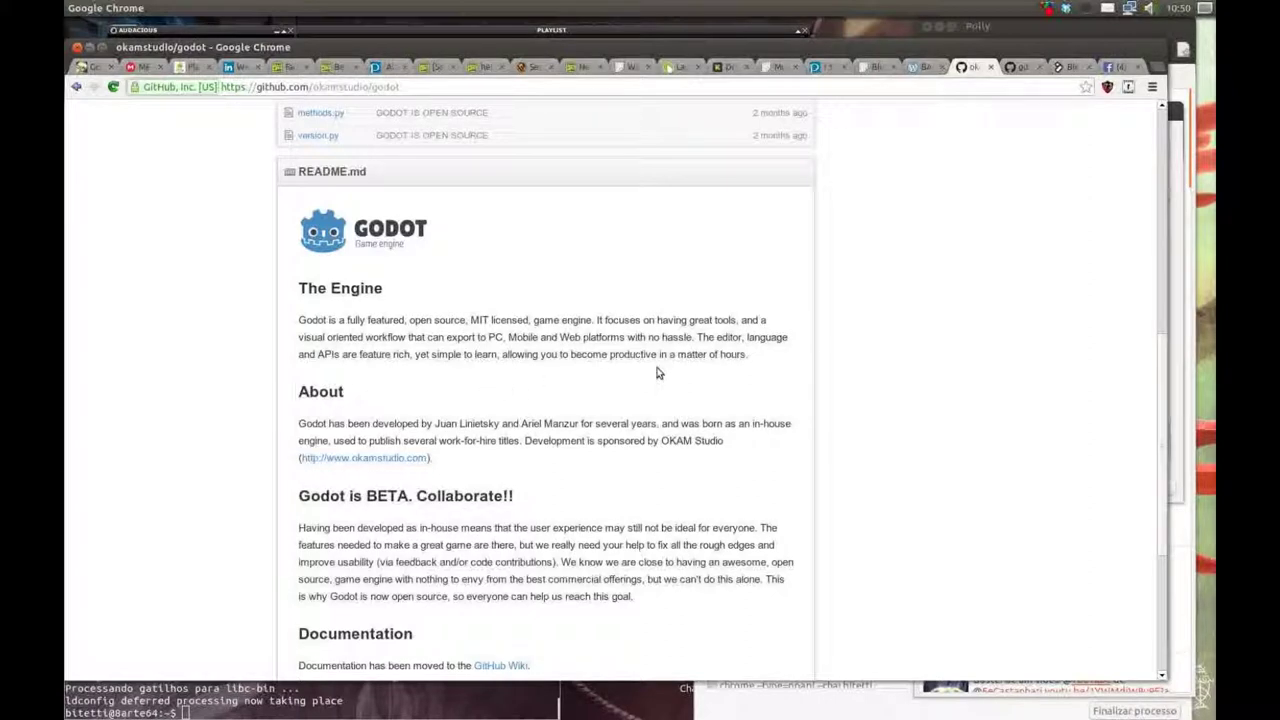
- Select the Engine and About passages of the README text, then clear the selection
mouse_move(754, 356)
left_mouse_down()
mouse_move(549, 340)
mouse_move(300, 212)
left_mouse_up()
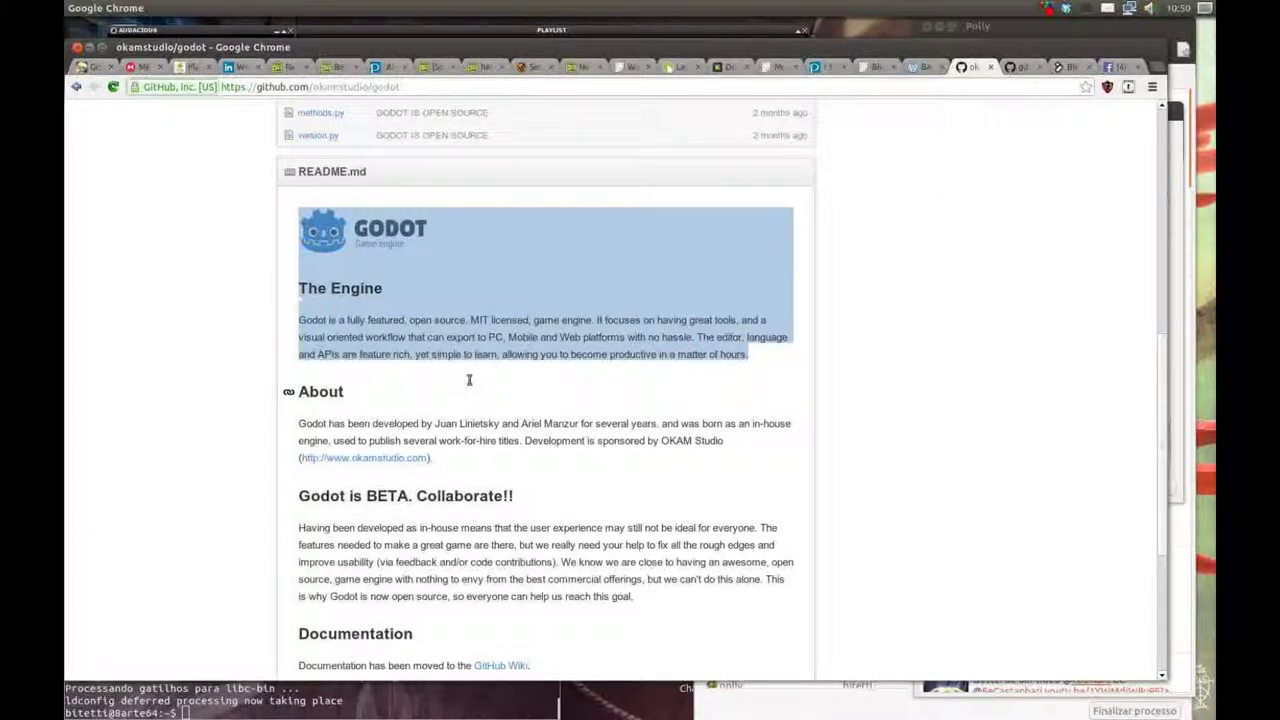
mouse_move(302, 424)
left_mouse_down()
mouse_move(435, 440)
mouse_move(740, 440)
left_mouse_up()
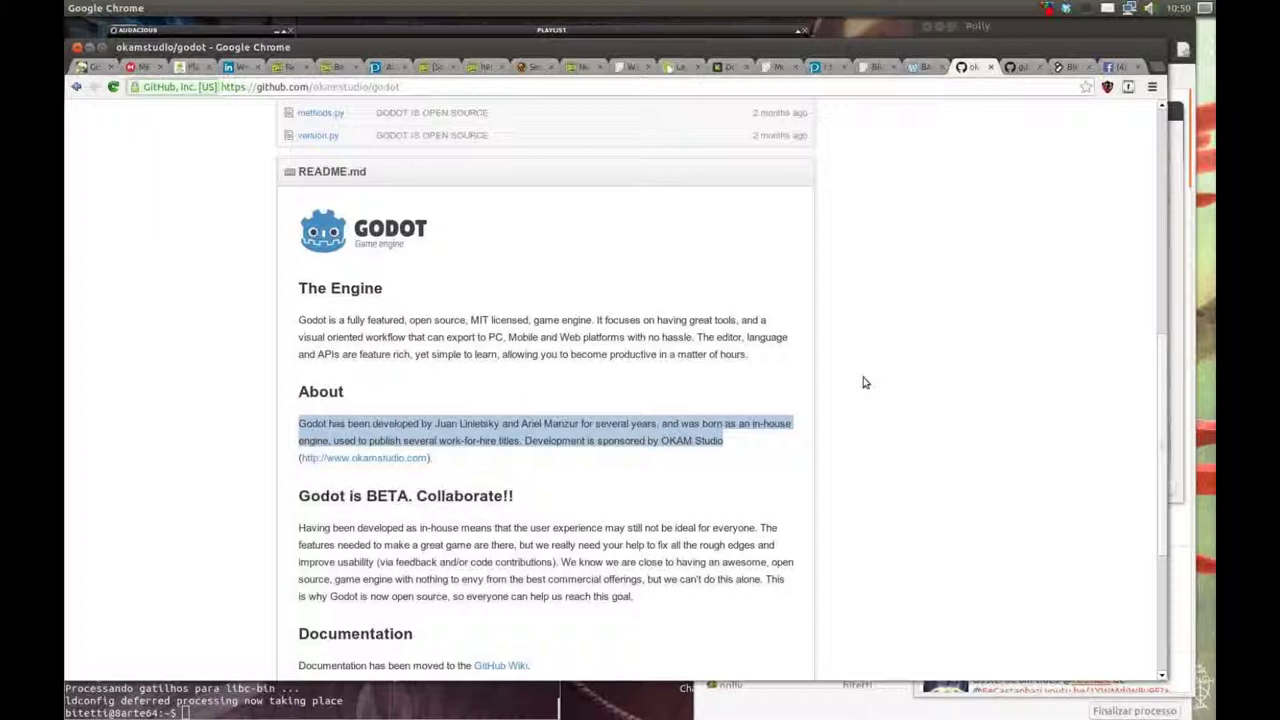
left_click(698, 366)
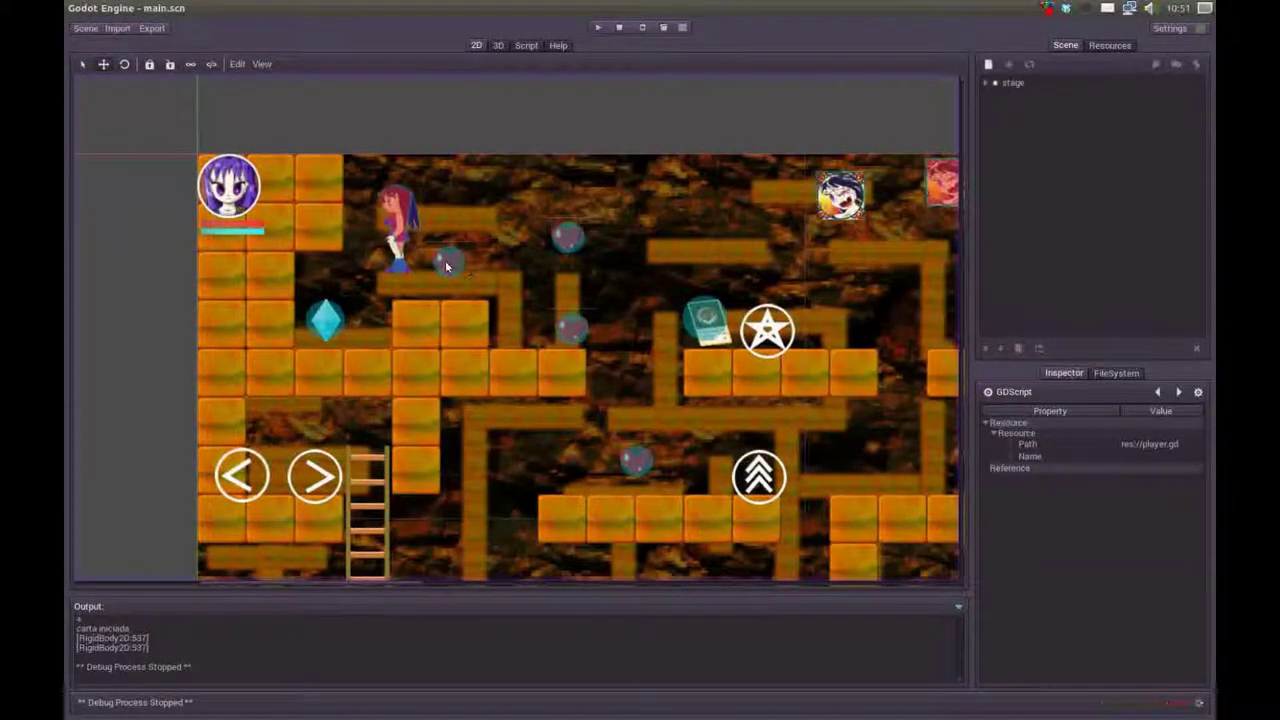
- Click through the player, bubble, blue gem and book pickups in the level
left_click(396, 250)
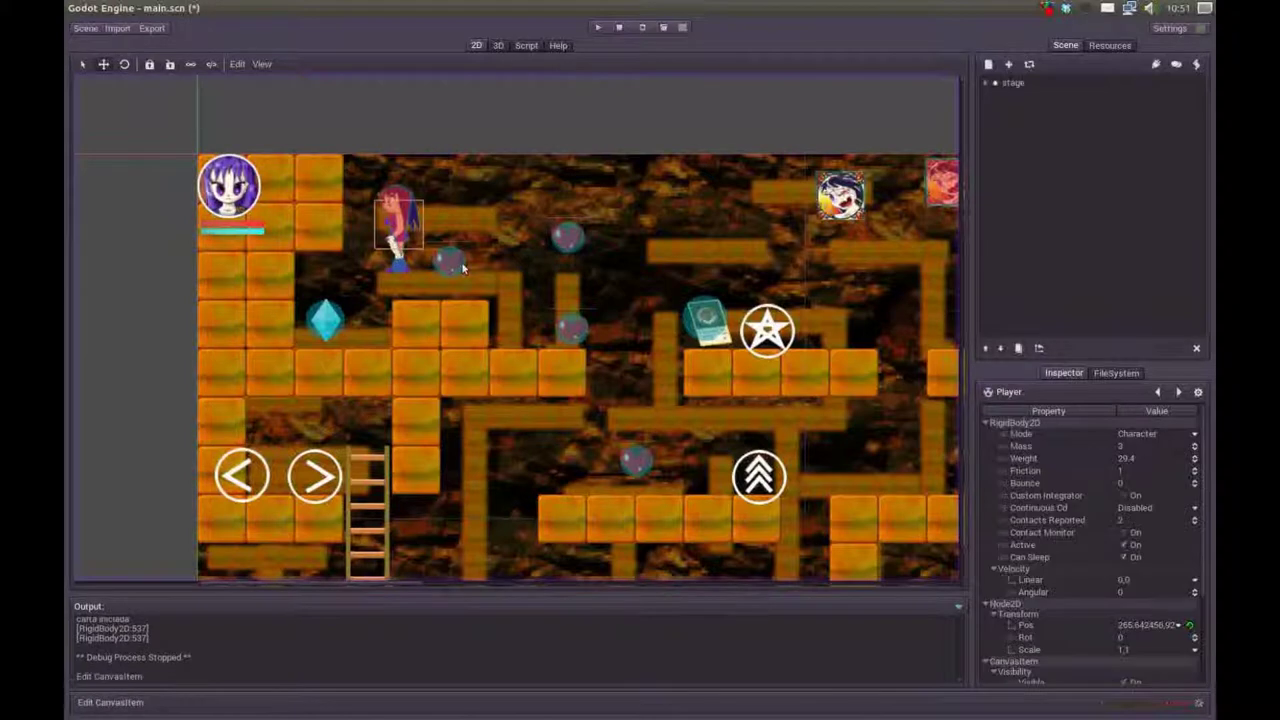
left_click(410, 260)
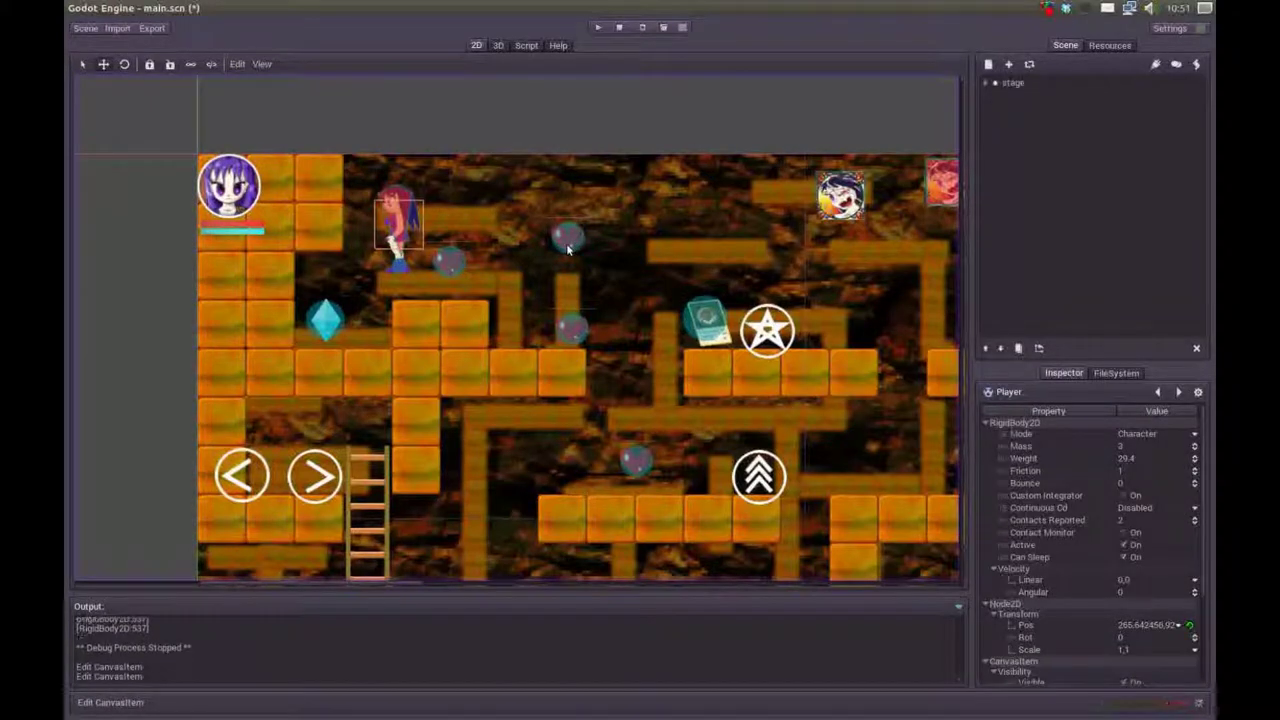
left_click(451, 272)
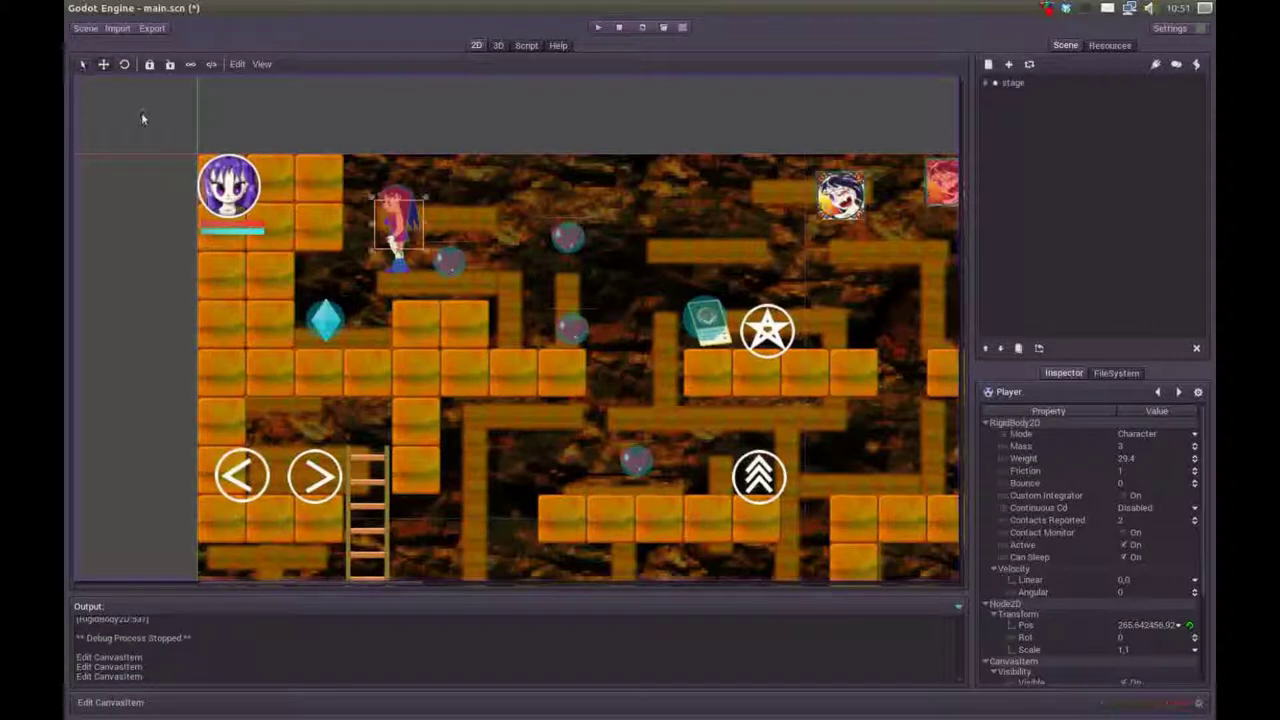
left_click(449, 260)
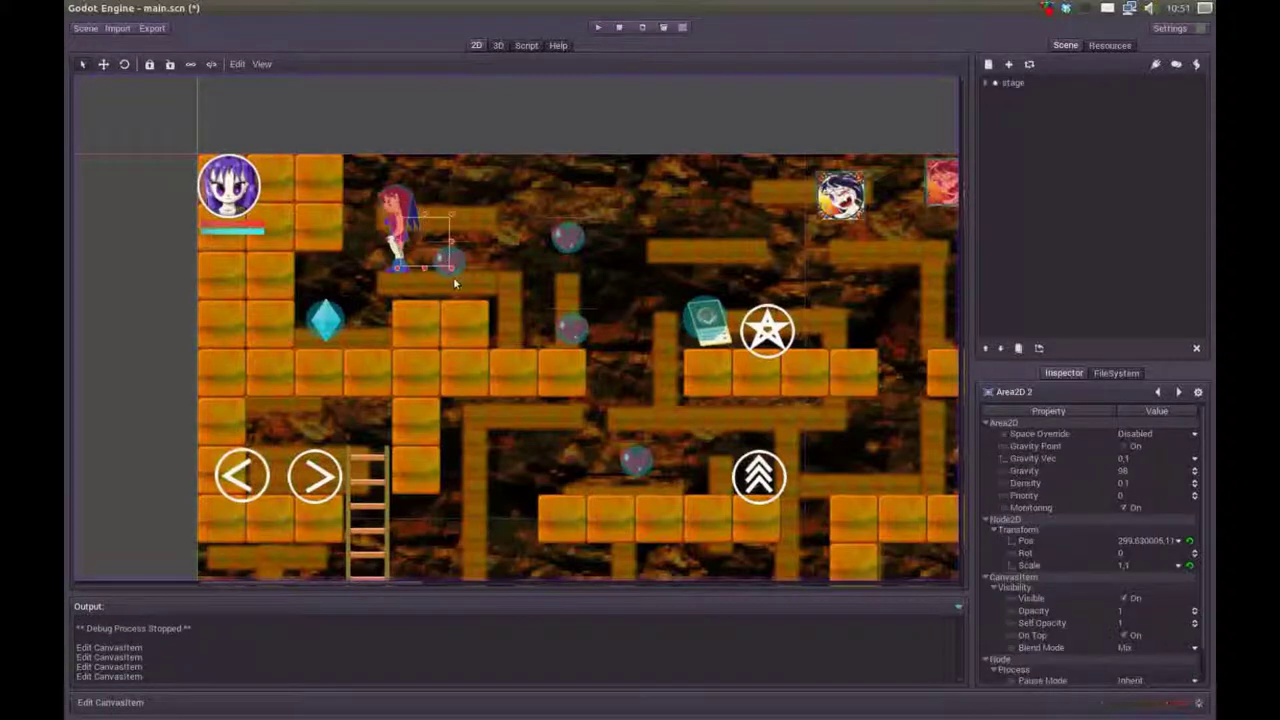
left_click(574, 246)
left_click(328, 333)
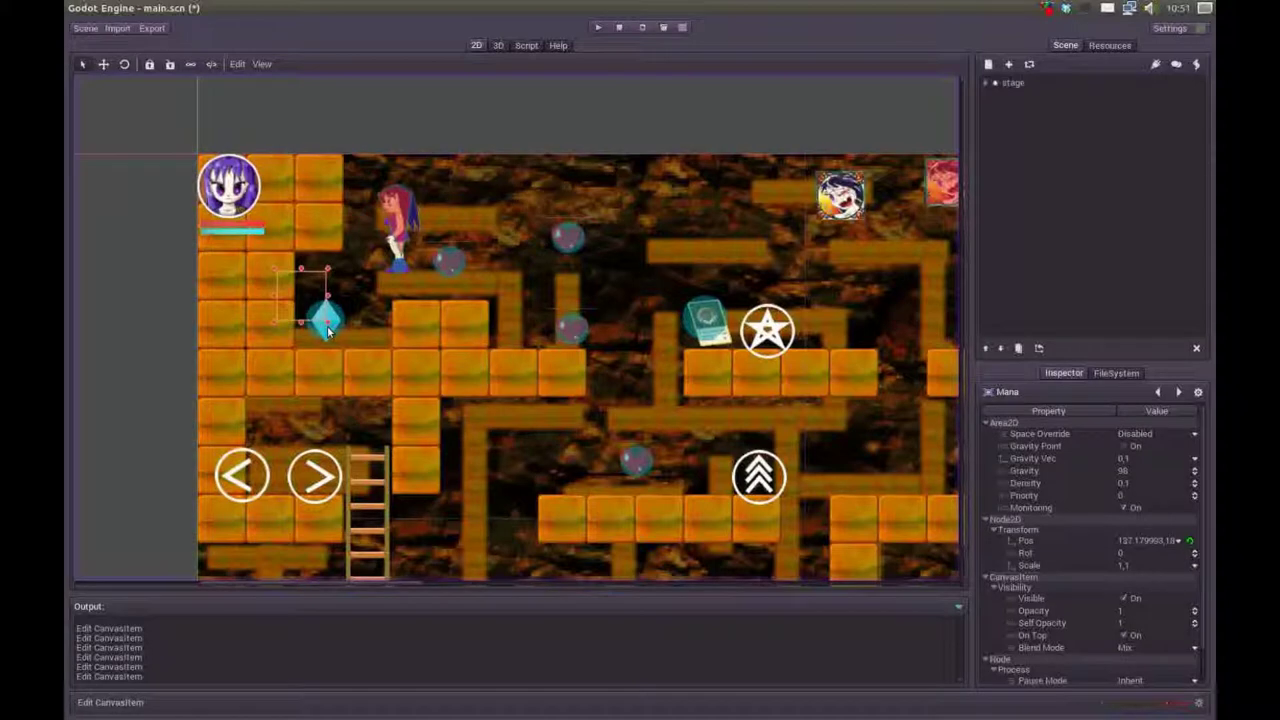
left_click(699, 322)
left_click(405, 225)
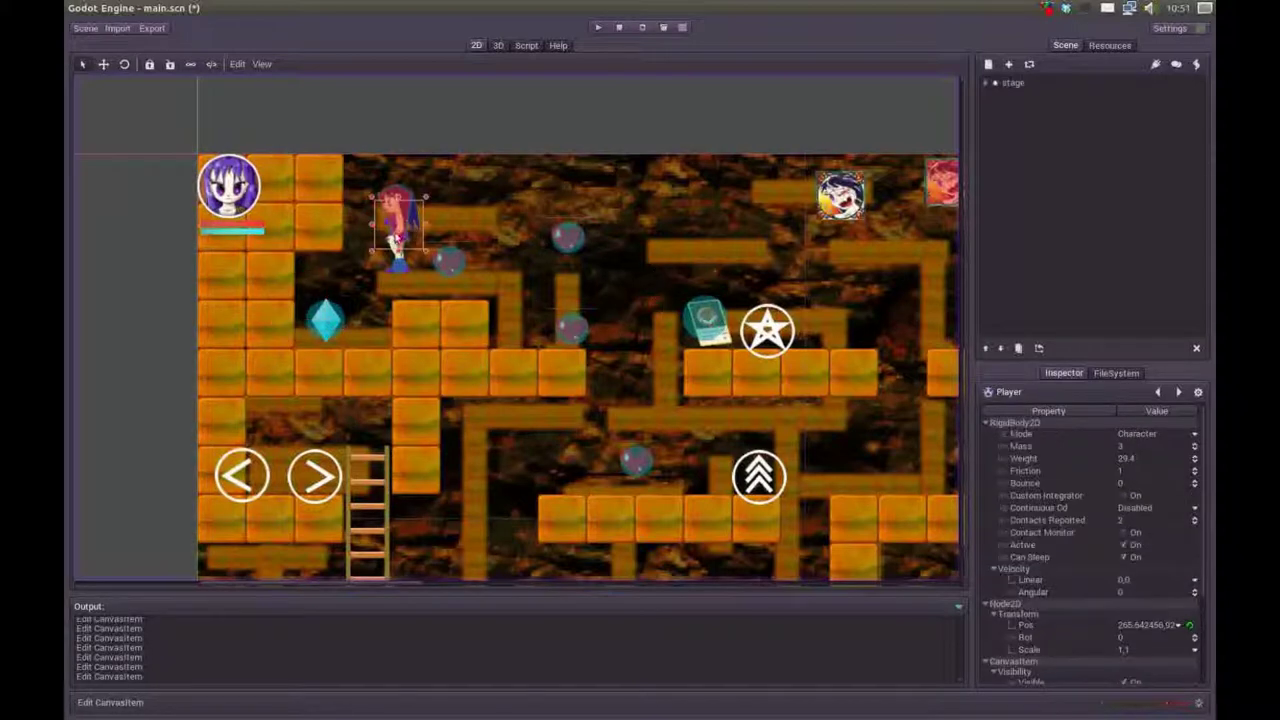
- Glance at the resources list, then expand and collapse the stage node in the Scene dock
left_click(1105, 45)
left_click(1065, 45)
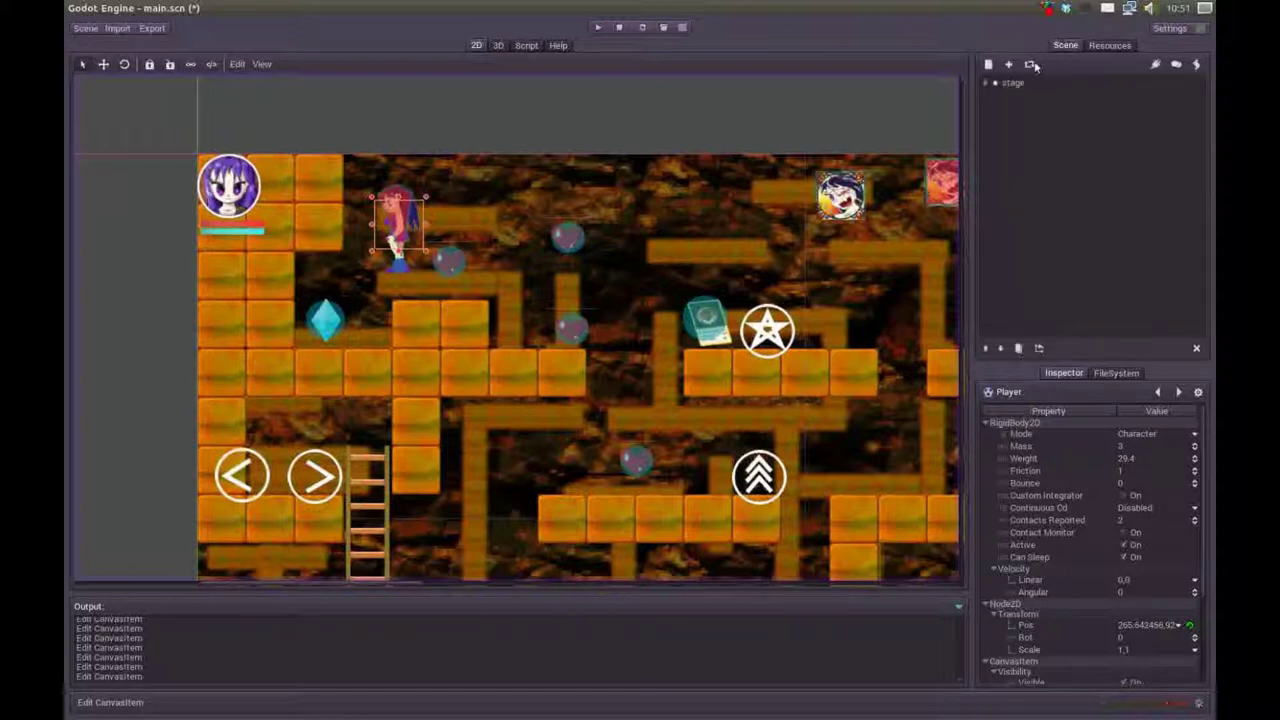
left_click(985, 84)
left_click(985, 84)
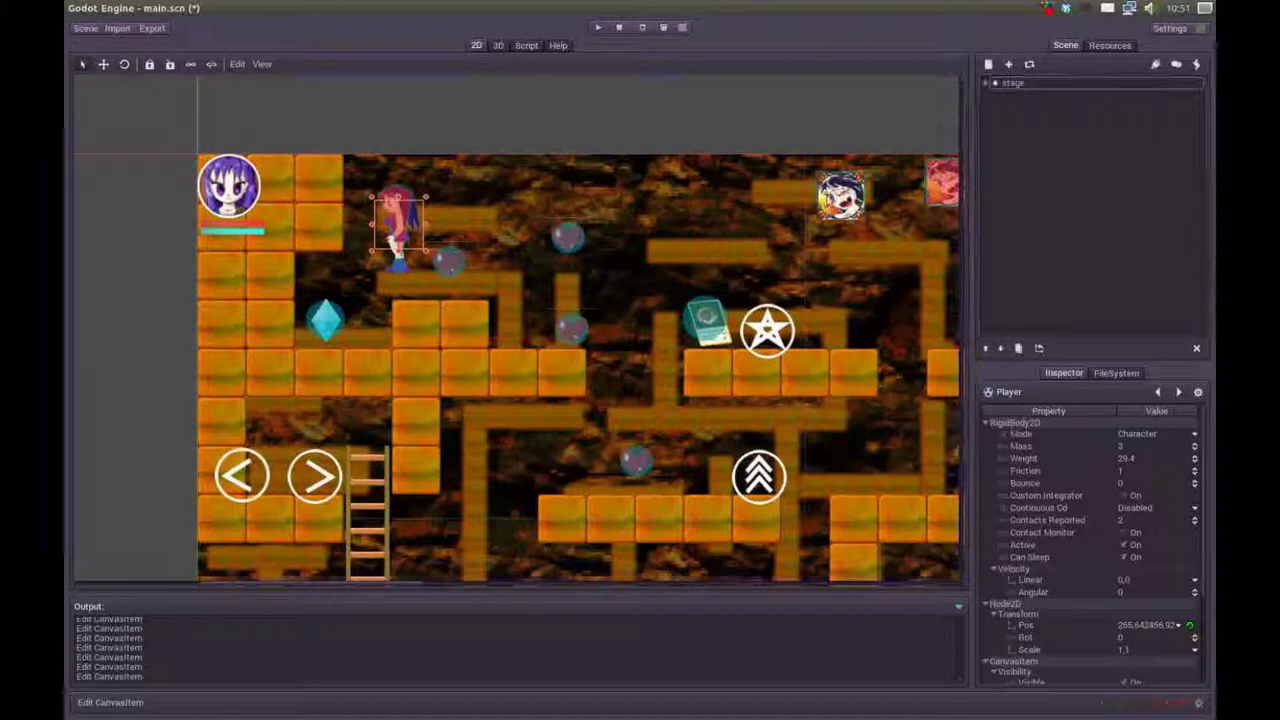
- Drag the bubble beside the player up to the ledge near the star, then select stage
middle_click_drag(519, 258, 461, 238)
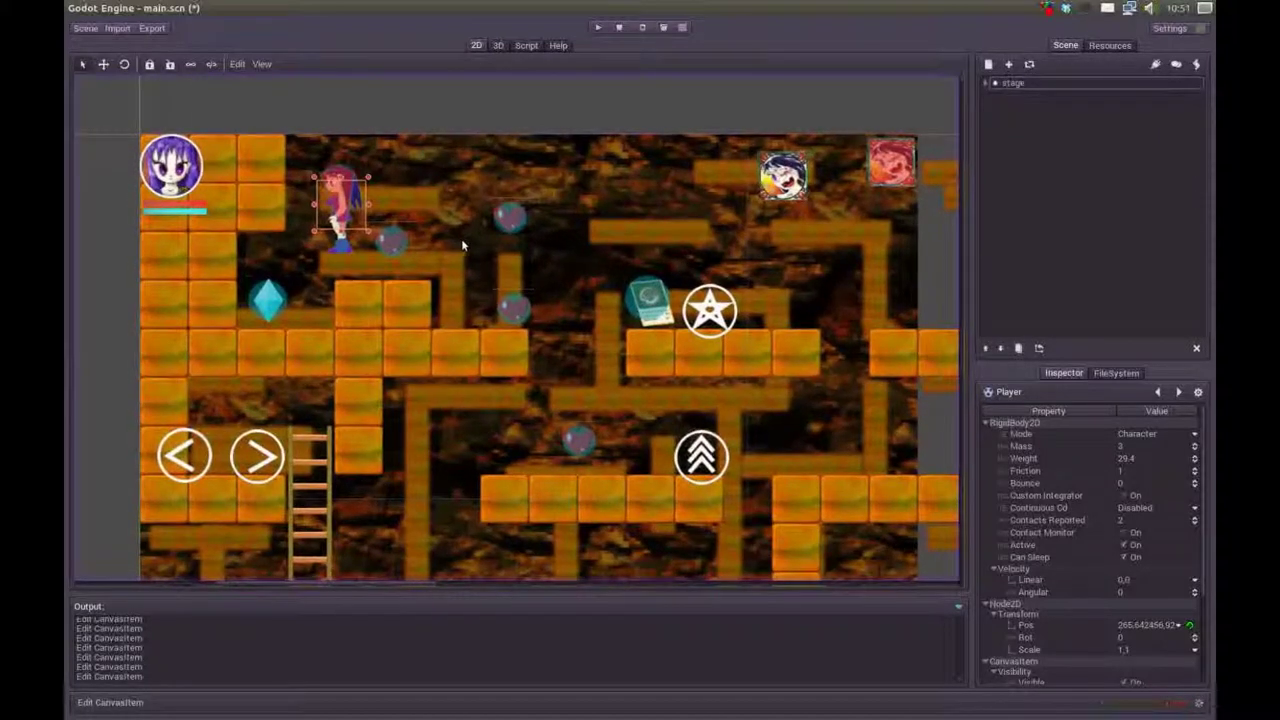
left_click(396, 245)
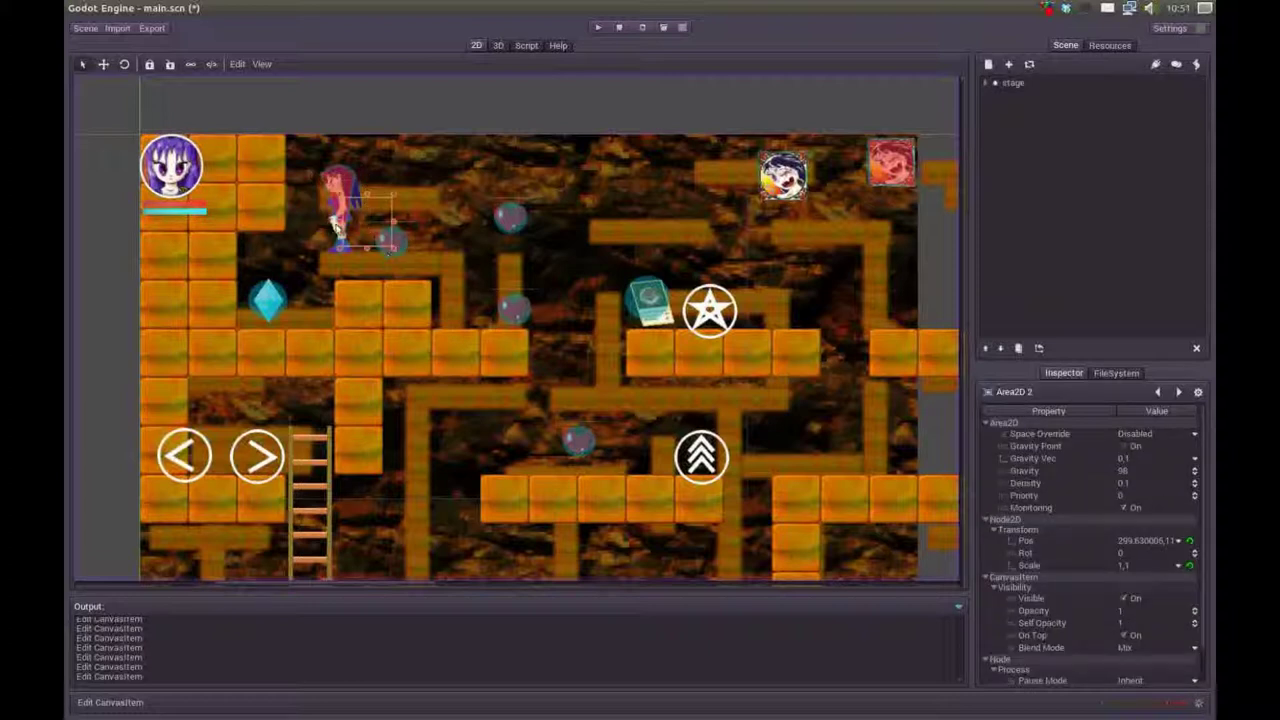
mouse_move(391, 240)
left_mouse_down()
mouse_move(633, 210)
mouse_move(768, 270)
left_mouse_up()
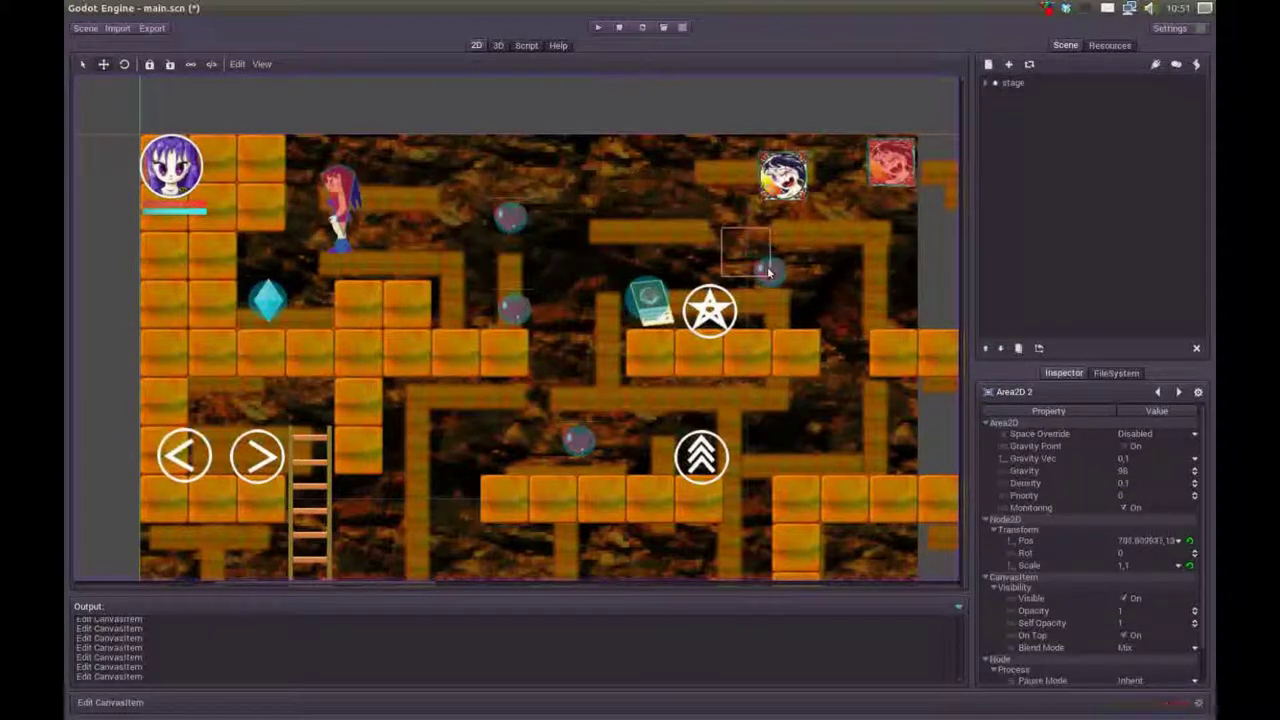
left_click(81, 64)
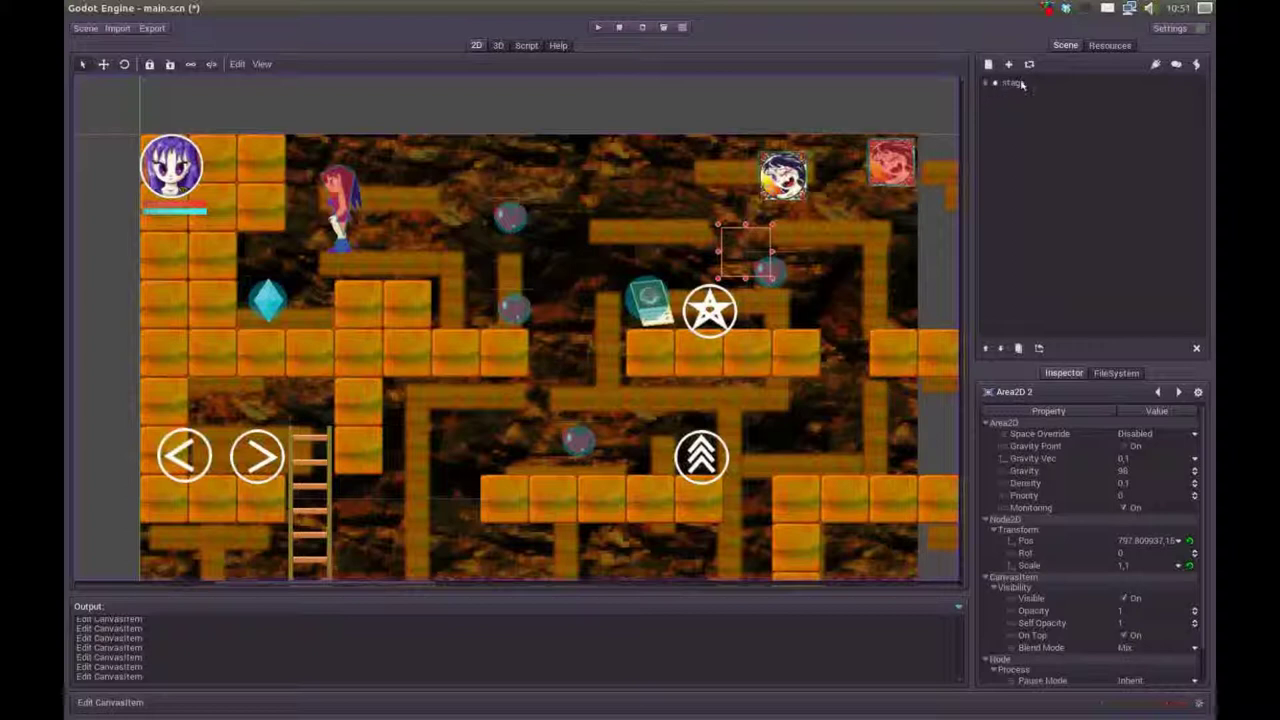
left_click(1019, 85)
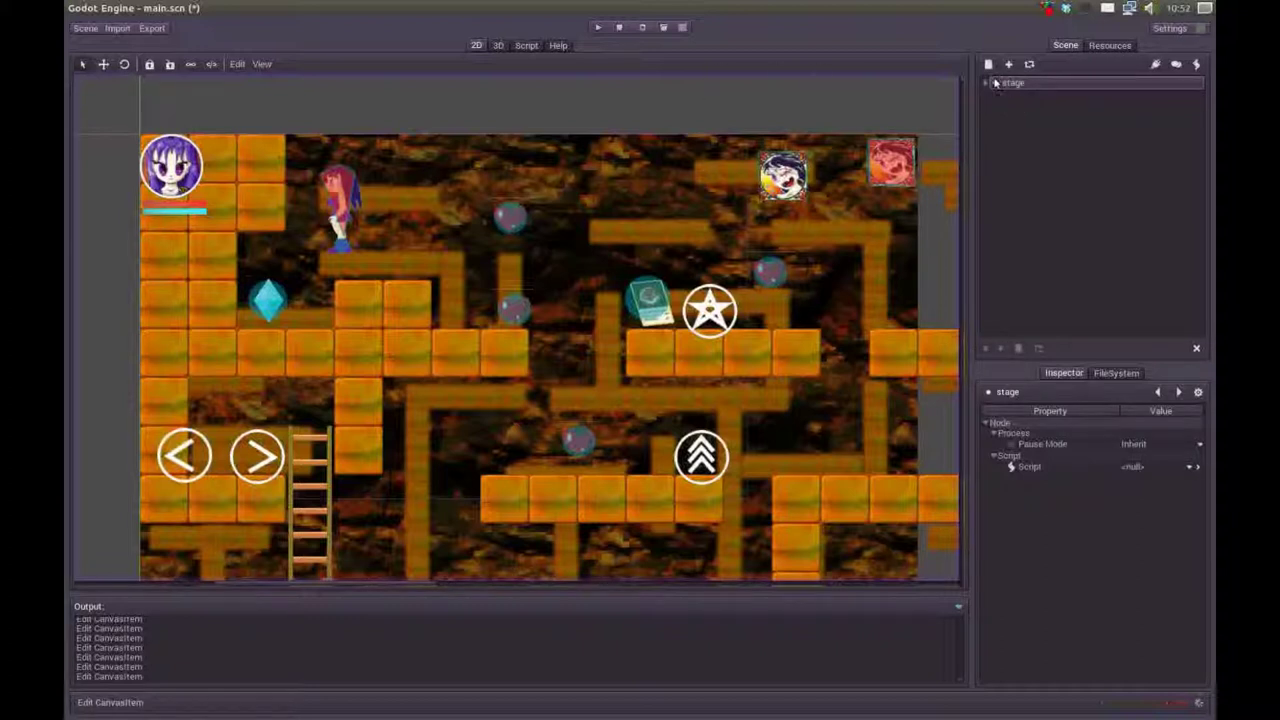
- Expand stage and inspect the fundocaverna, RigidBody2D 2, TileMap and items nodes
left_click(987, 85)
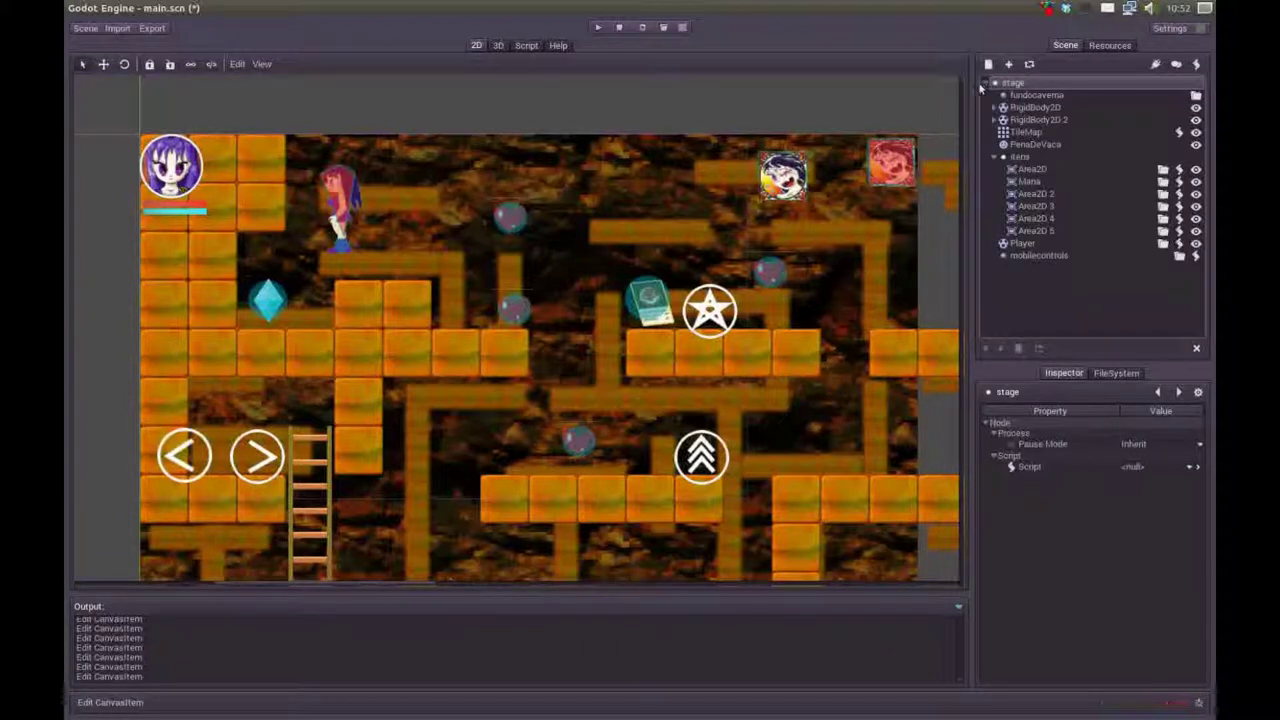
left_click(1036, 96)
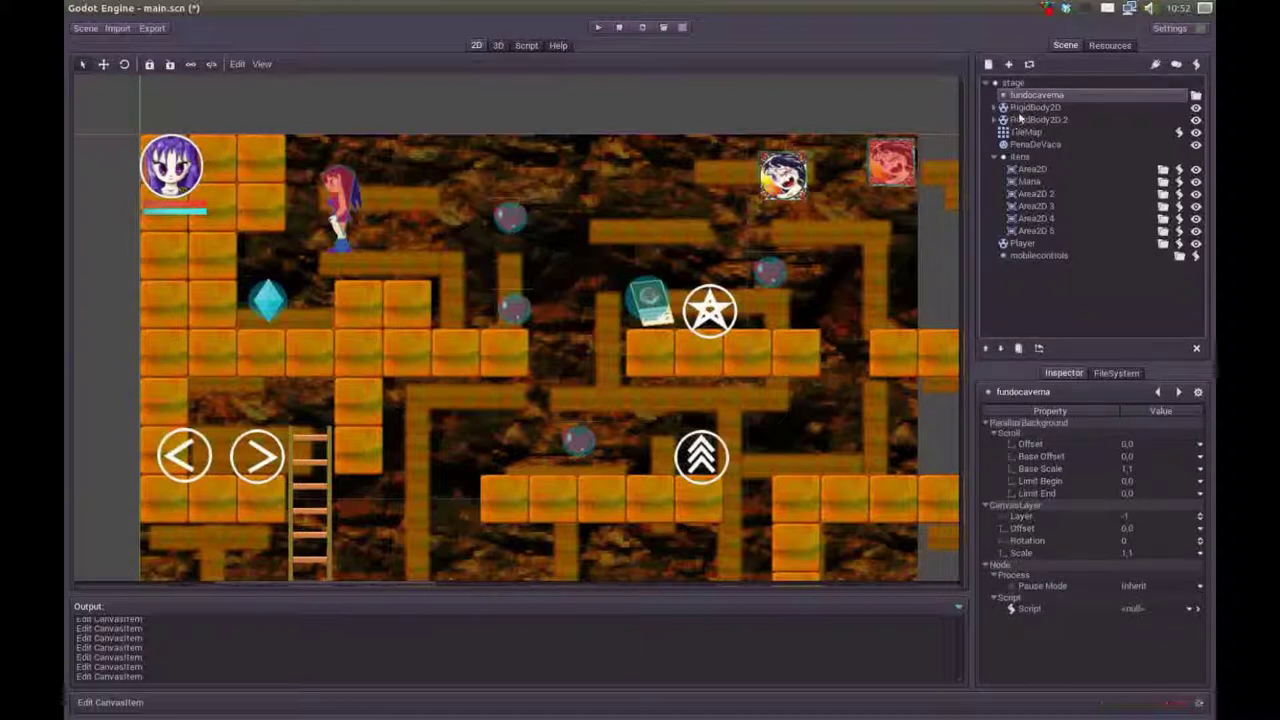
left_click(1021, 120)
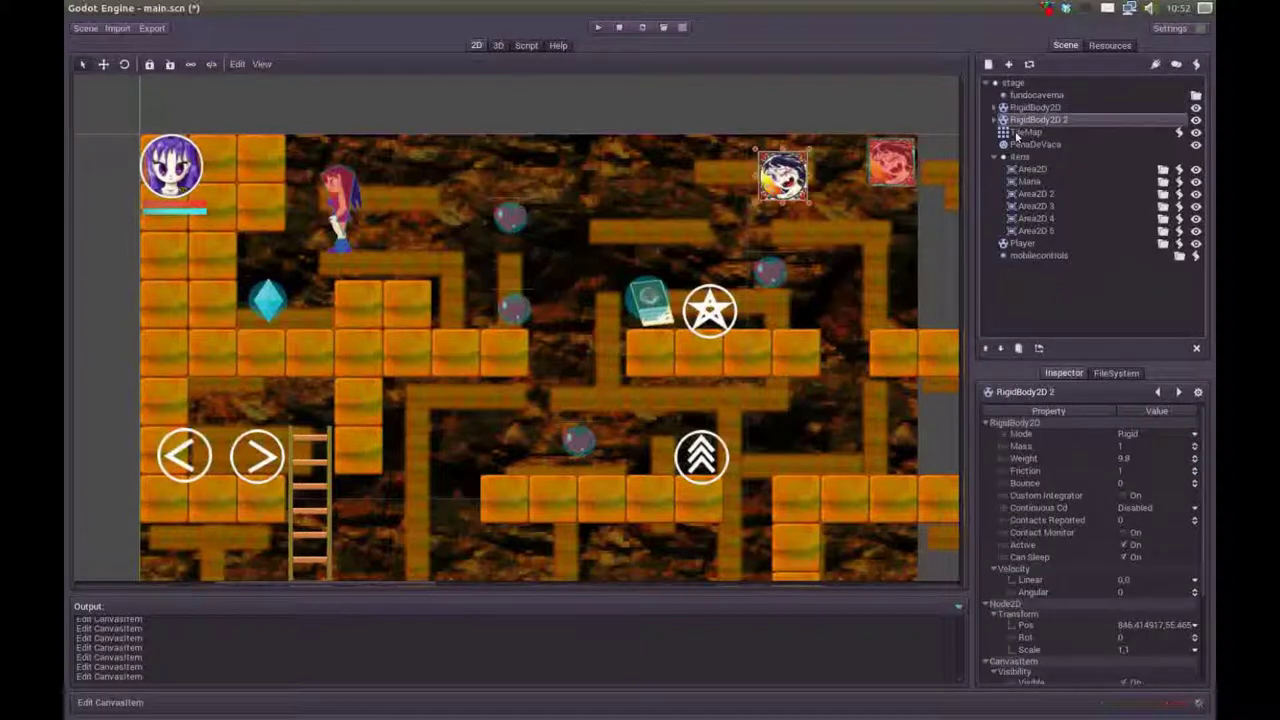
left_click(1018, 133)
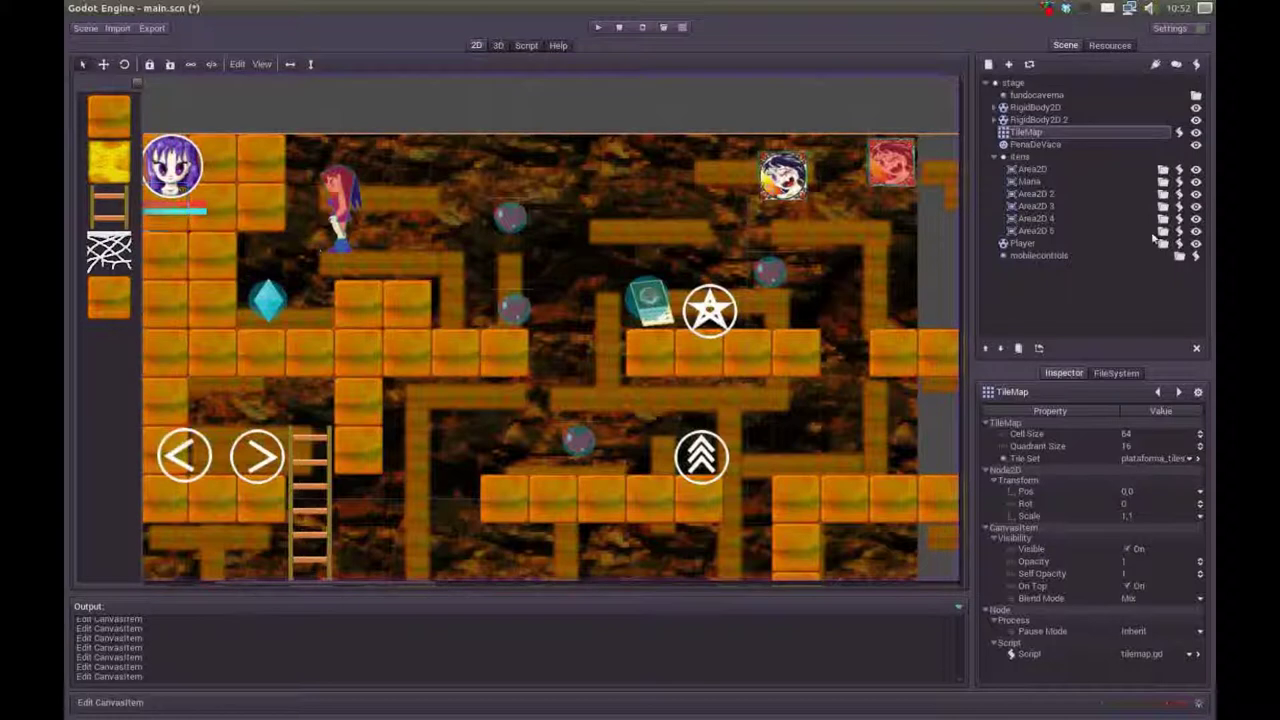
left_click(1014, 156)
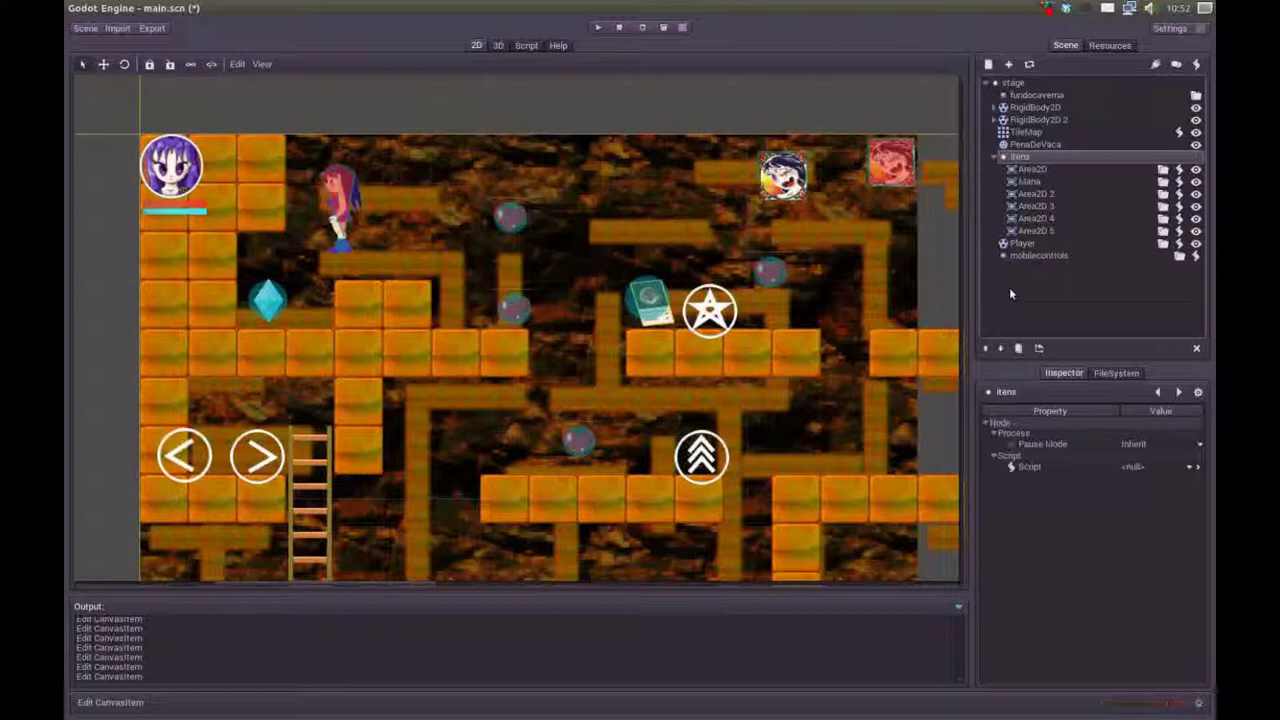
- Inspect the Area2D 2, Area2D 5 and Area2D pickups, then expand items to list its children
left_click(1033, 193)
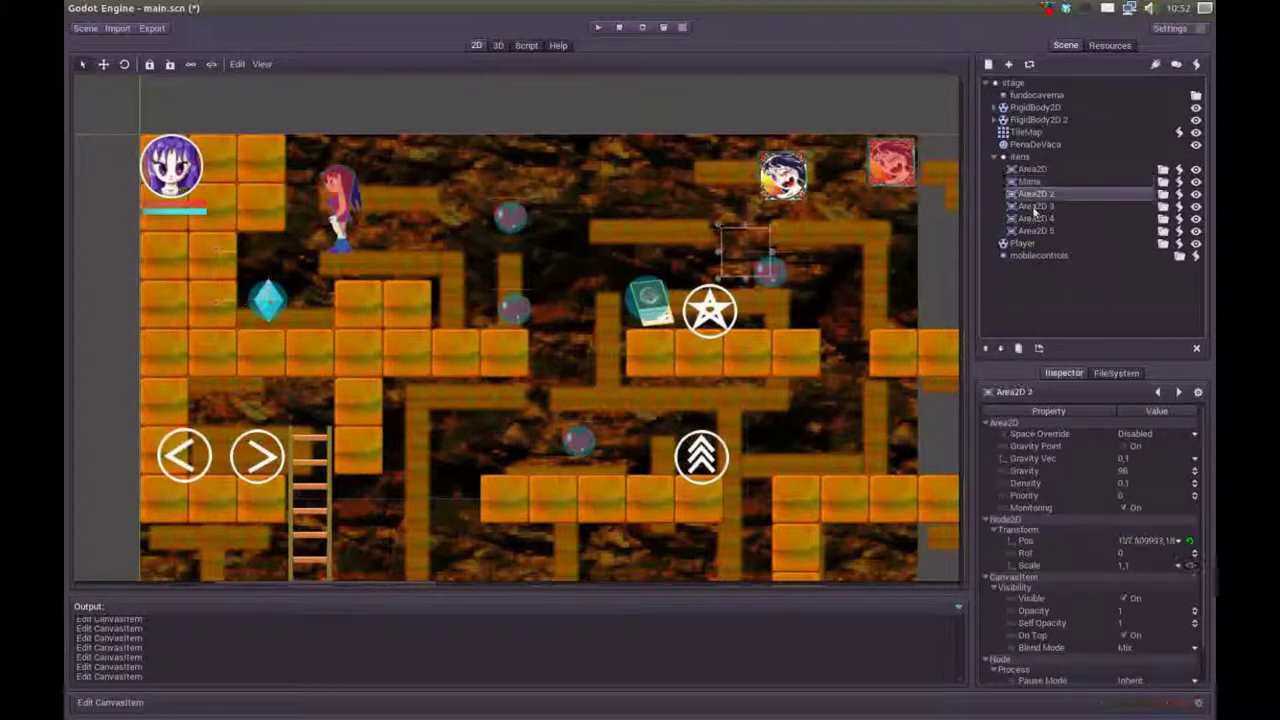
left_click(1032, 230)
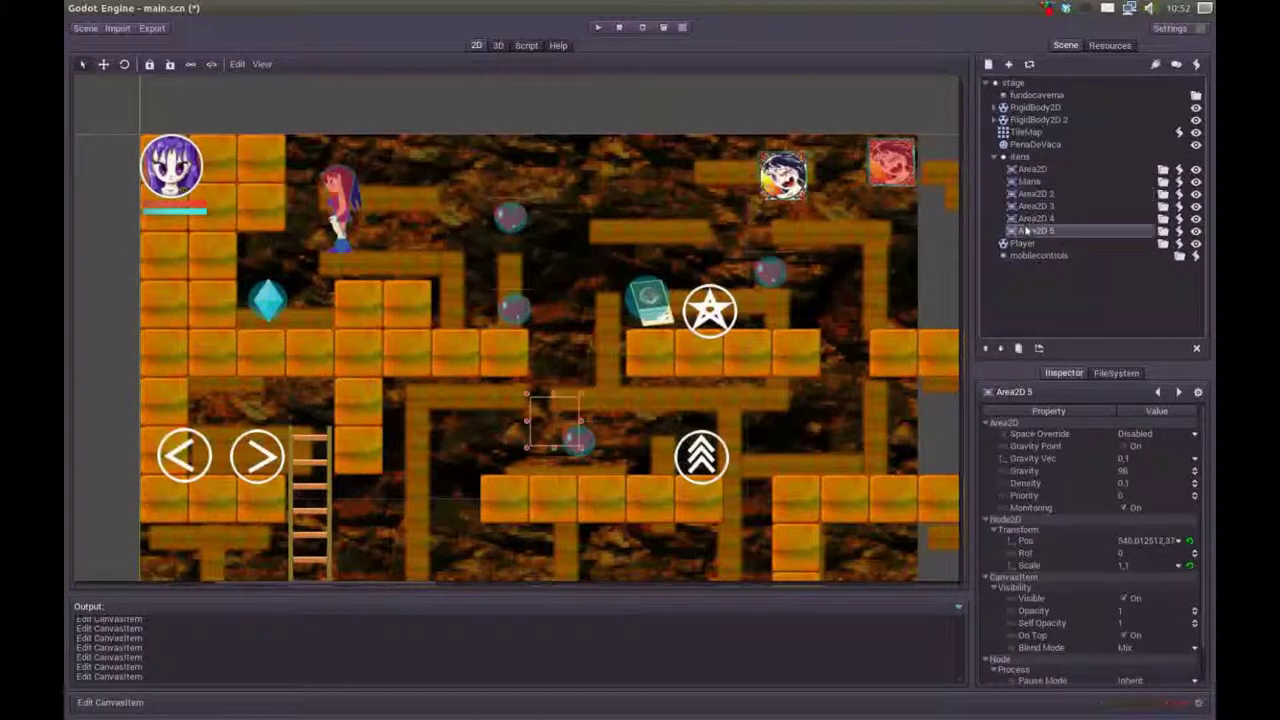
left_click(1024, 170)
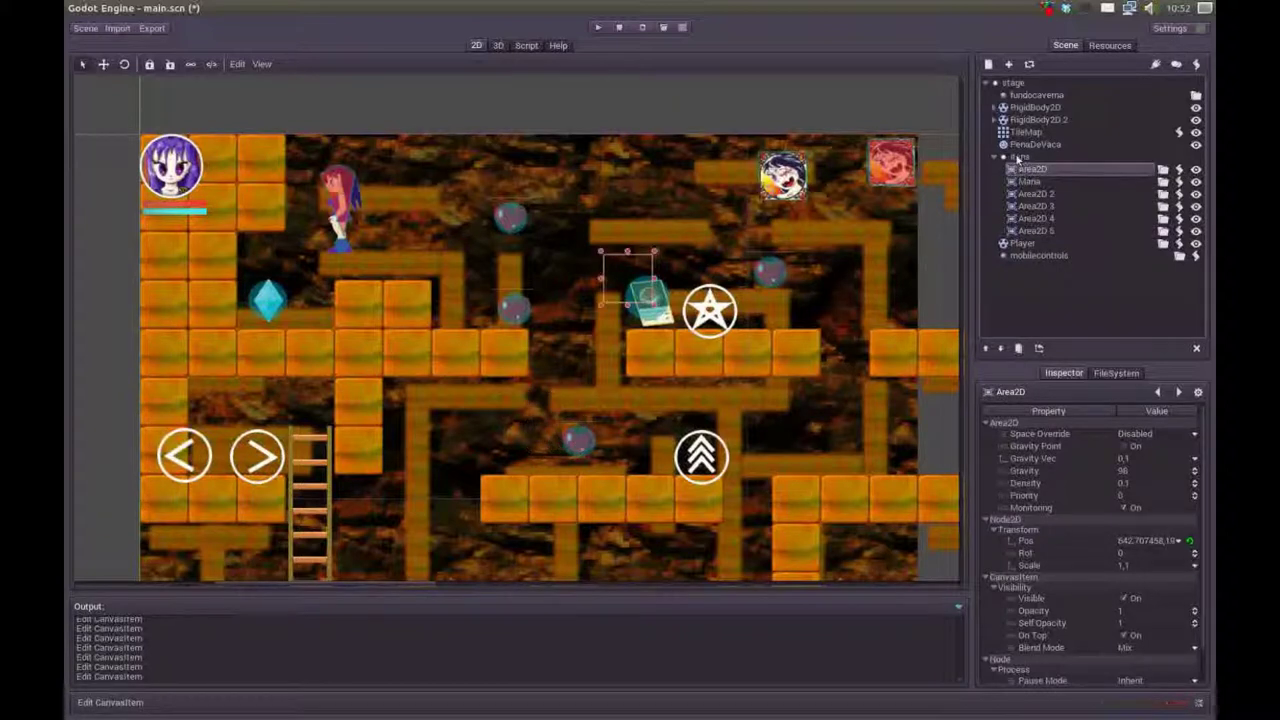
left_click(1017, 157)
left_click(995, 158)
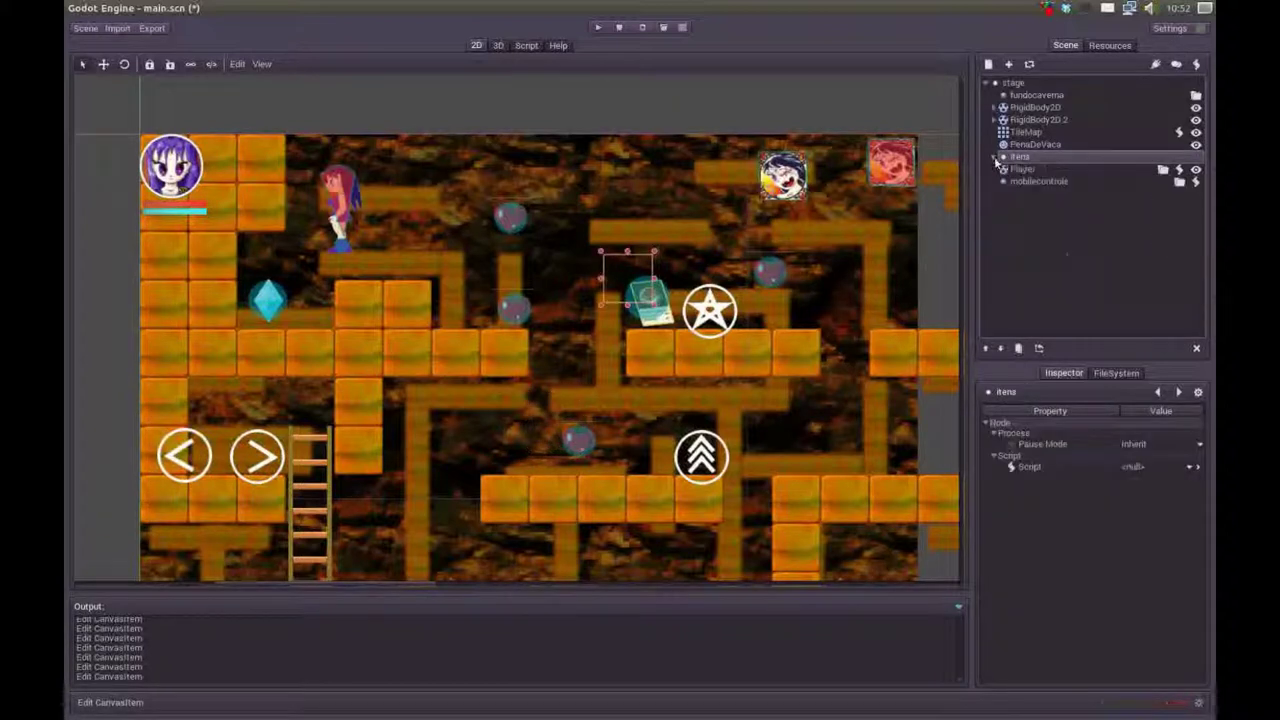
left_click(995, 158)
left_click(995, 158)
left_click(1020, 157)
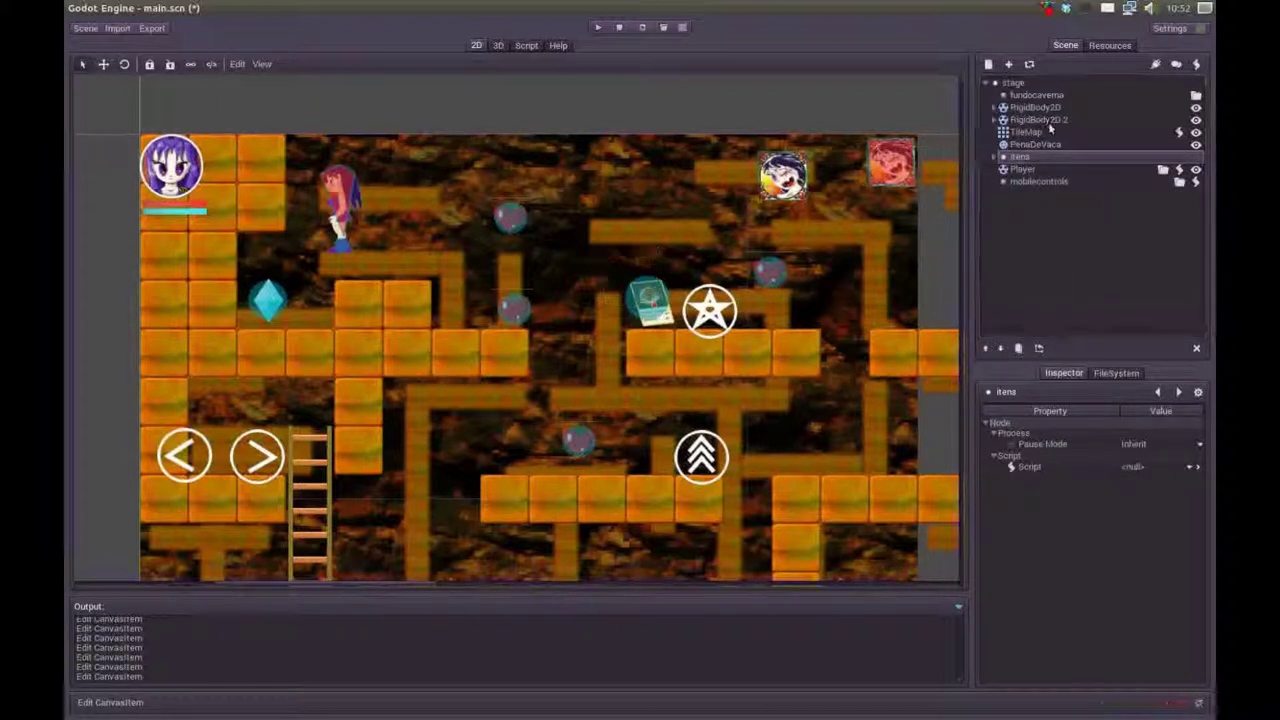
left_click(995, 157)
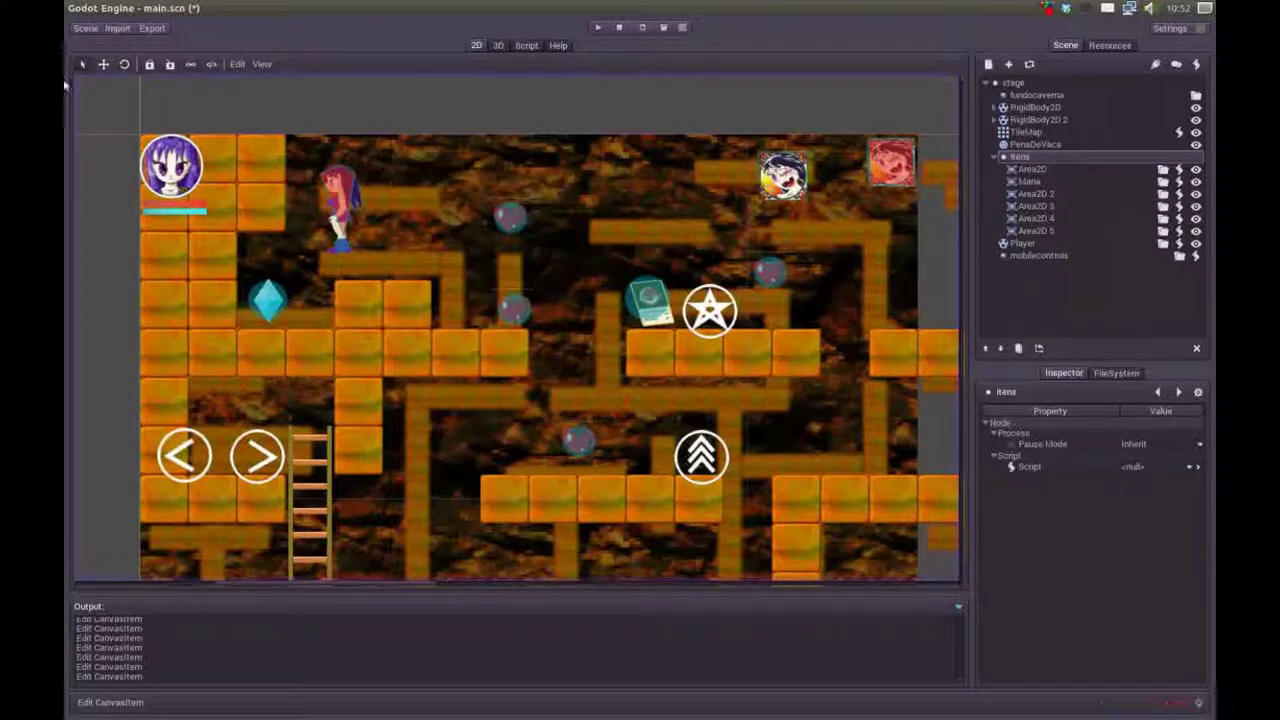
- Start a new empty scene, discarding the current one
left_click(90, 30)
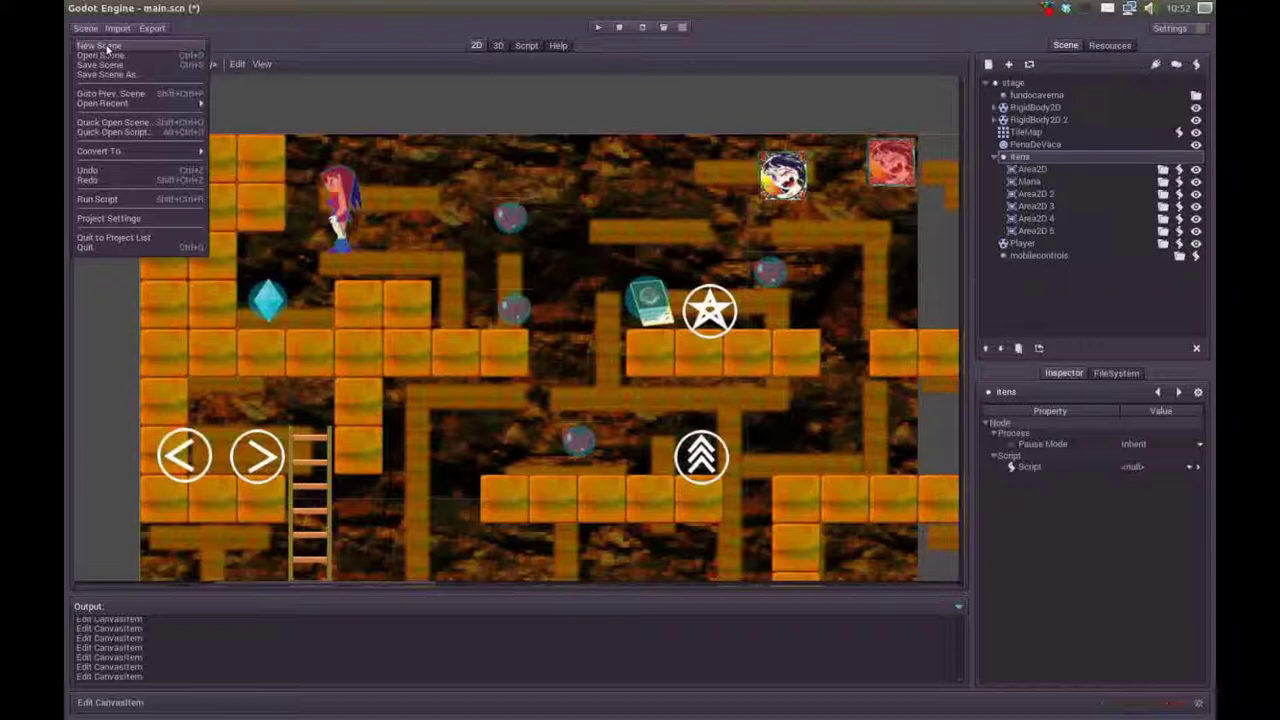
left_click(121, 48)
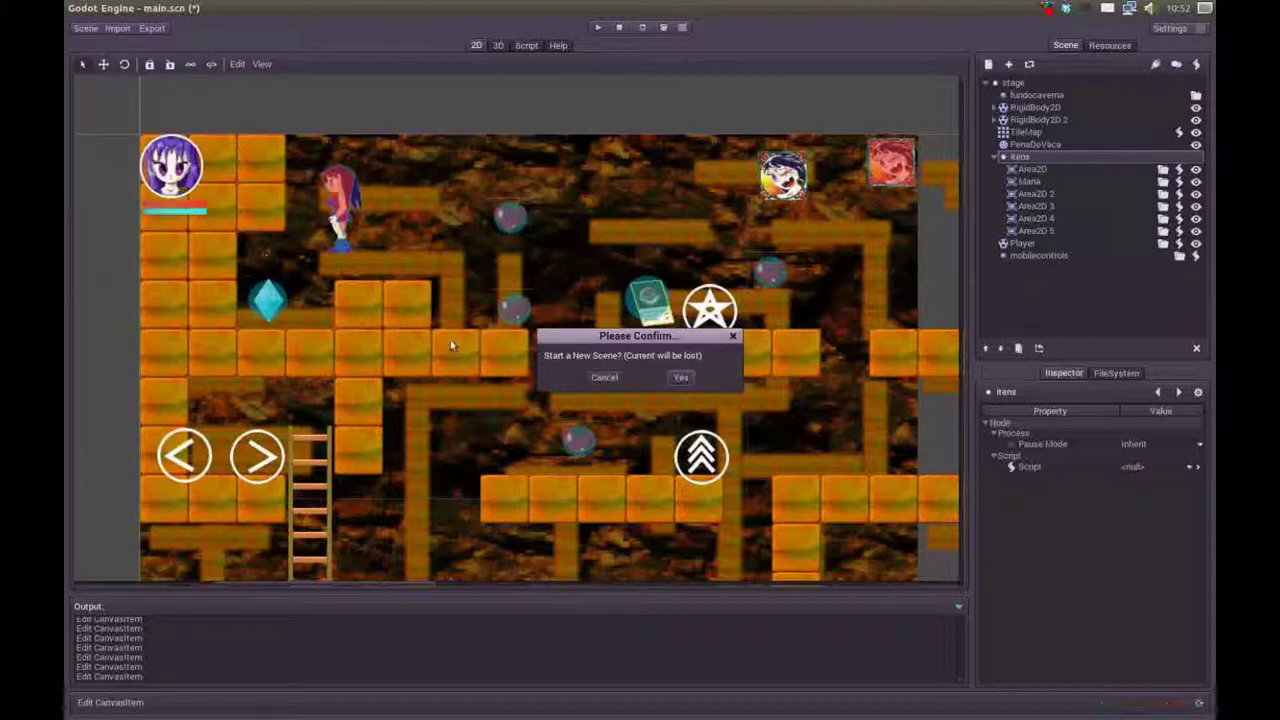
left_click(684, 378)
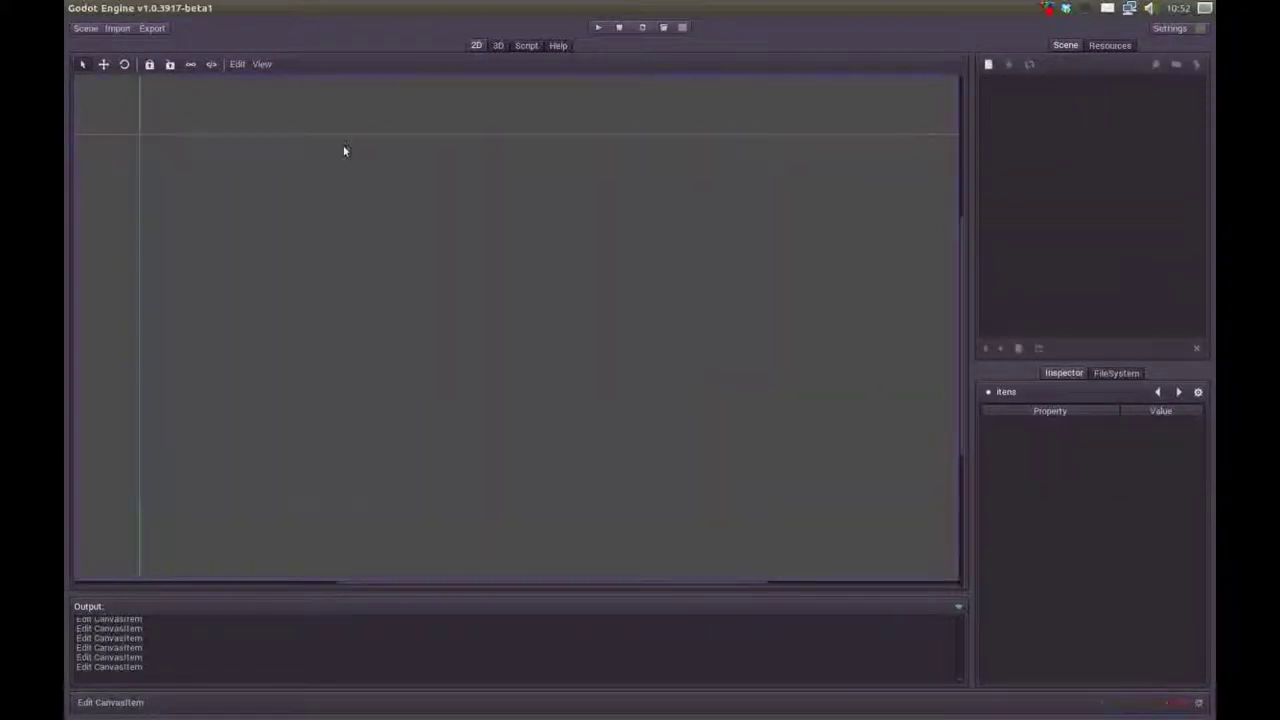
- Open the Create New Node dialog and browse the list of node types
left_click(988, 66)
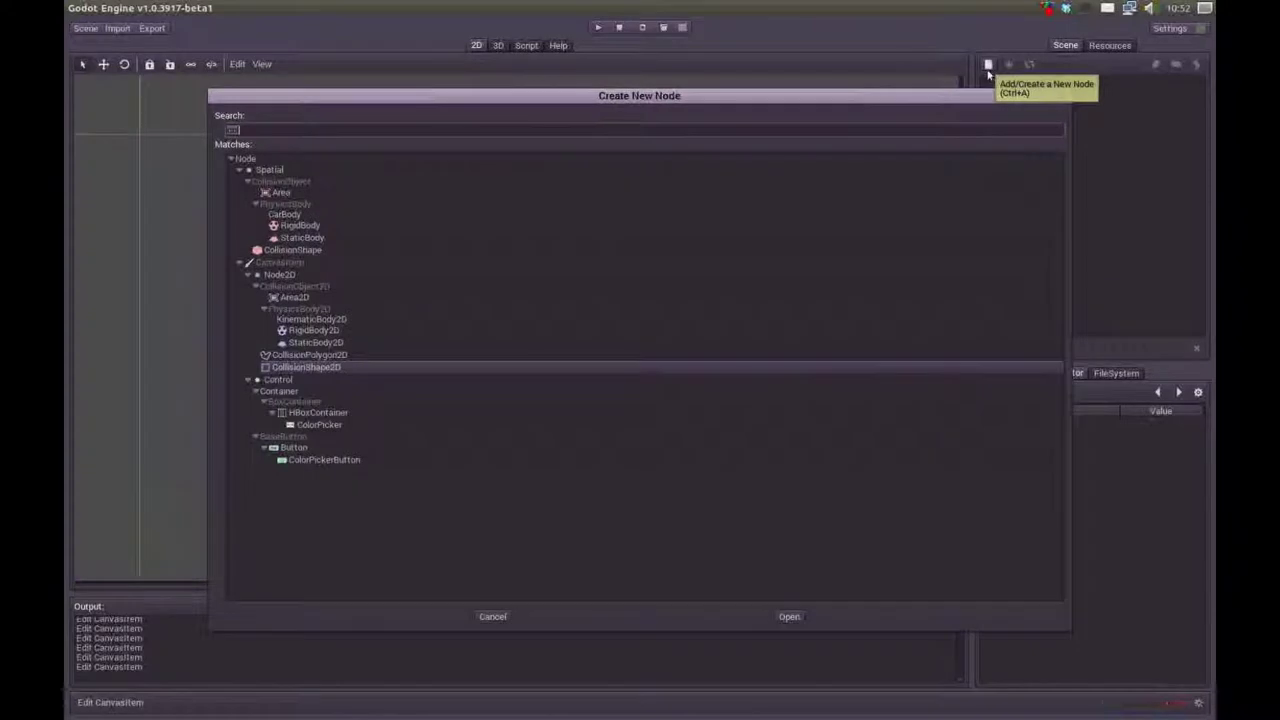
left_click(1063, 95)
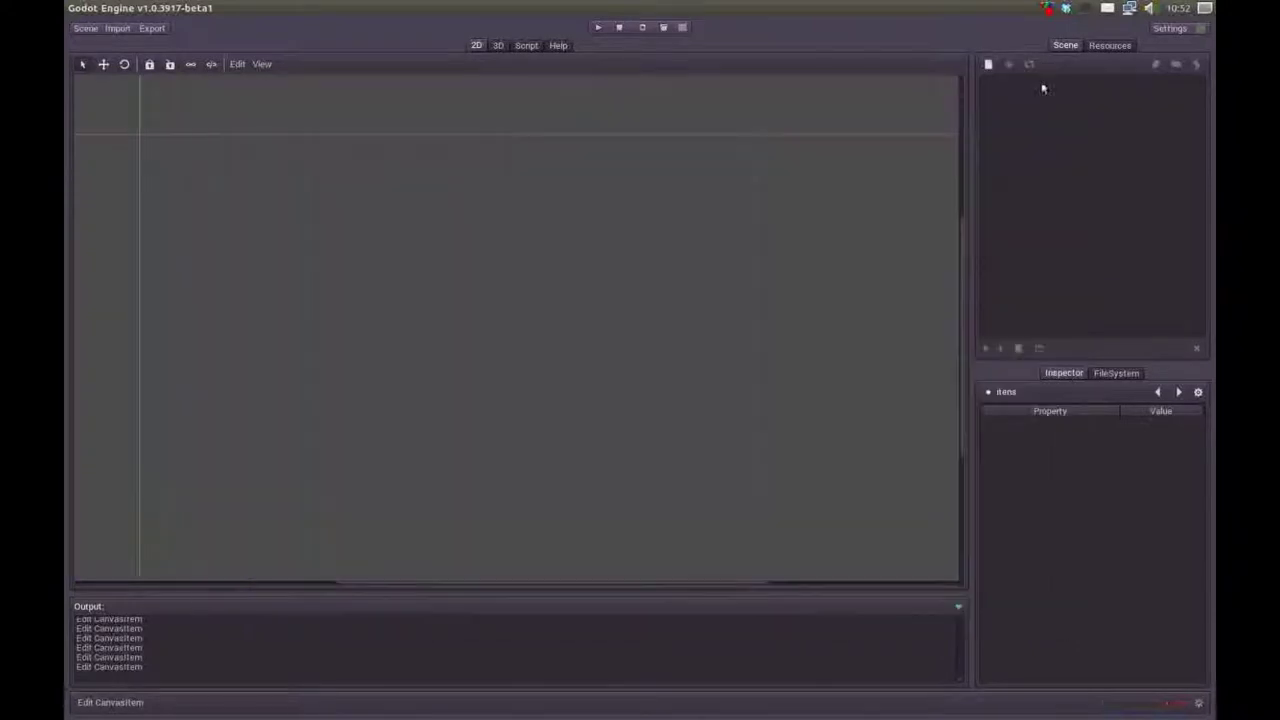
left_click(989, 67)
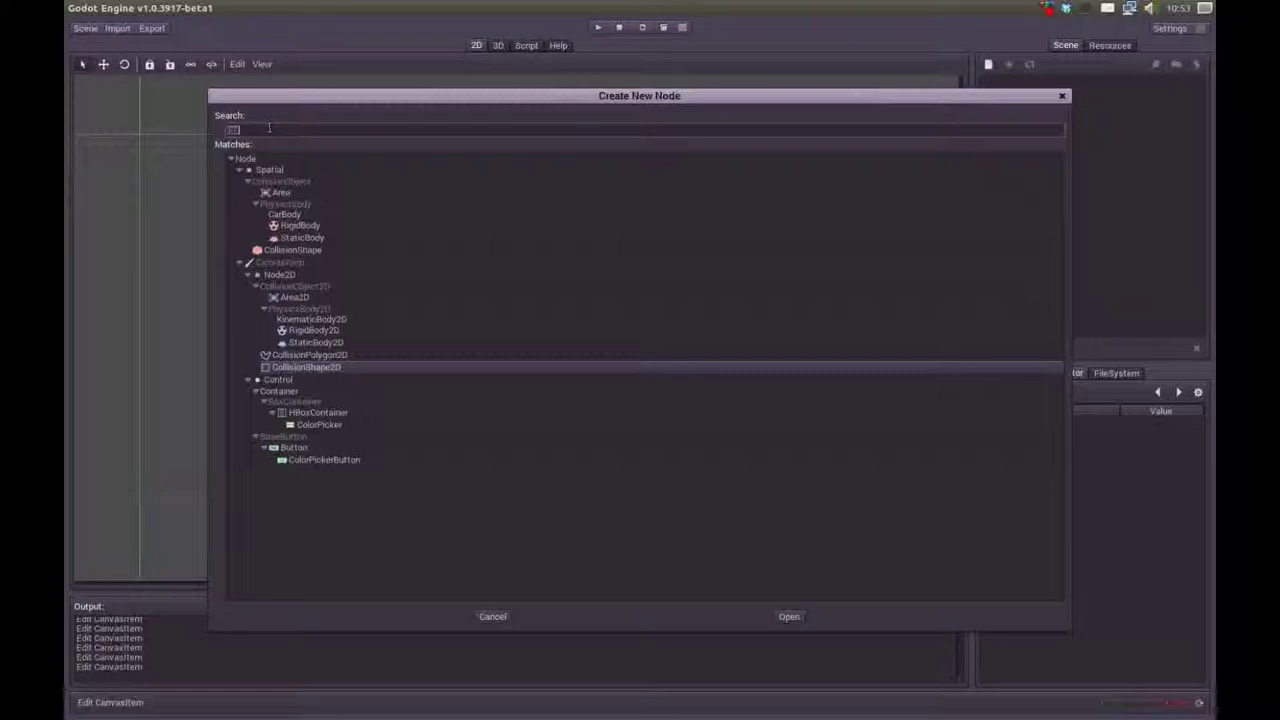
key("BackSpace")
scroll(308, 352, "down", 3)
scroll(308, 352, "down", 3)
scroll(308, 352, "down", 3)
scroll(308, 352, "up", 3)
scroll(305, 330, "up", 3)
scroll(302, 300, "up", 3)
scroll(299, 306, "up", 3)
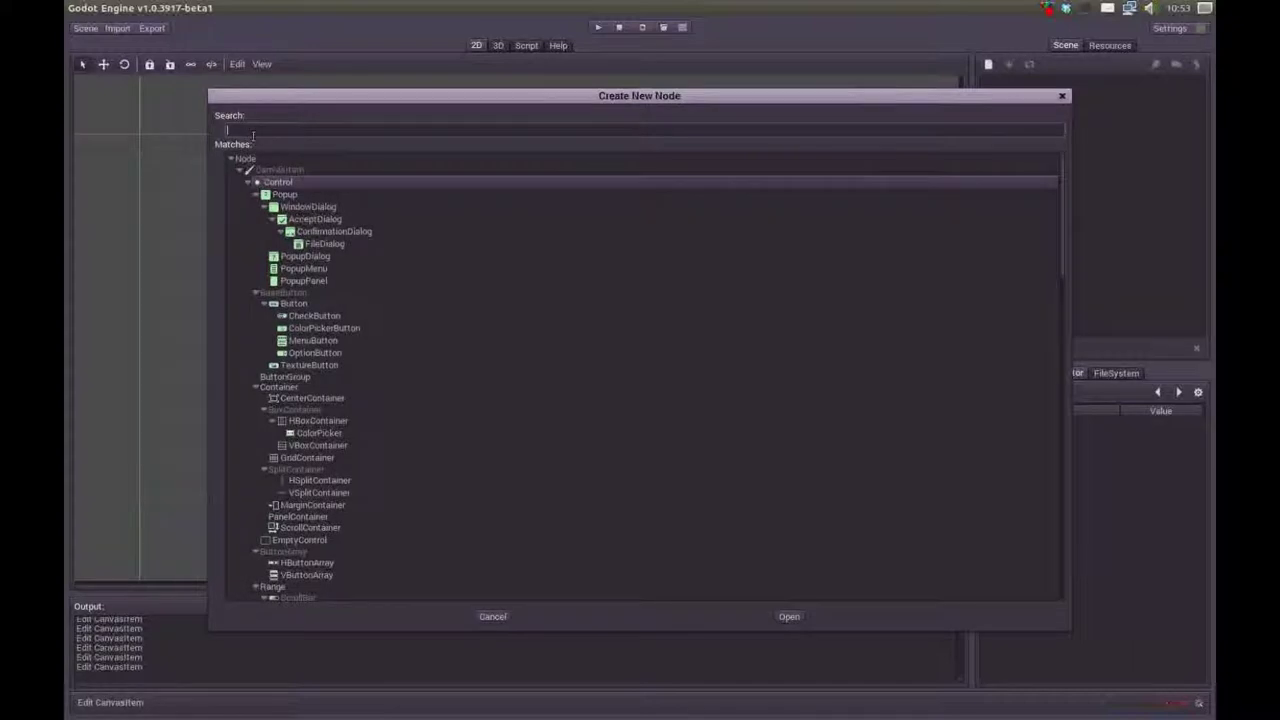
- Search for 'area' and create an Area2D as the scene's root node
type("w")
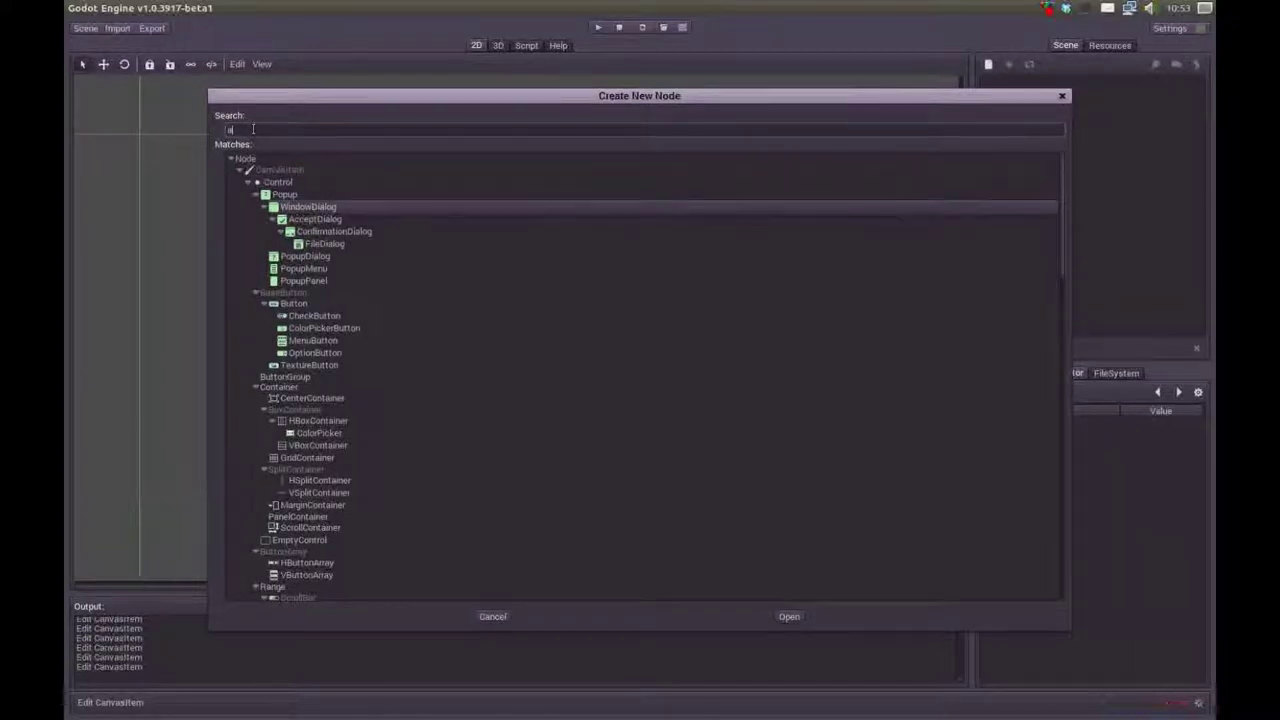
key("BackSpace")
type("wrea")
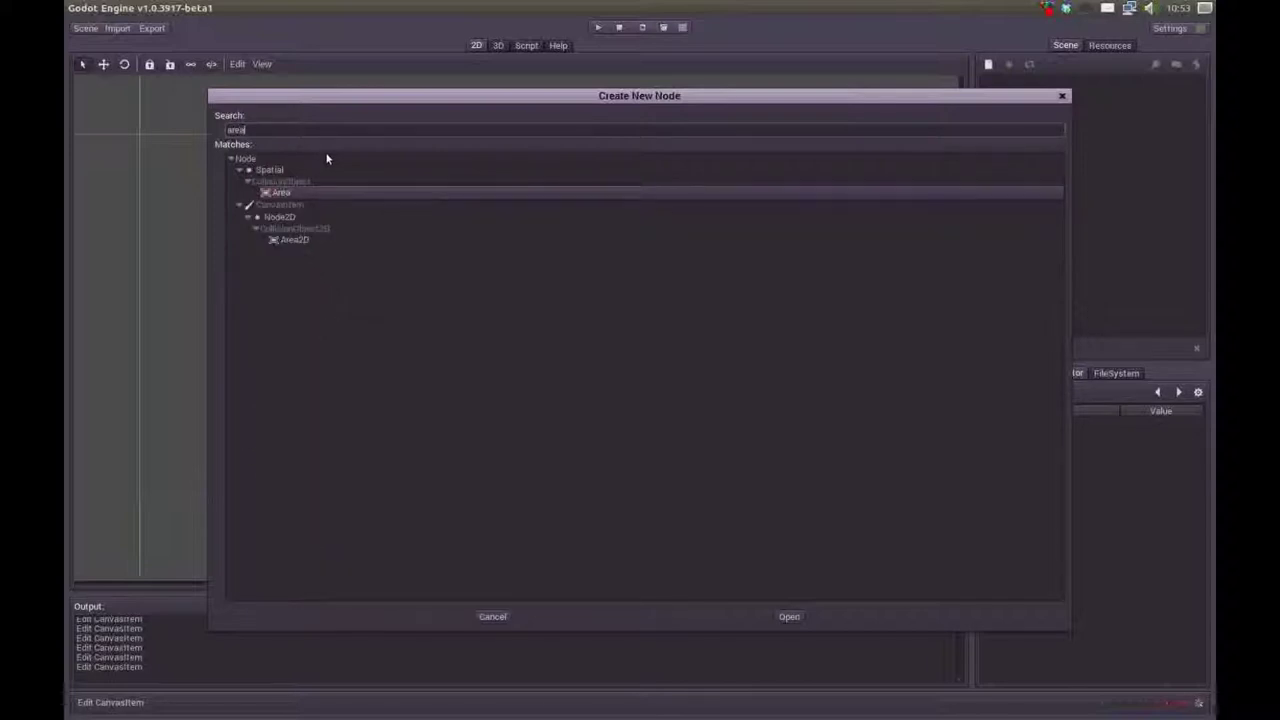
left_click(300, 243)
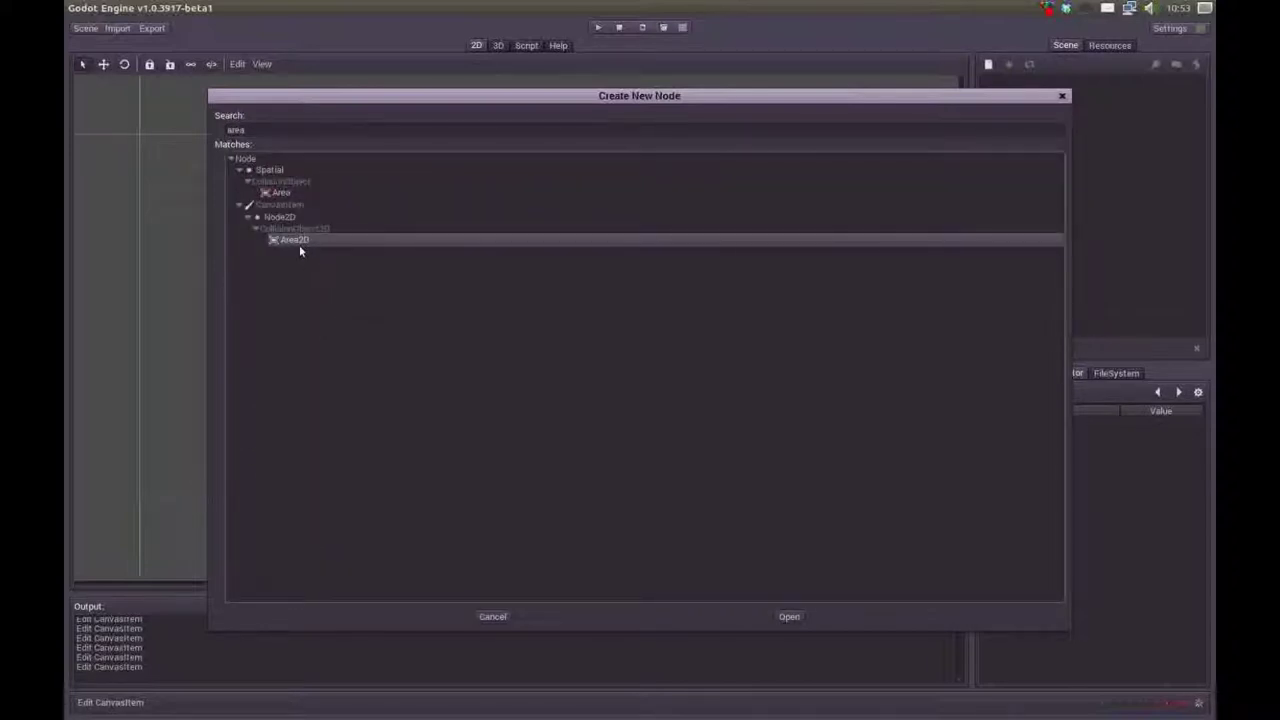
left_click(786, 617)
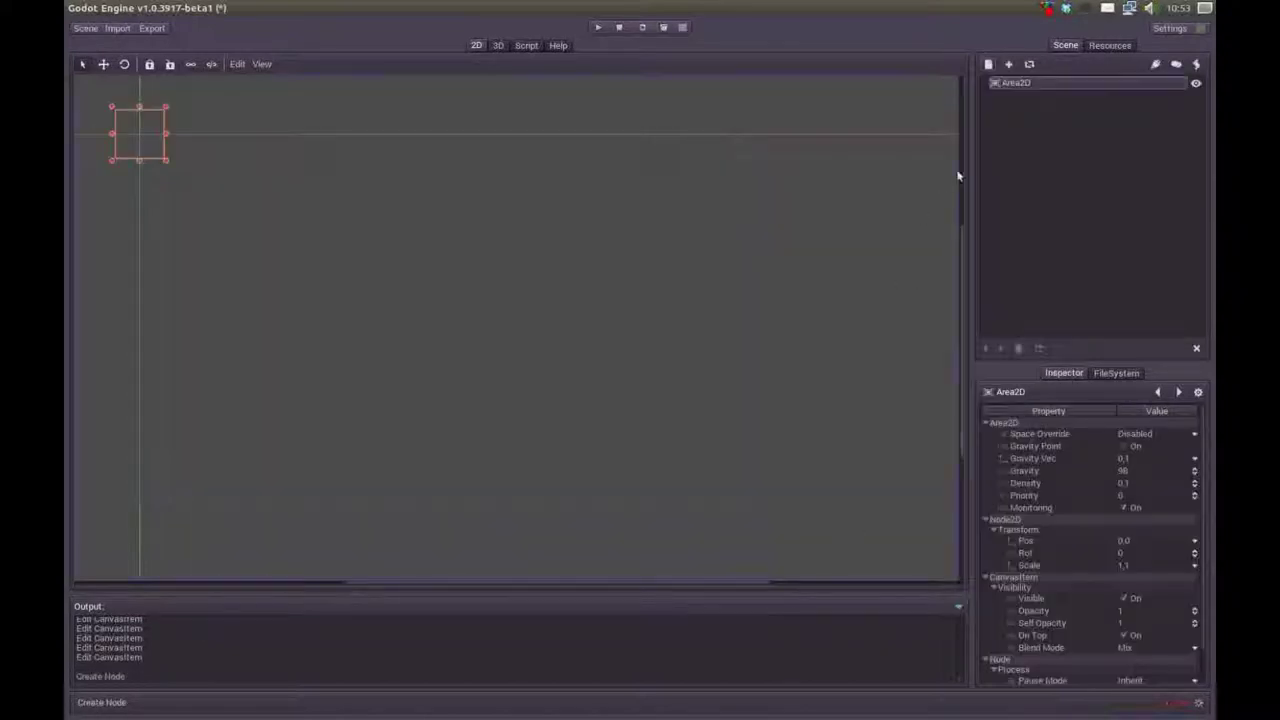
- Rename the Area2D root node to Pena
double_click(1020, 84)
type("Penji")
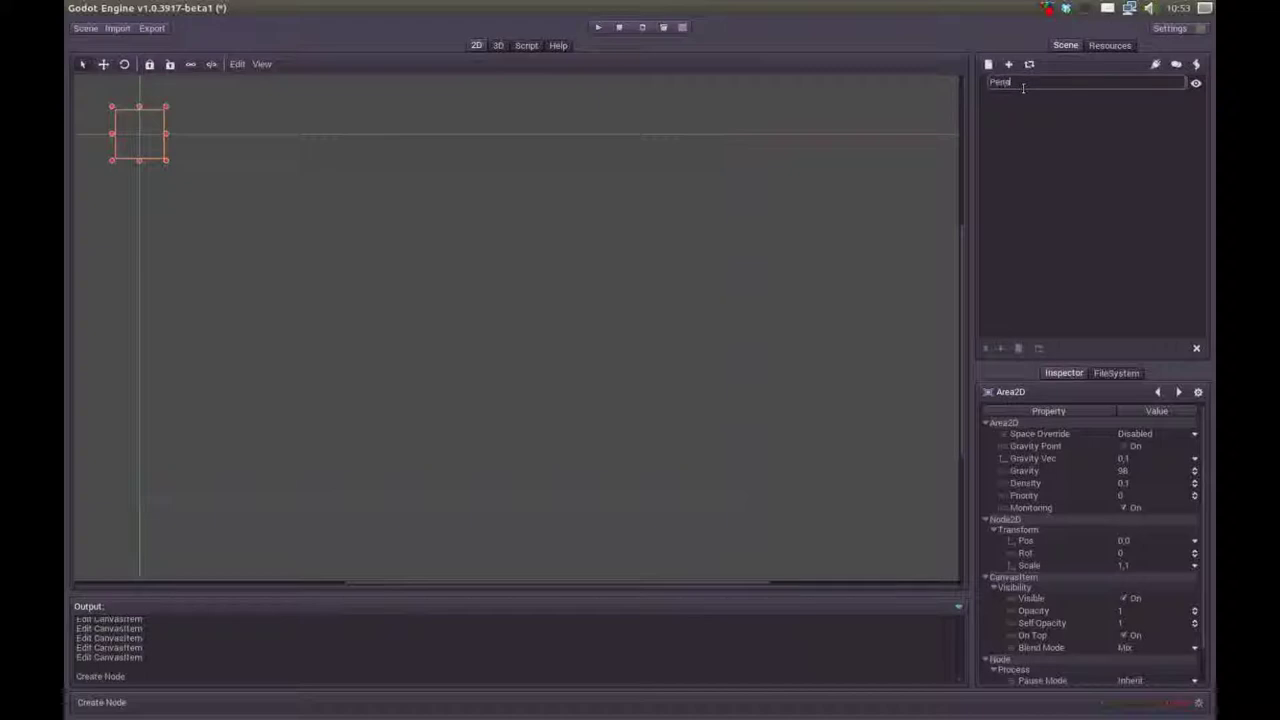
key("Return")
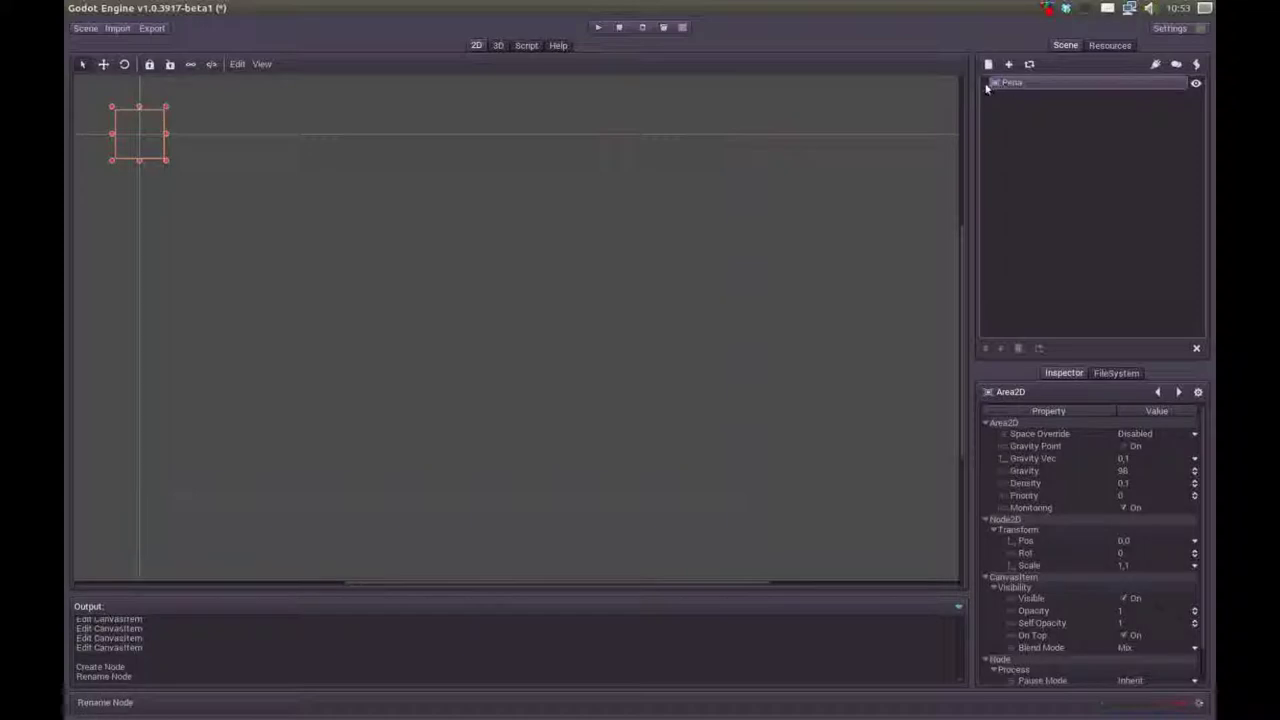
- Add a Sprite child node under Pena, found by searching 'spri'
middle_click_drag(186, 181, 437, 231)
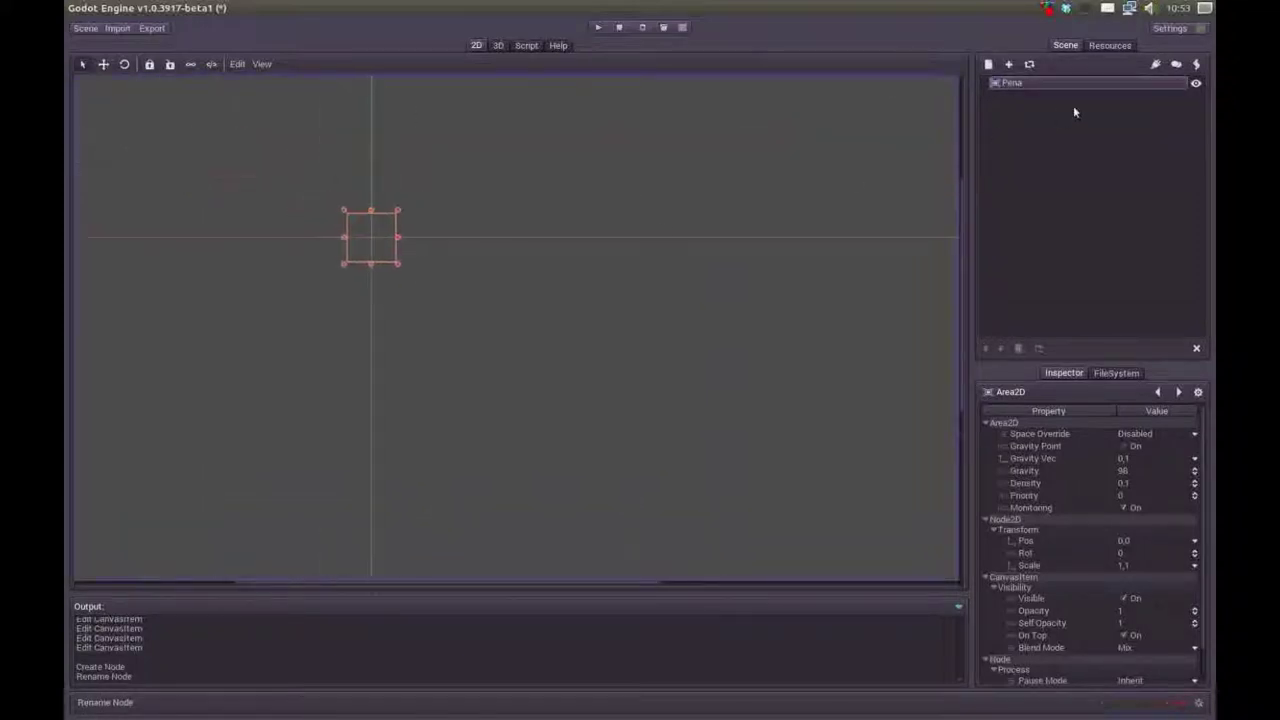
left_click(989, 65)
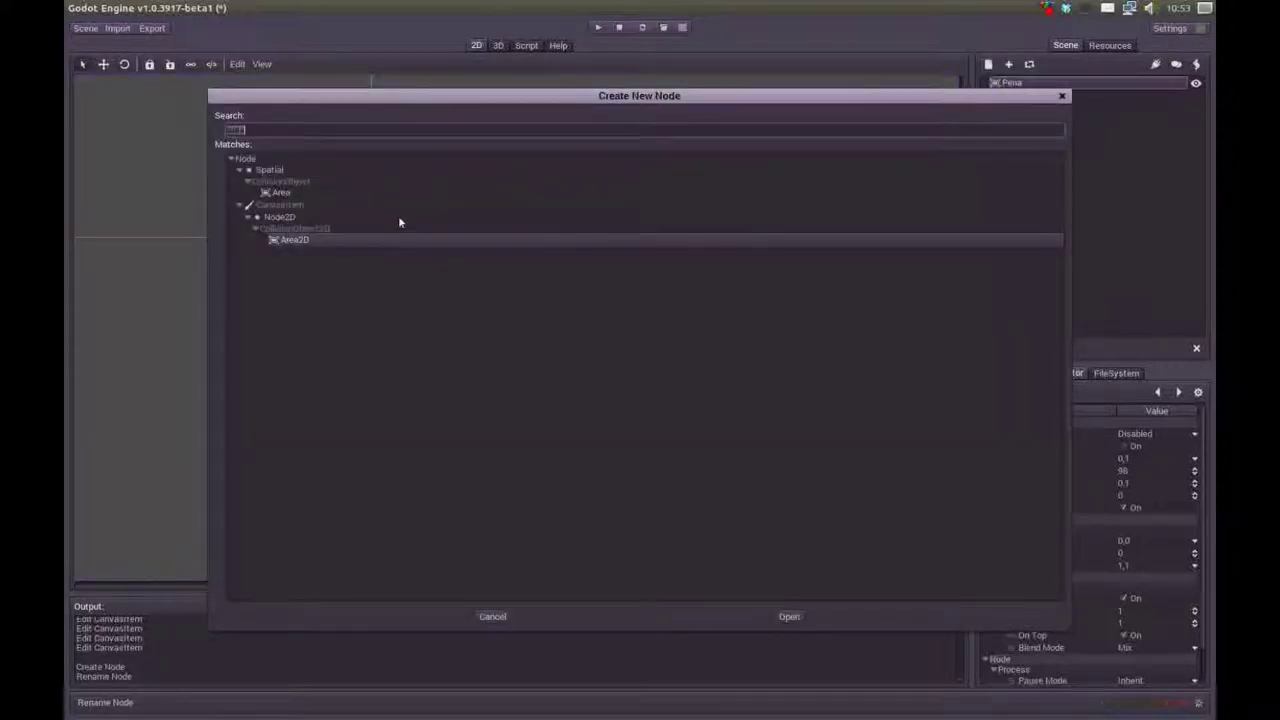
type("spri")
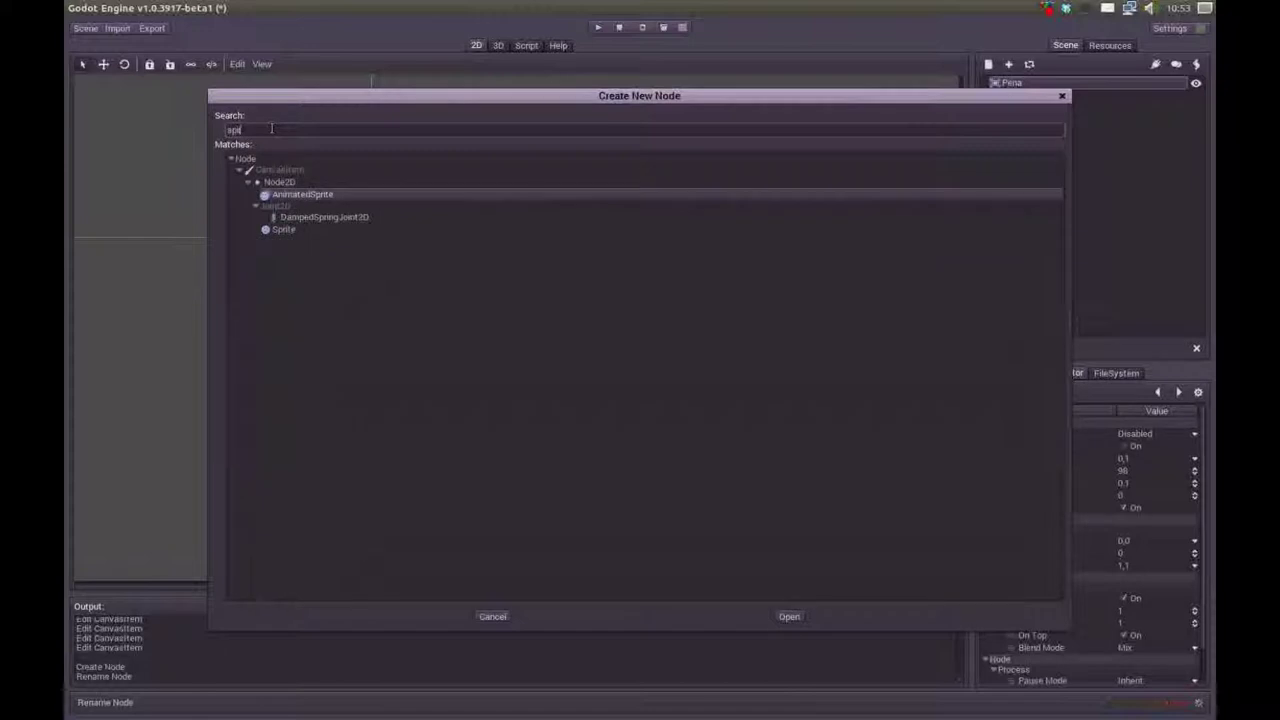
left_click(283, 230)
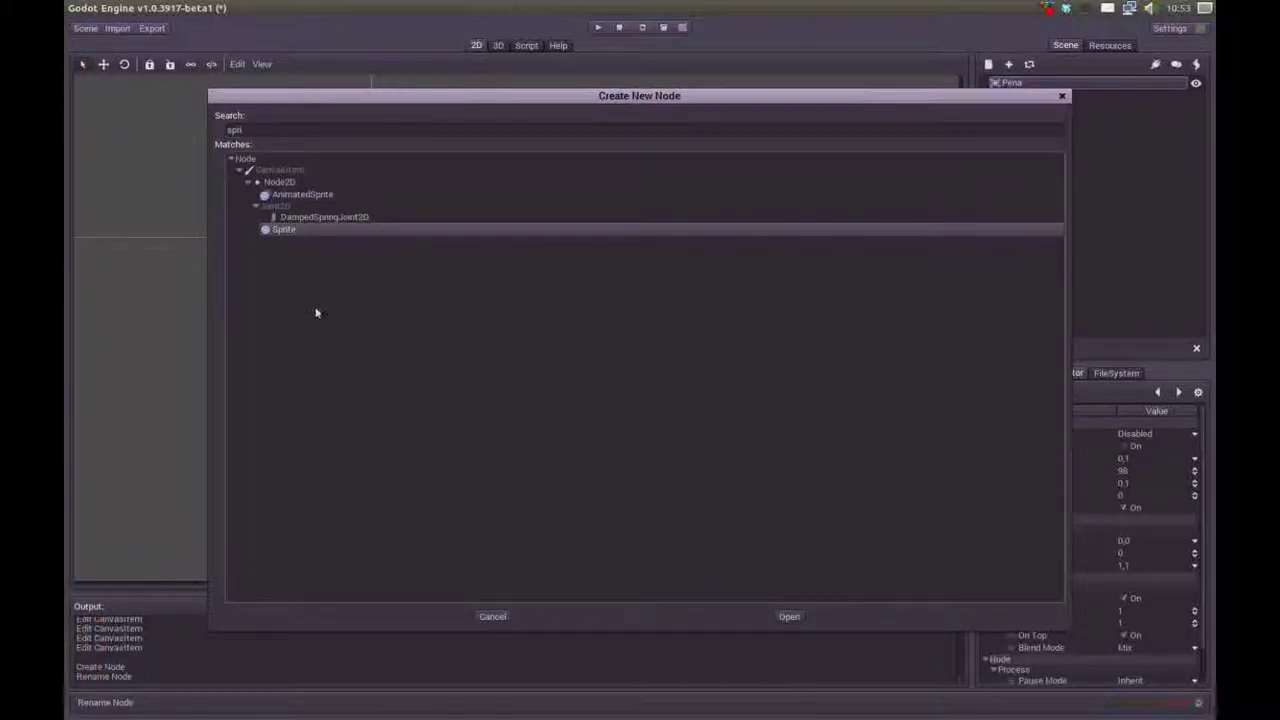
double_click(278, 230)
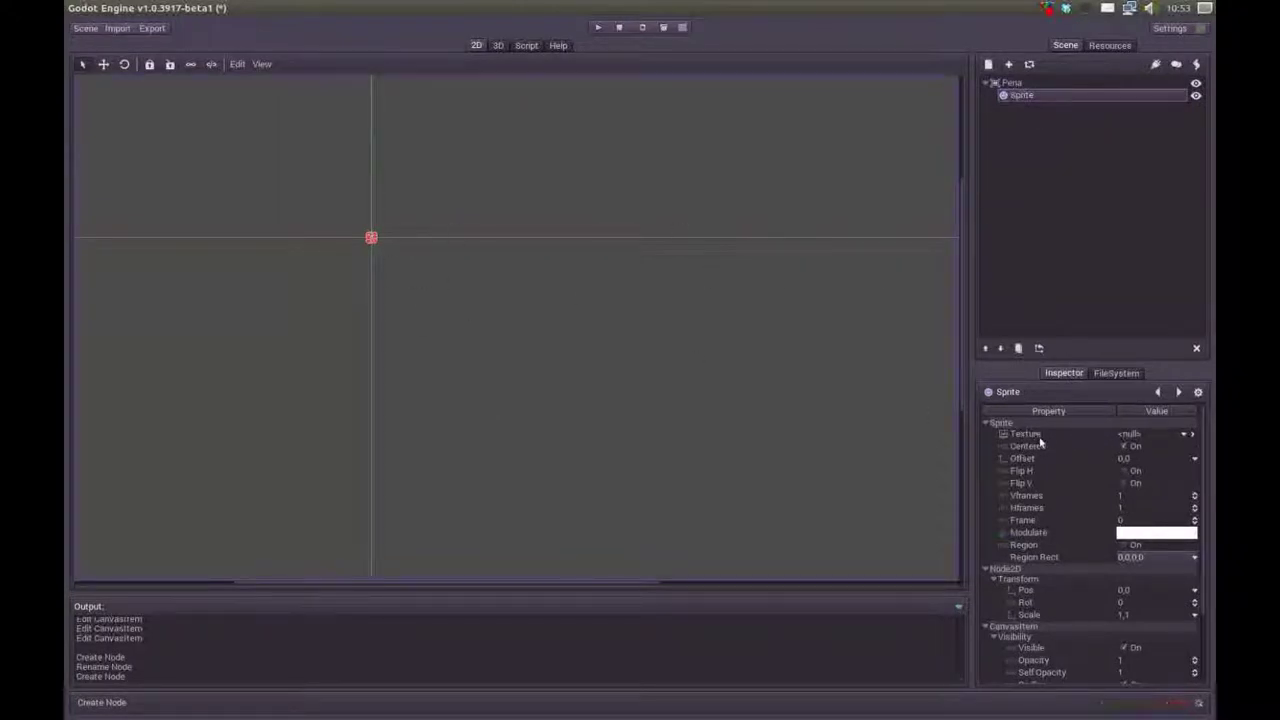
- Choose Load from the Sprite's Texture dropdown in the Inspector
left_click(1181, 438)
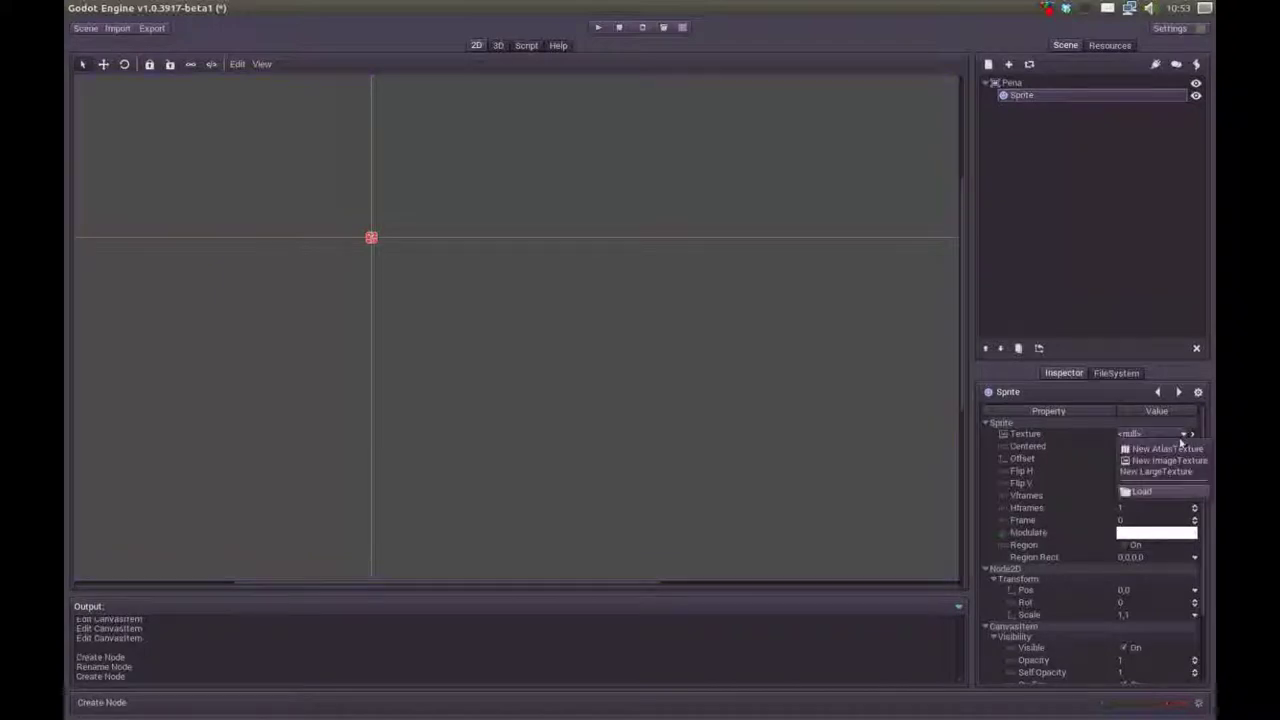
left_click(1150, 491)
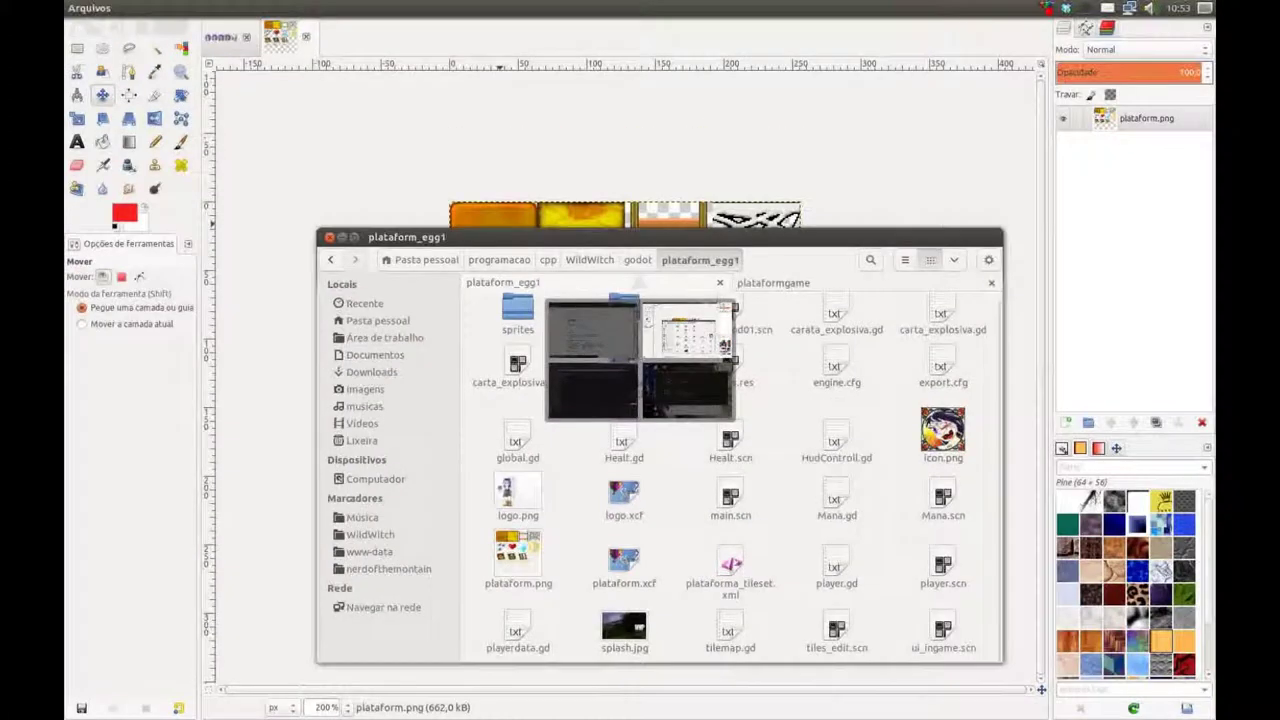
- Look over the plataforma.png sprite sheet in GIMP, then return to the workspace overview
left_click(520, 162)
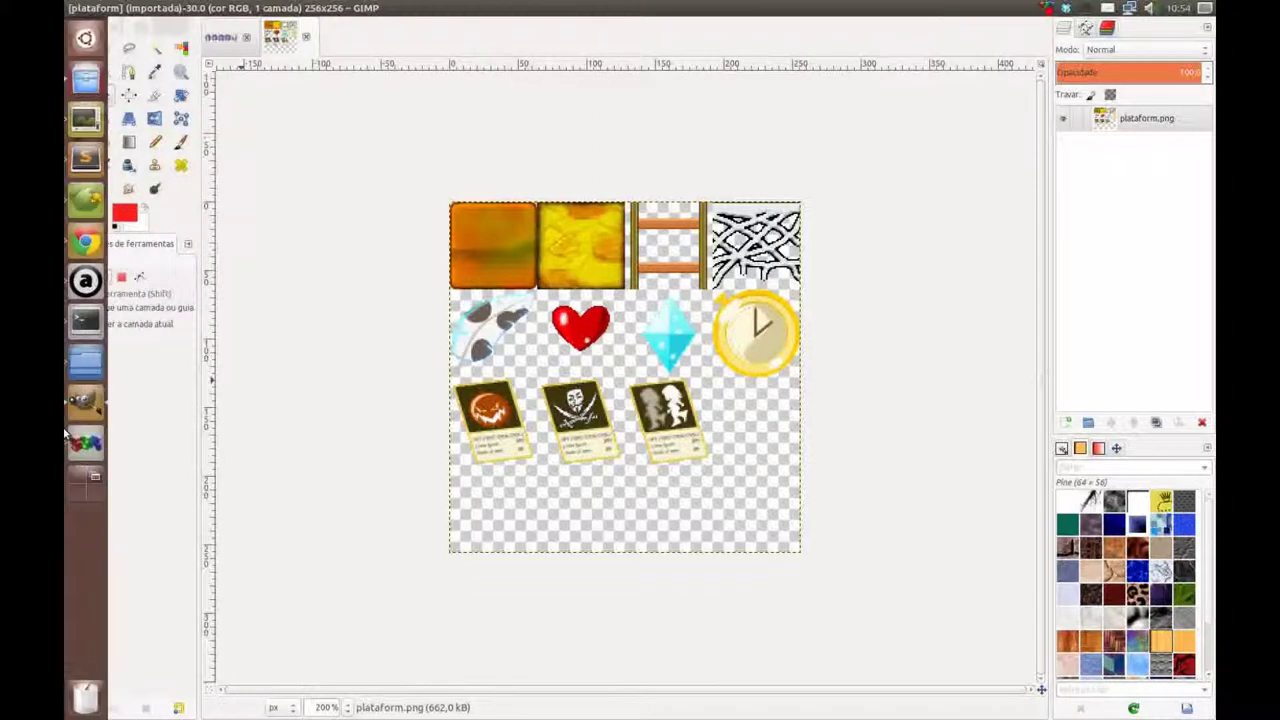
left_click(84, 472)
- Load plataforma.png as the Sprite's texture and view the whole sheet
left_click(327, 476)
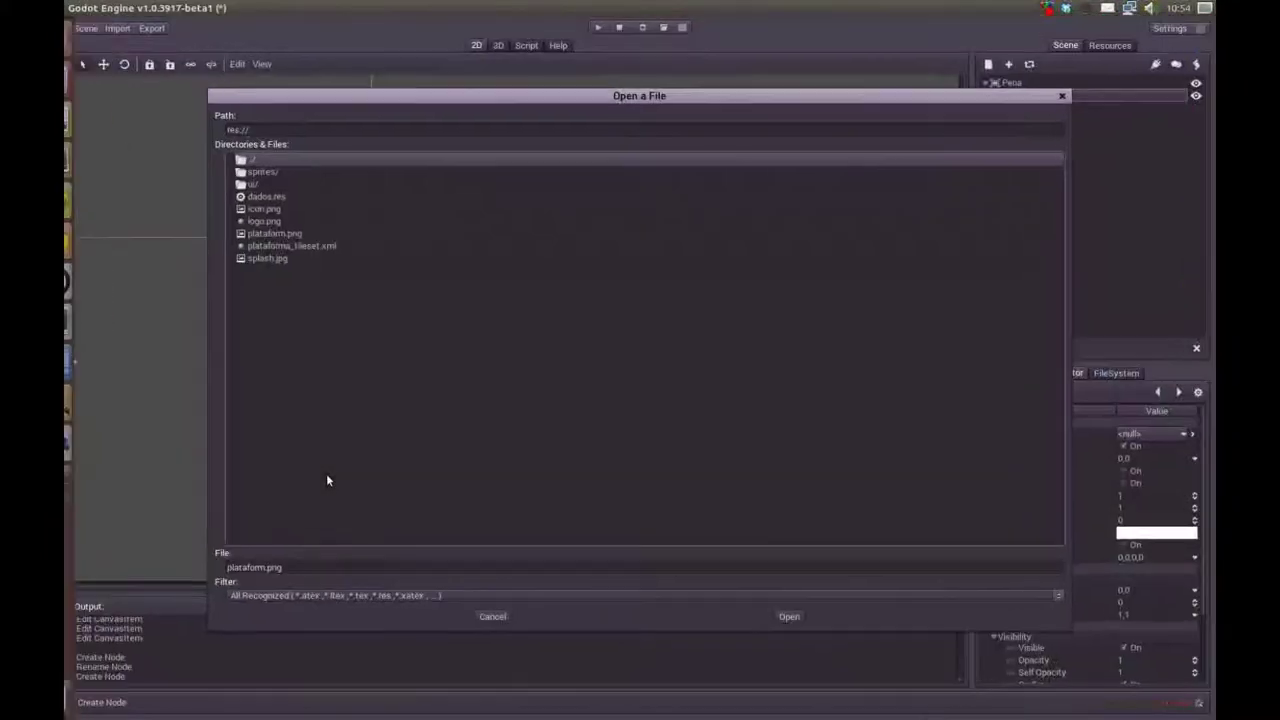
left_click(273, 234)
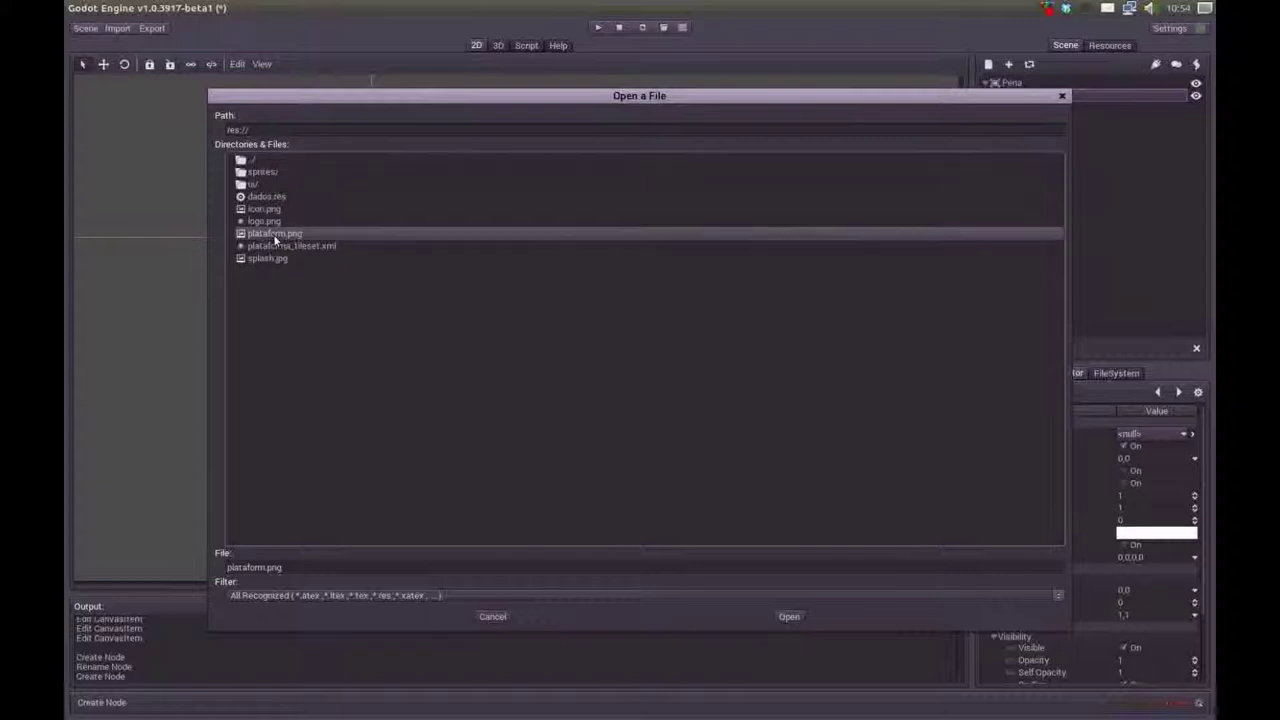
left_click(790, 617)
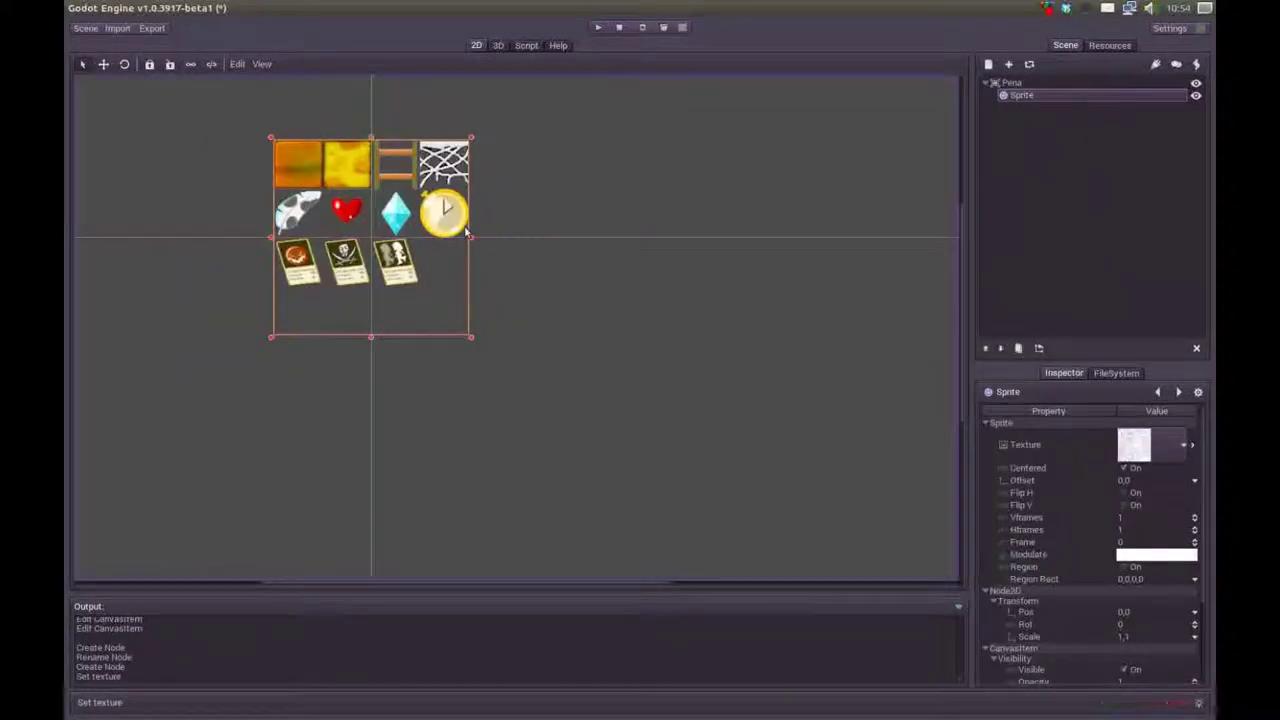
scroll(362, 229, "up", 1)
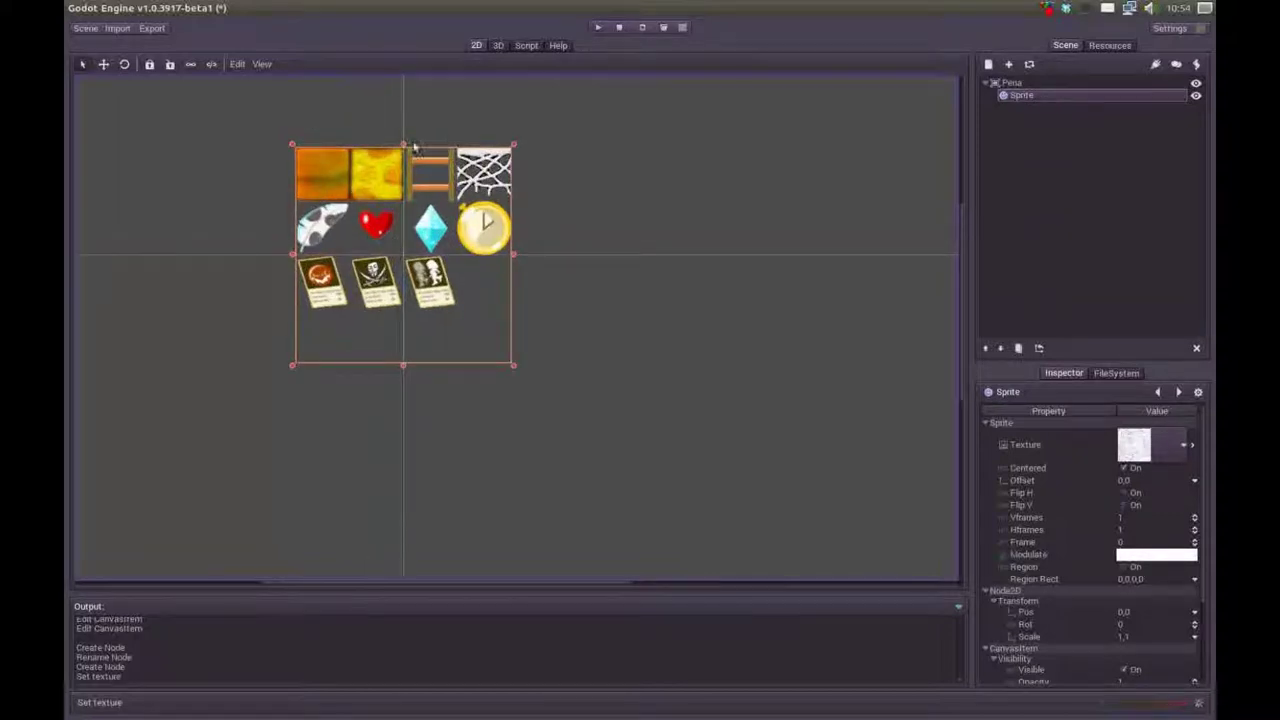
scroll(420, 195, "up", 1)
middle_click_drag(520, 295, 341, 253)
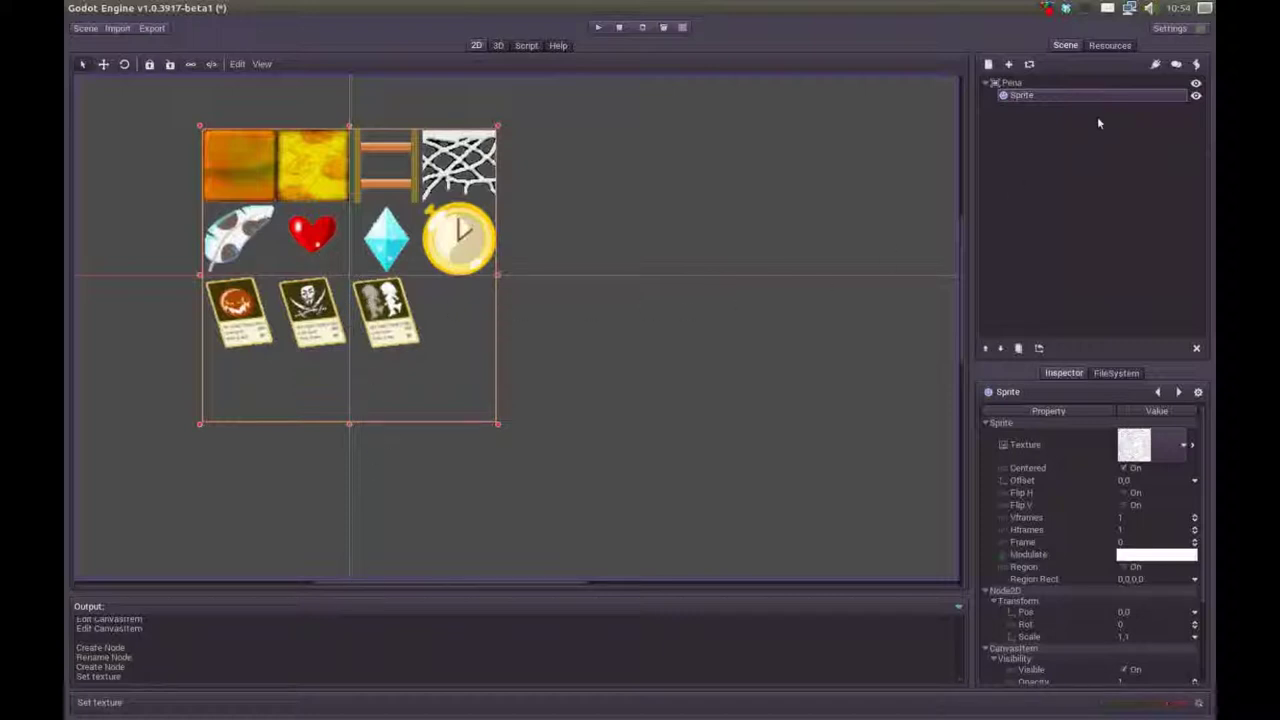
- Turn off Centered so the sprite sheet's top-left corner sits at the origin
middle_click_drag(563, 329, 531, 325)
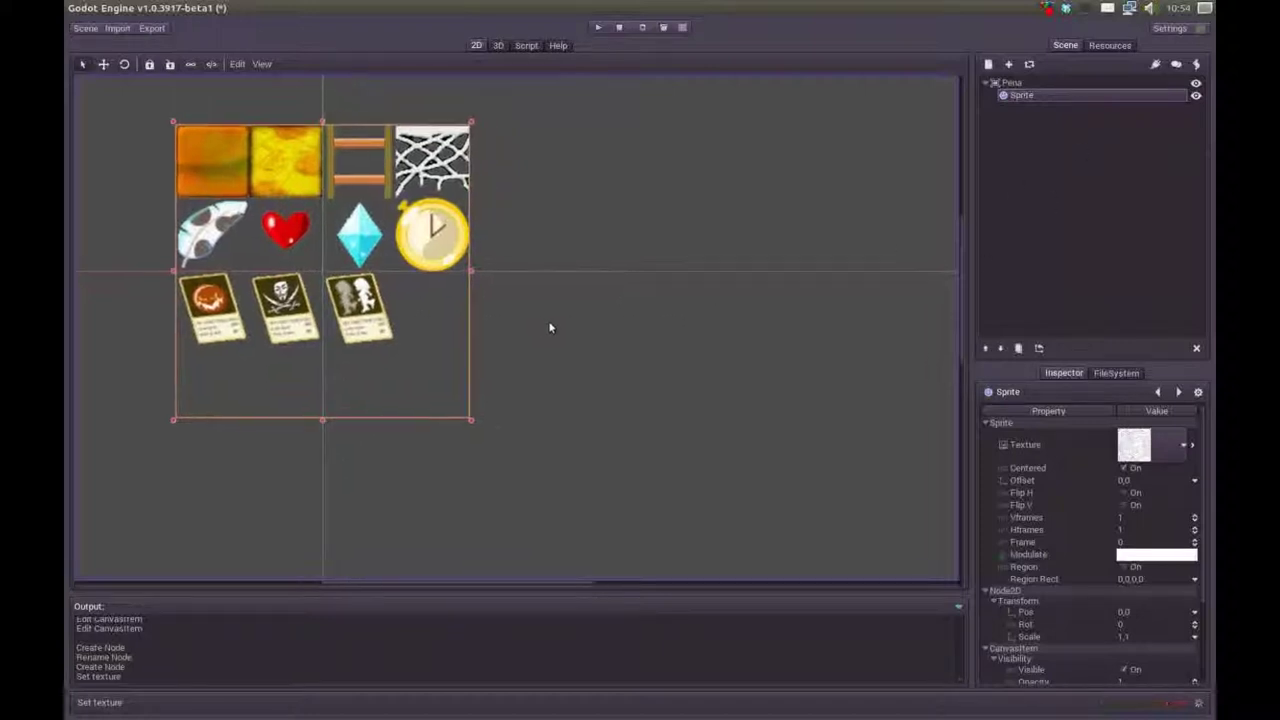
left_click(1123, 469)
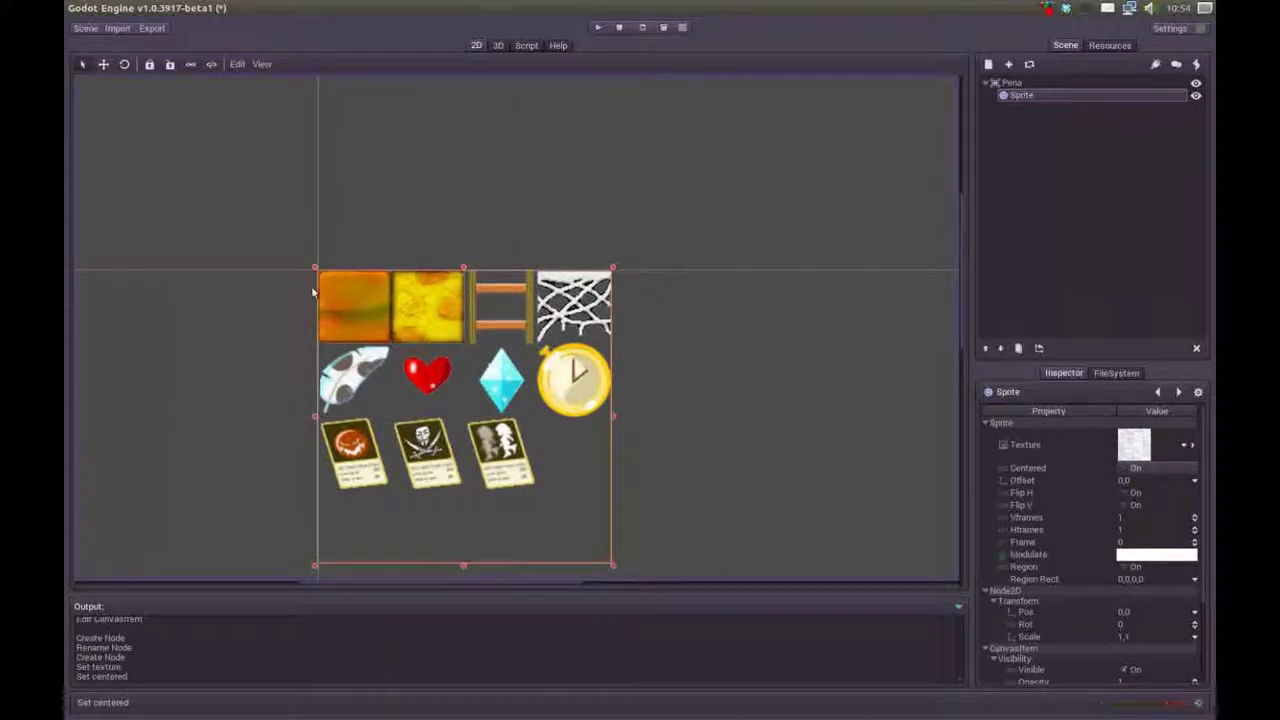
middle_click_drag(653, 428, 620, 320)
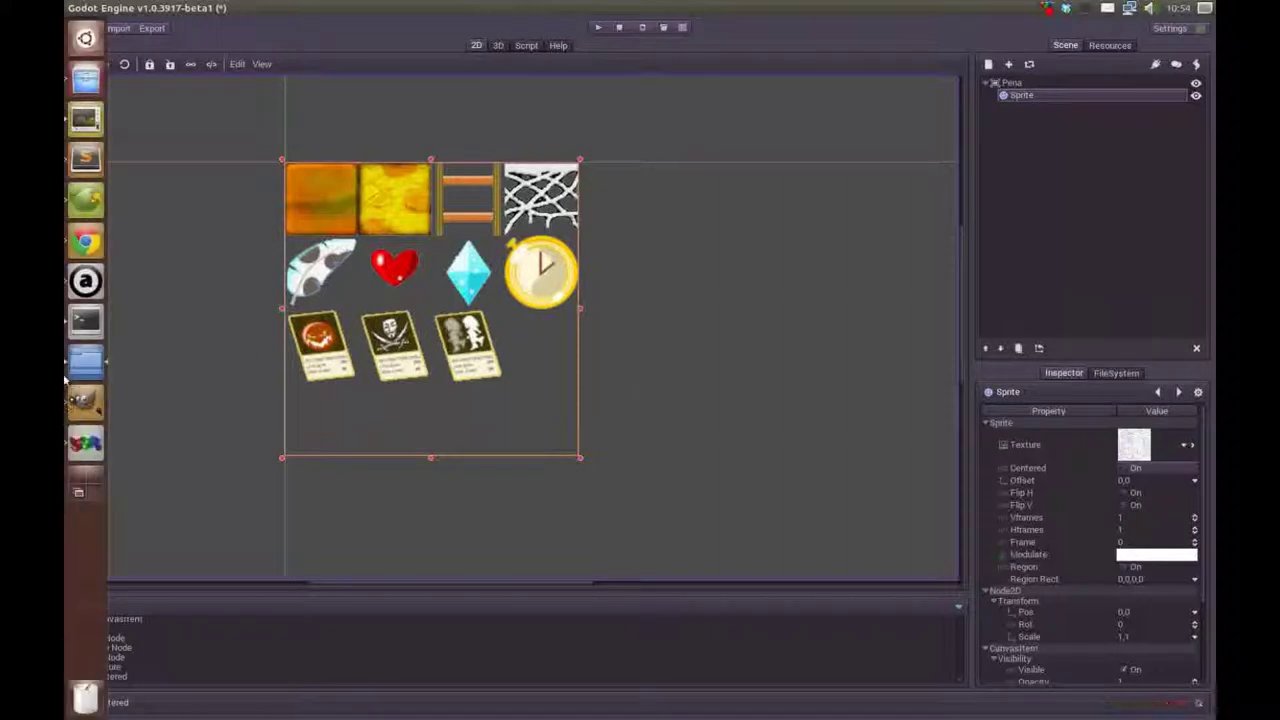
left_click(79, 360)
left_click(722, 318)
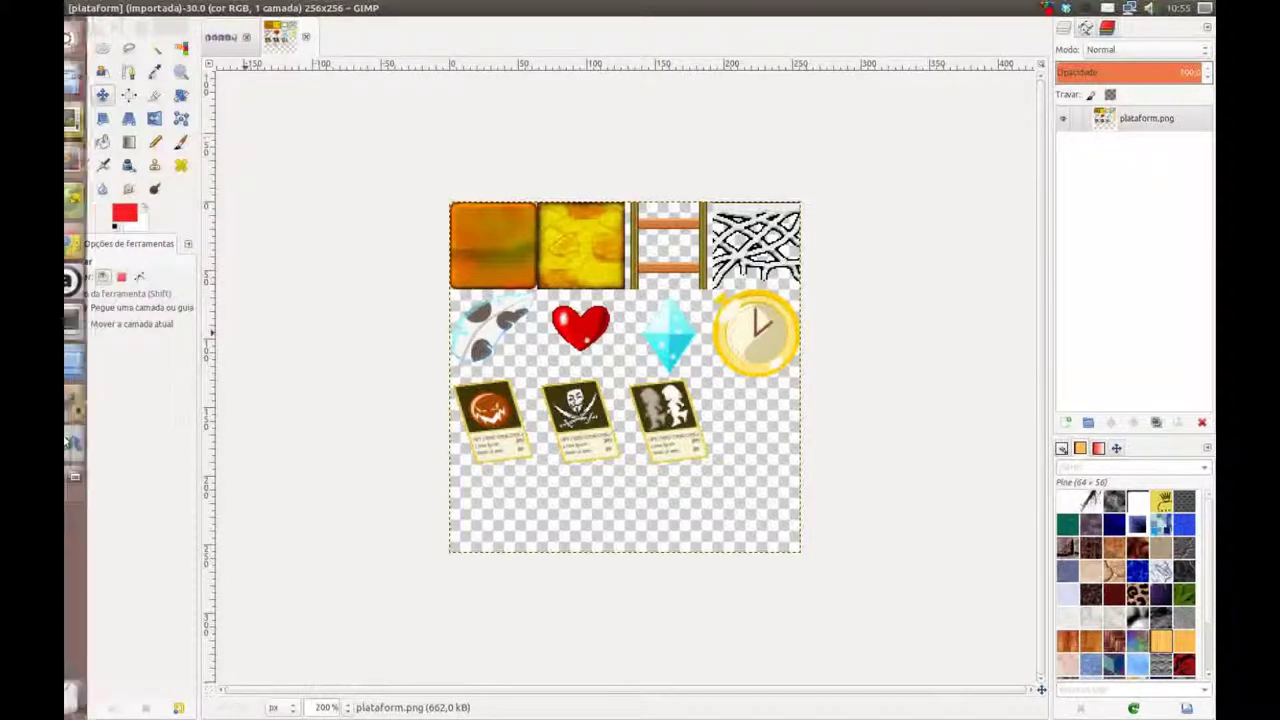
left_click(85, 362)
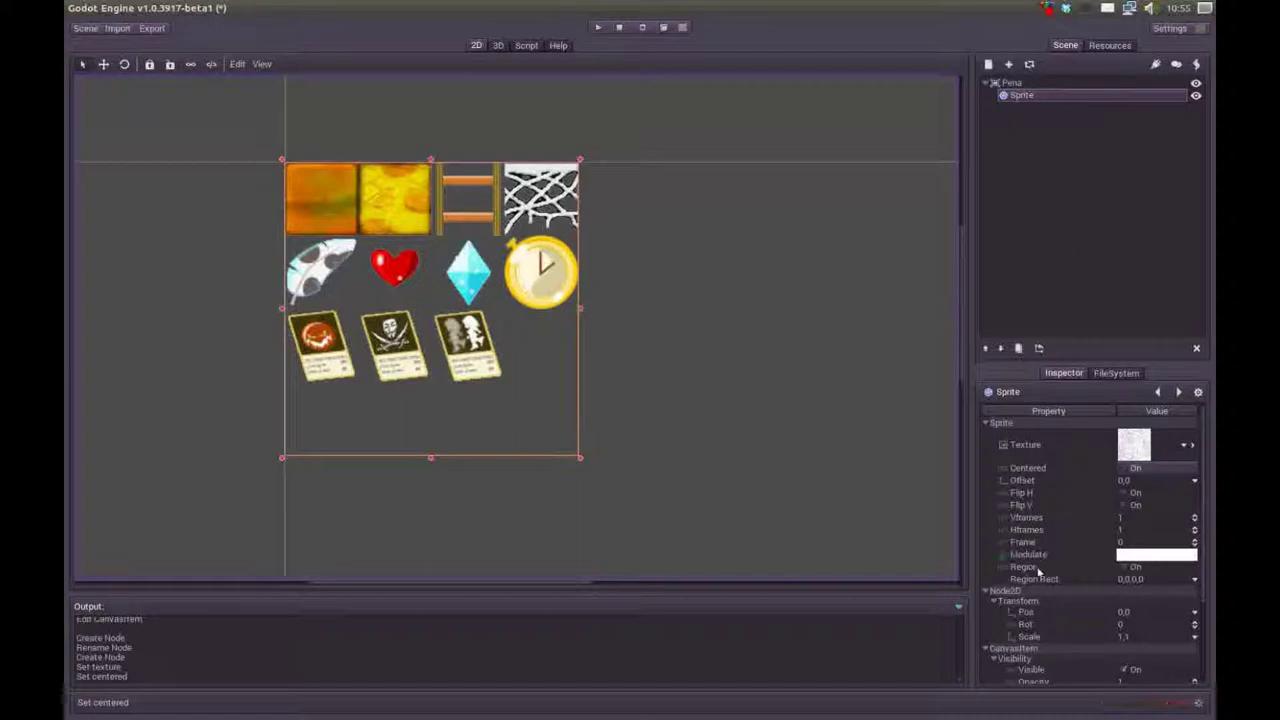
- Enable Region and set the Region Rect to x 0, y 64, w 64, h 64
left_click(1123, 567)
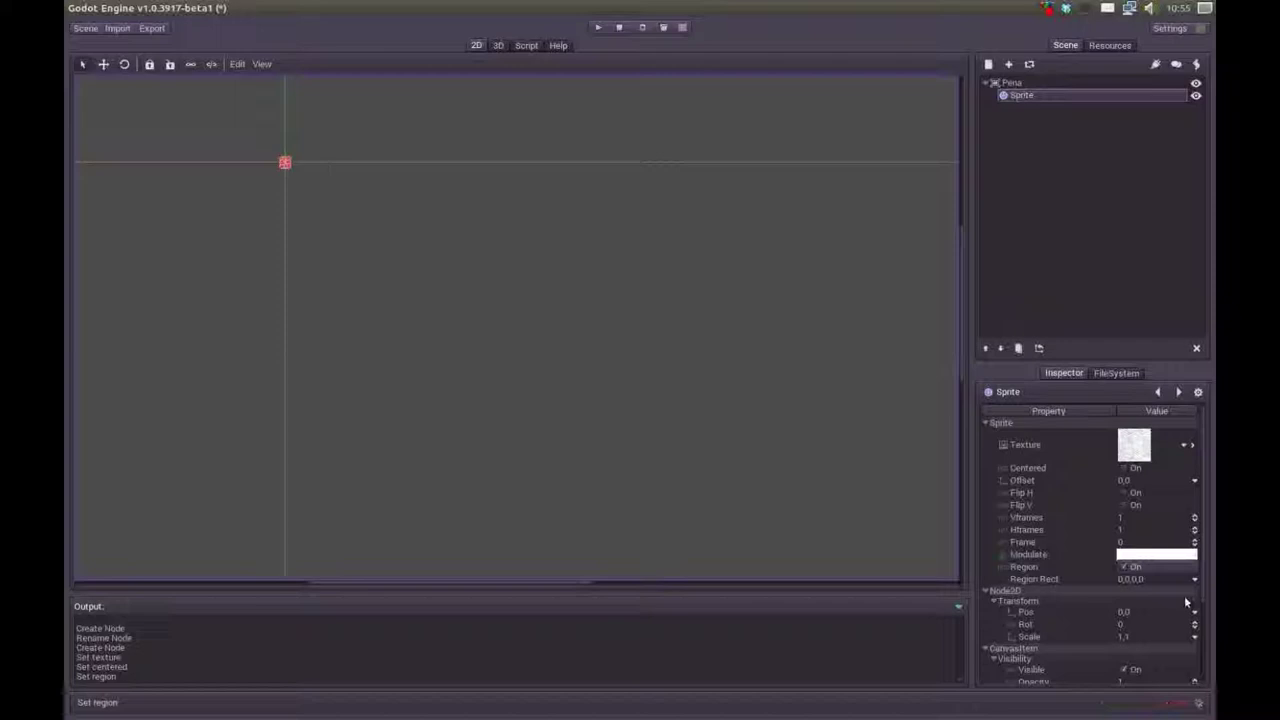
left_click(1154, 586)
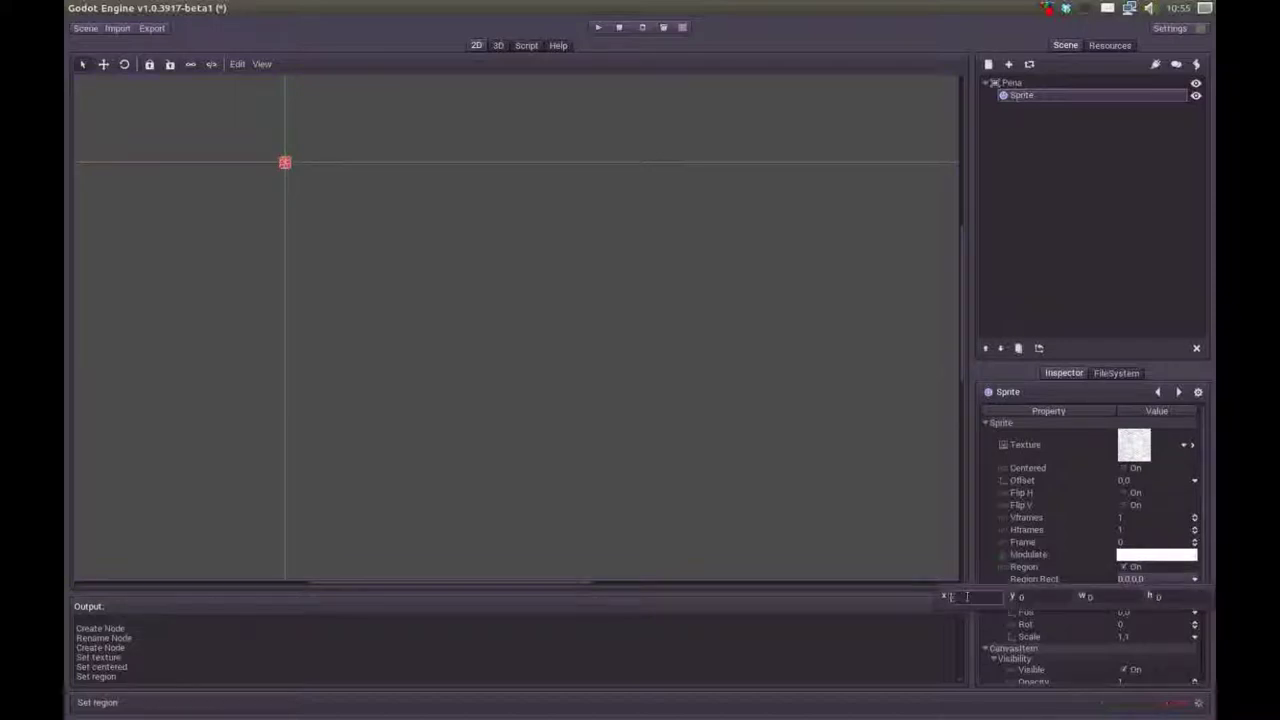
type("4")
left_click(1040, 597)
type("64")
left_click(1114, 597)
key("BackSpace")
type("4")
left_click(1166, 596)
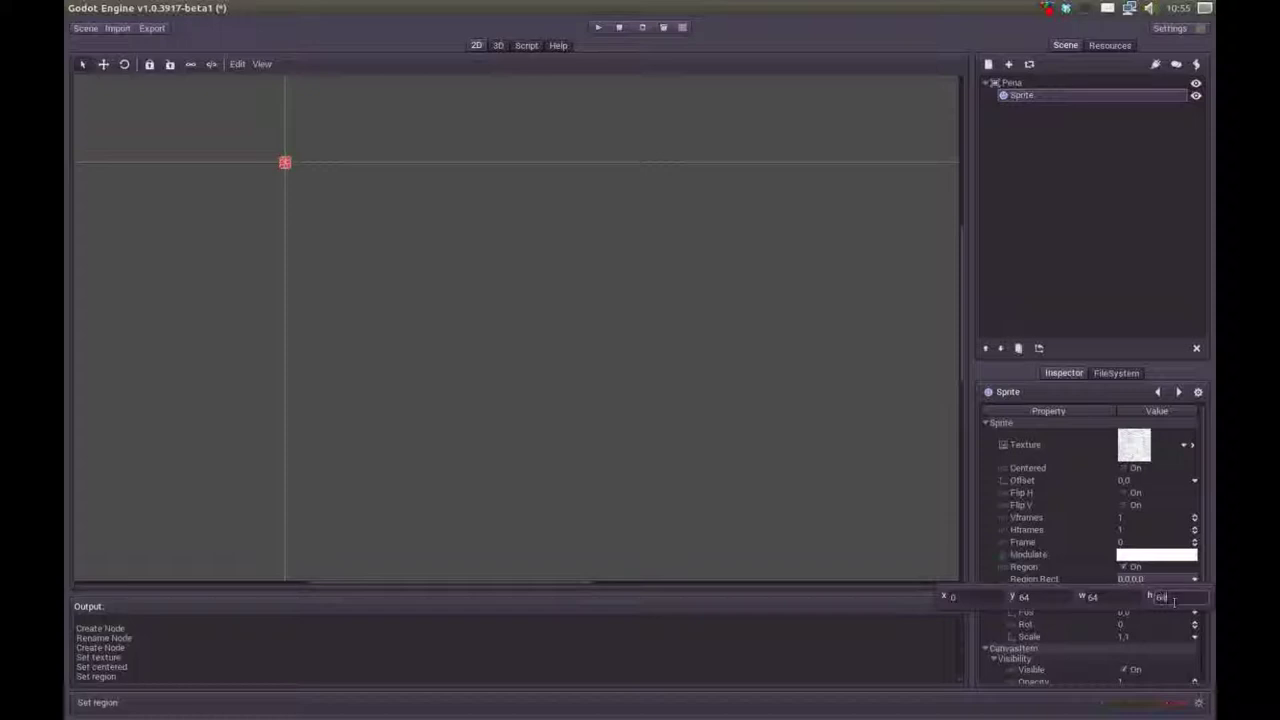
key("Return")
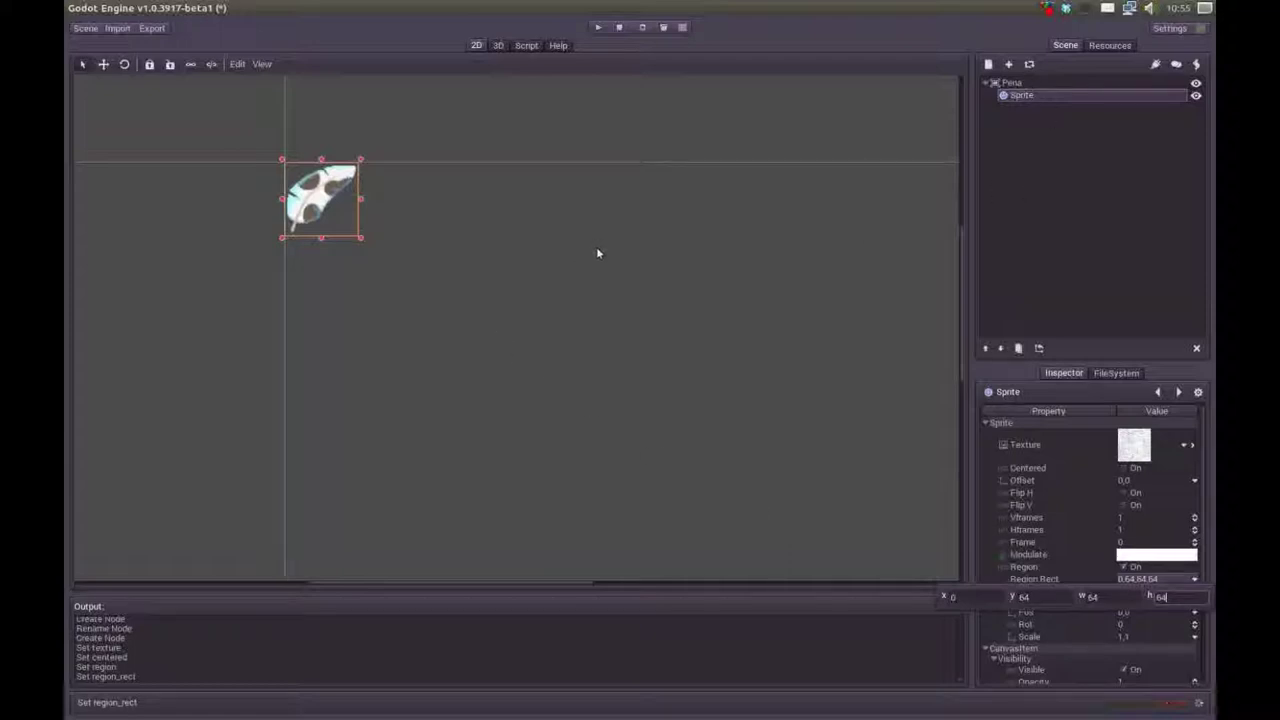
- Add a CollisionShape2D child under Pena, found by searching 'col'
left_click(1011, 84)
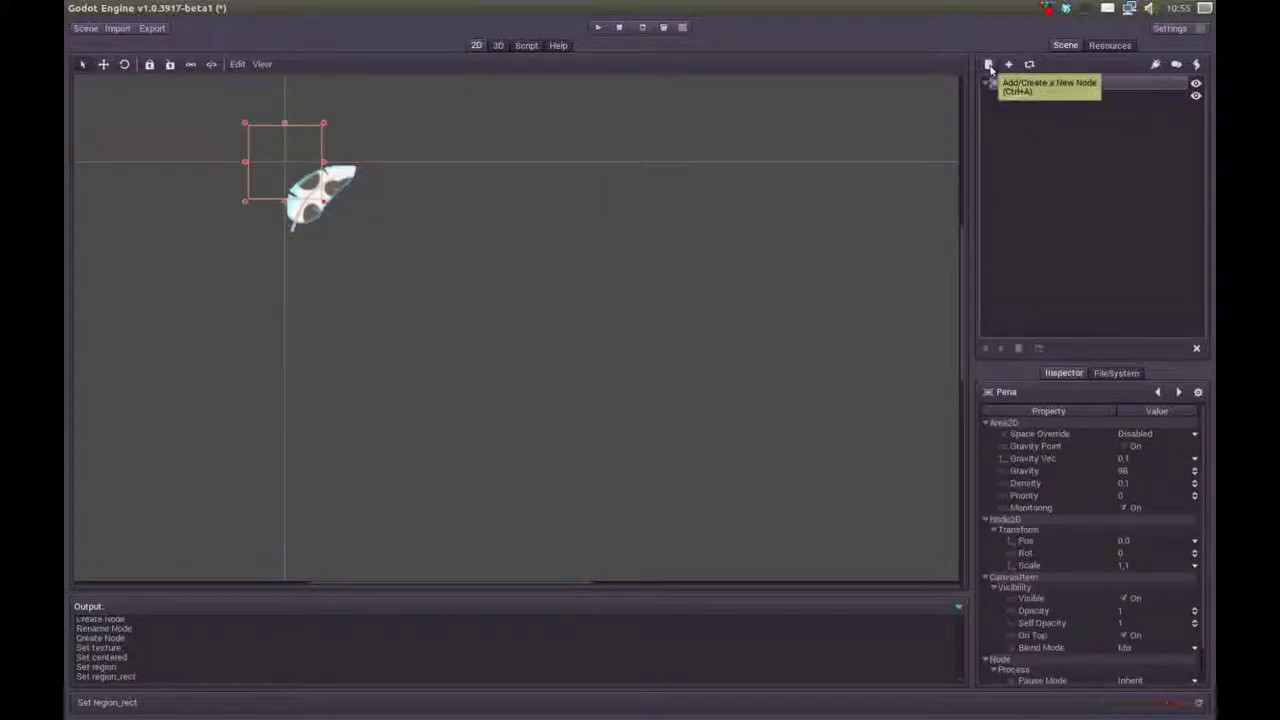
left_click(990, 66)
type("c")
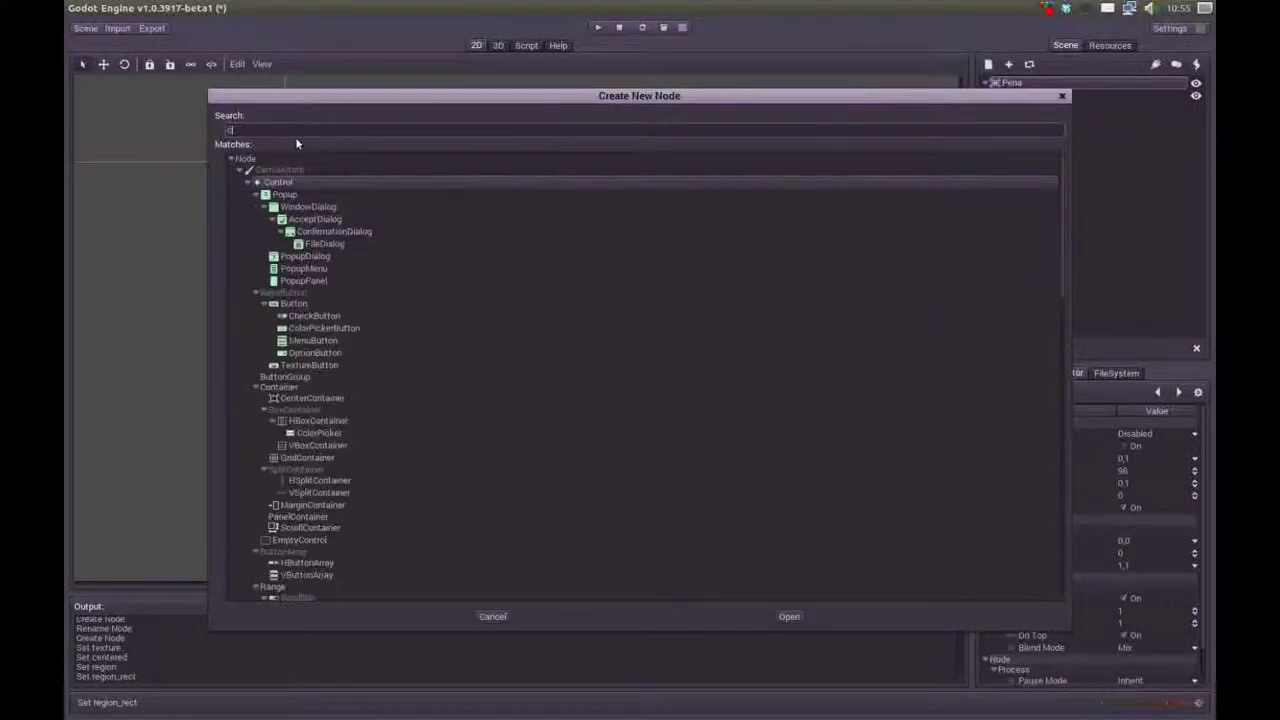
type("ol")
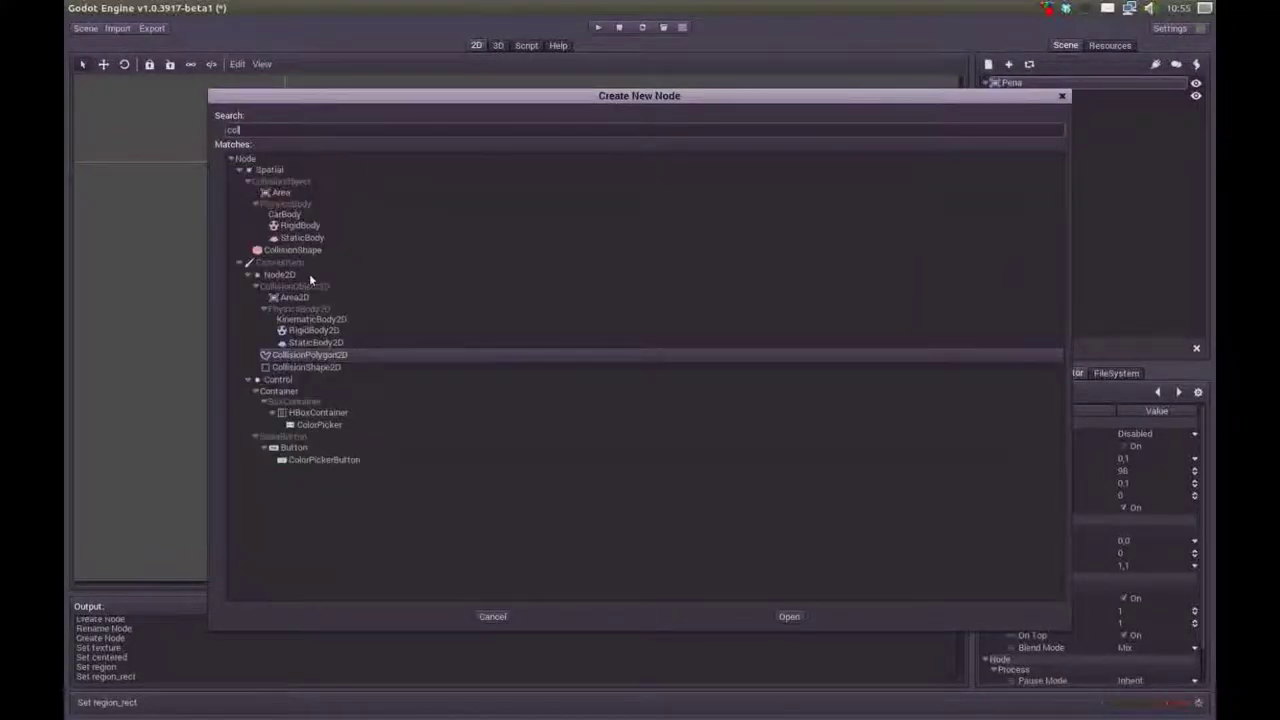
left_click(313, 366)
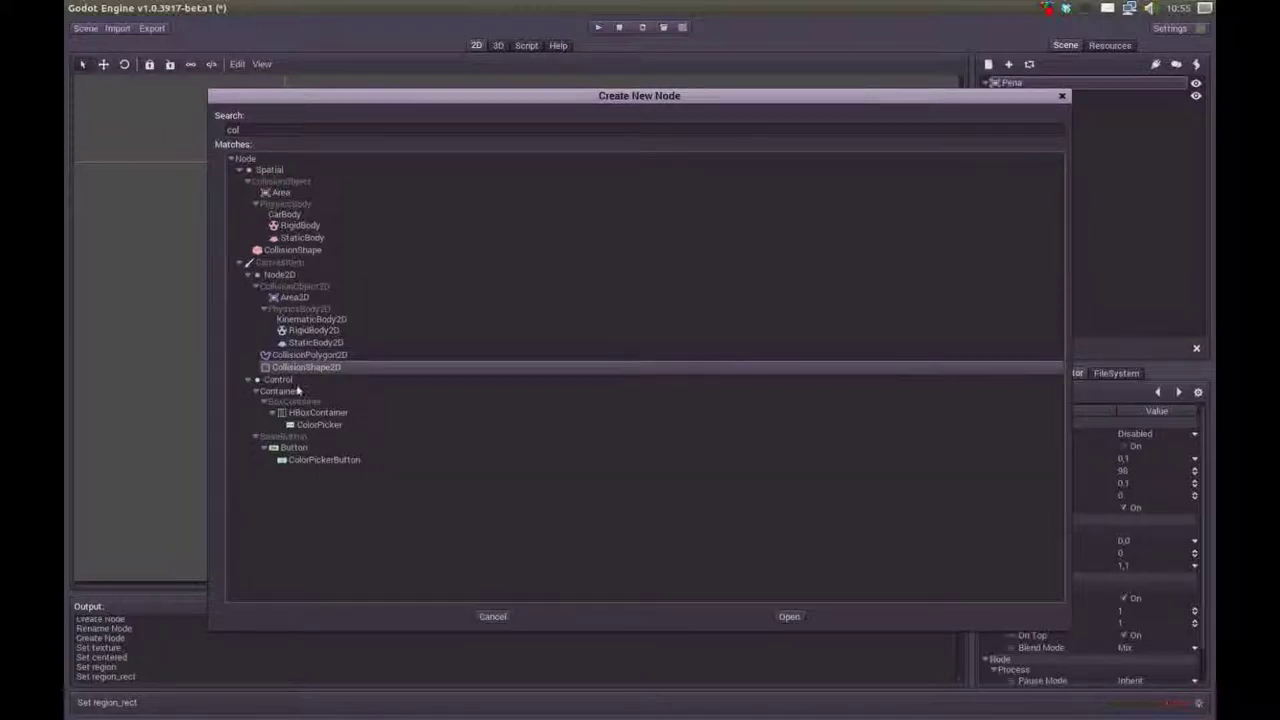
left_click(789, 616)
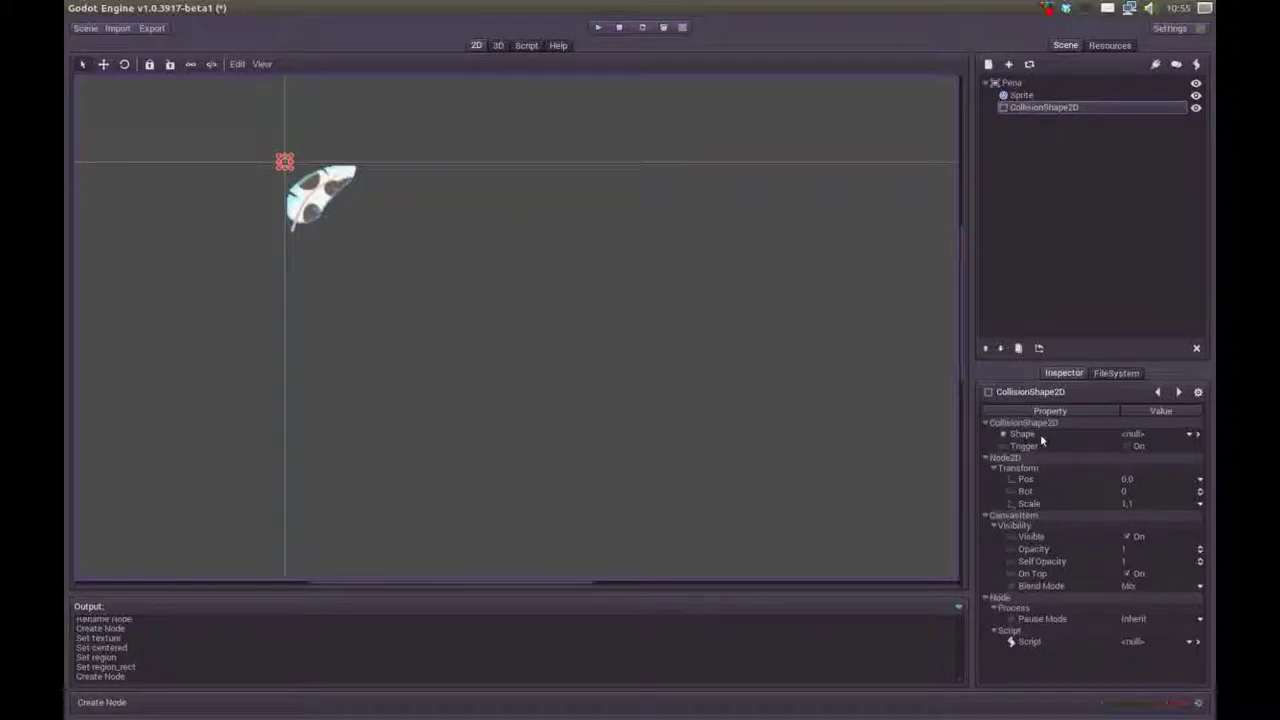
- Give the CollisionShape2D a new CircleShape2D, scaled to about 3.14×3.03 over the feather
left_click(1190, 434)
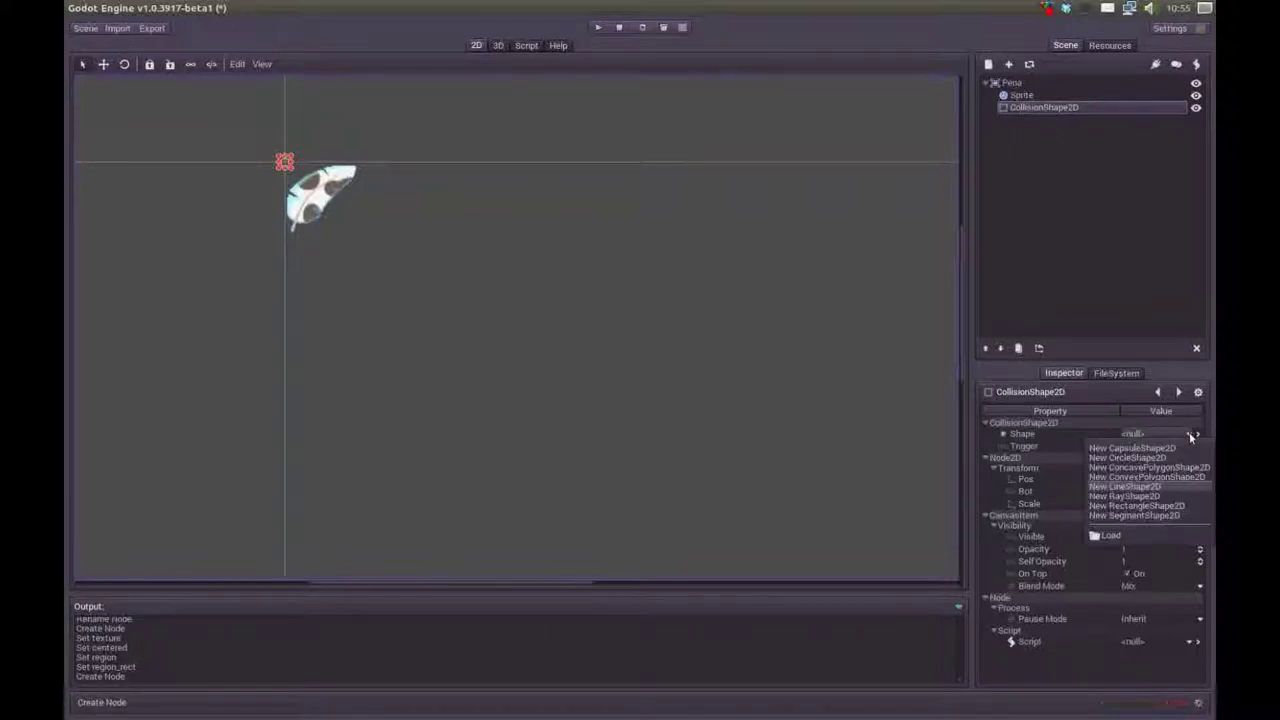
left_click(1128, 457)
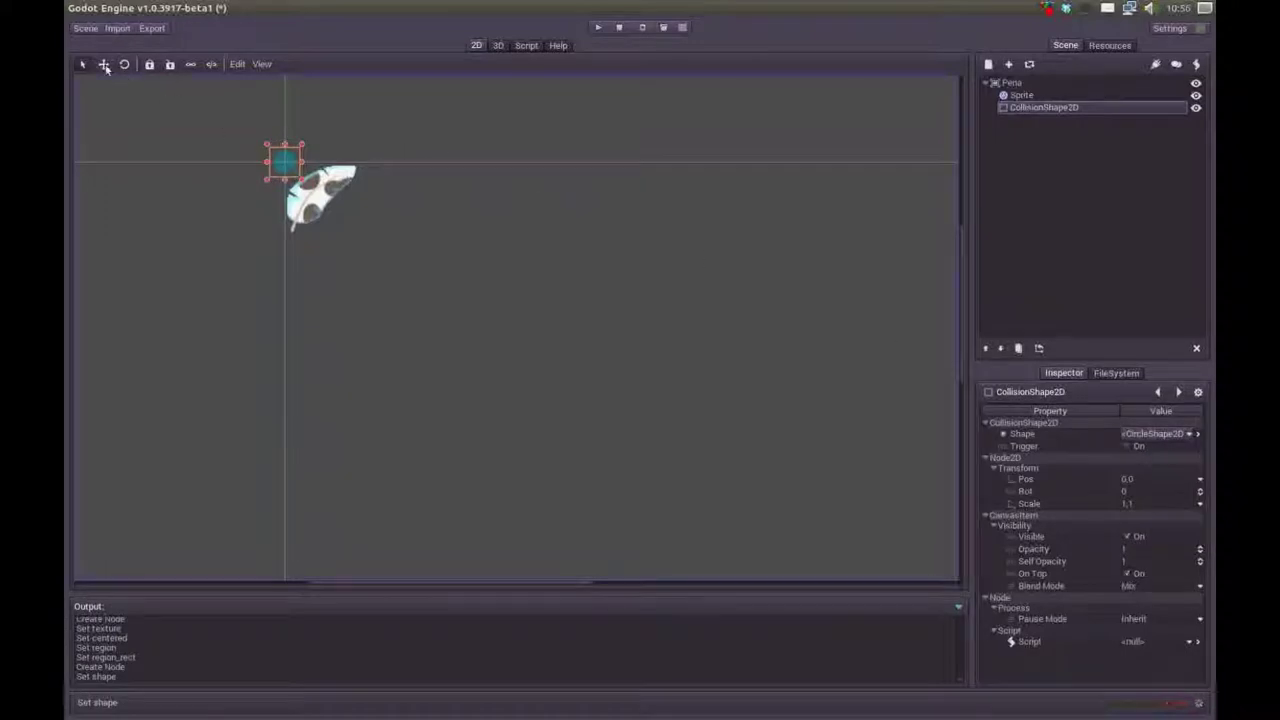
left_click_drag(302, 181, 362, 240)
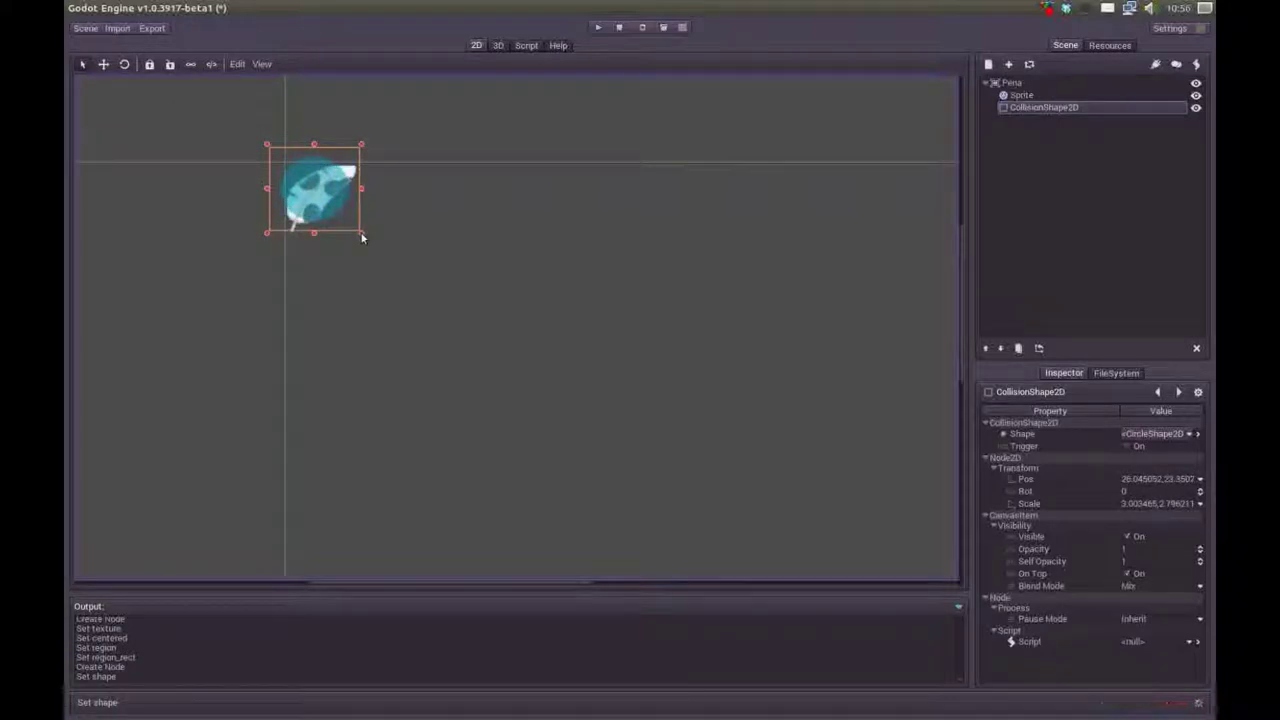
left_click(103, 64)
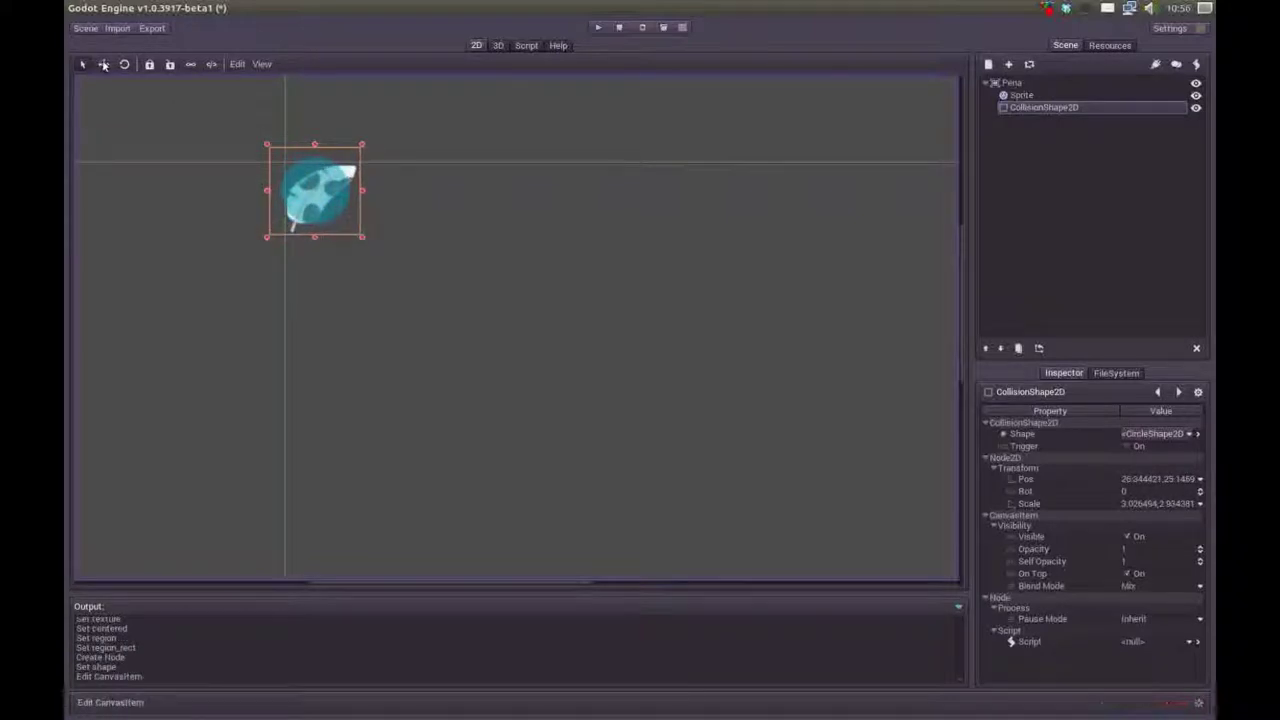
left_click_drag(315, 196, 321, 200)
left_click(83, 64)
left_click_drag(369, 244, 373, 247)
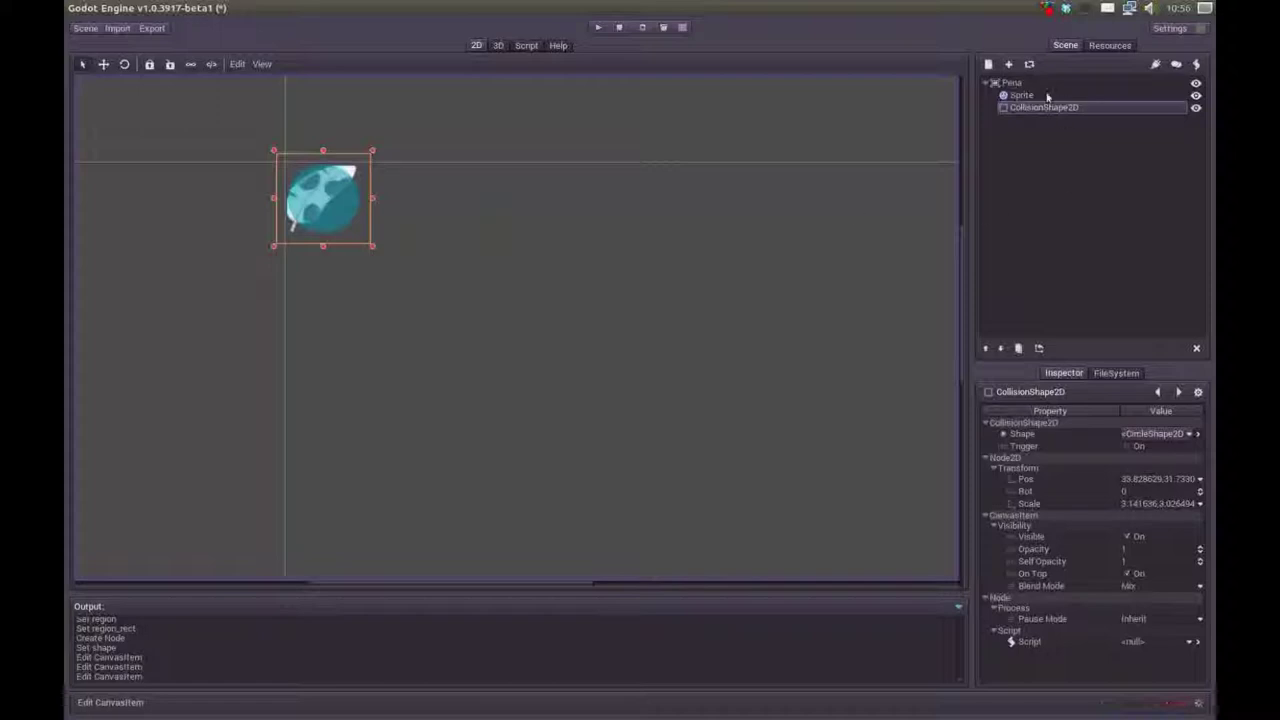
left_click(1012, 83)
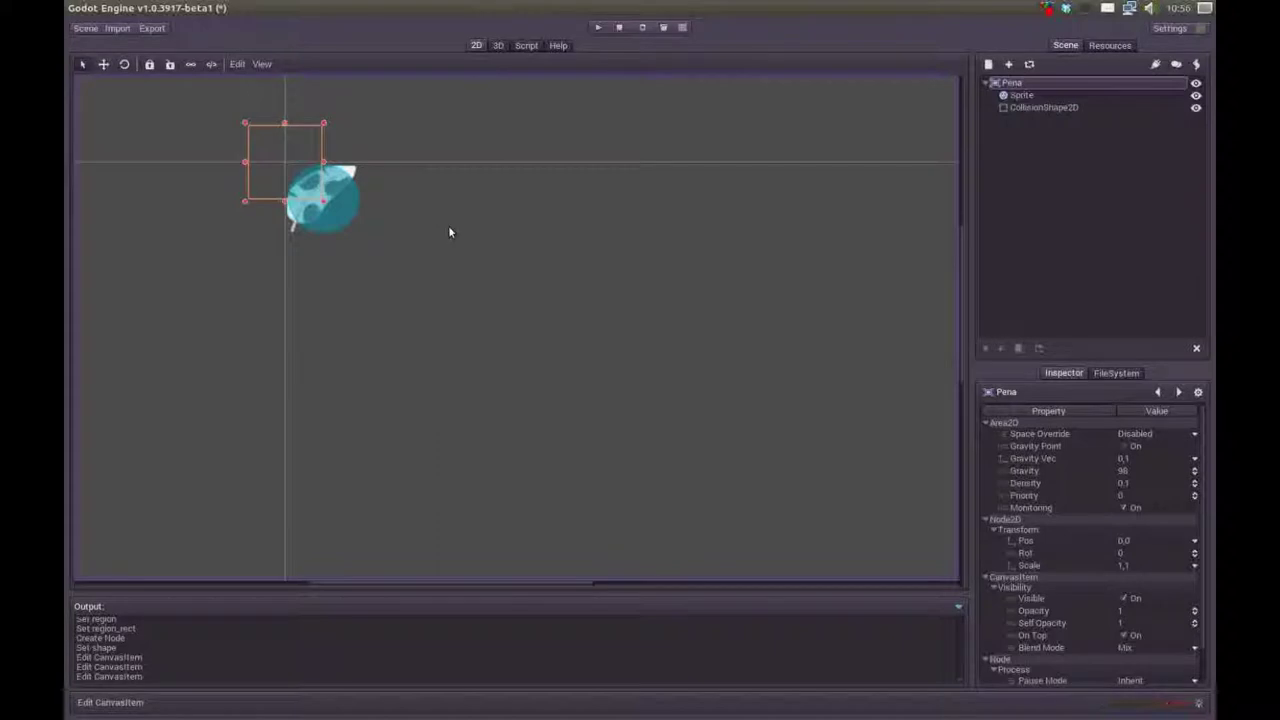
- Save the new feather scene as Pena.scn, replacing the default new_scene name
key("ctrl+s")
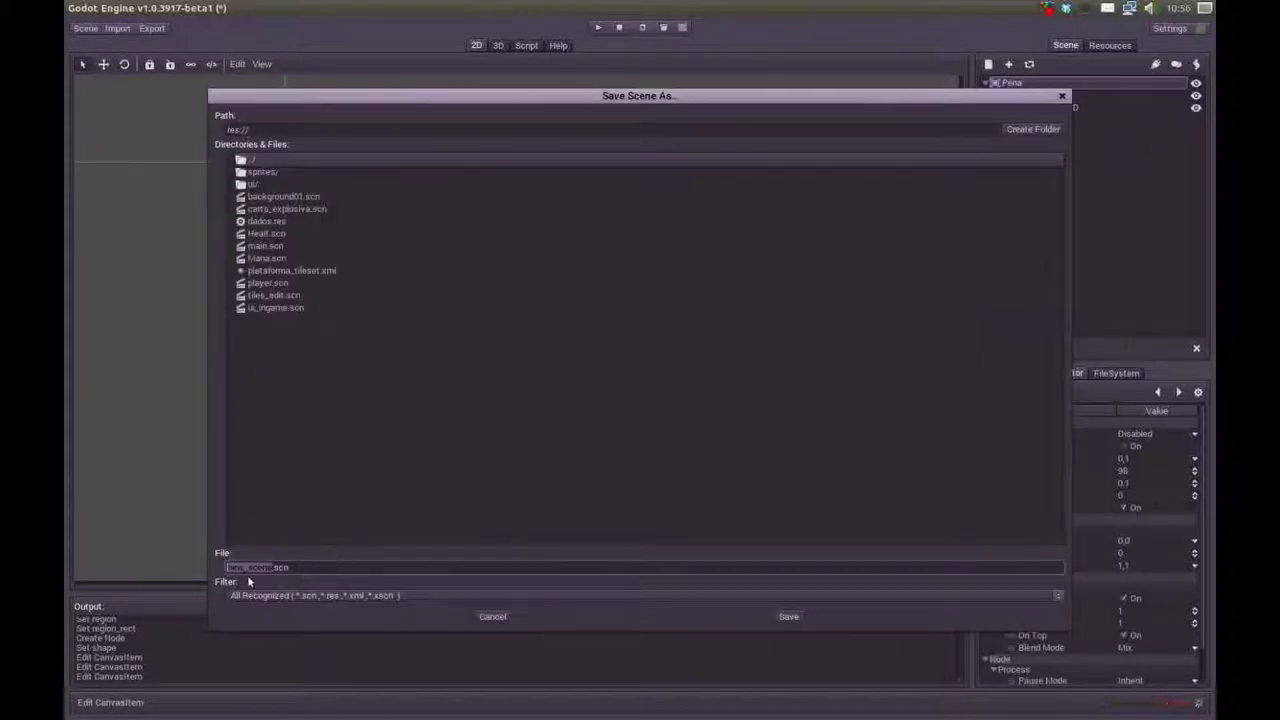
key("shift+Home")
type("Pena")
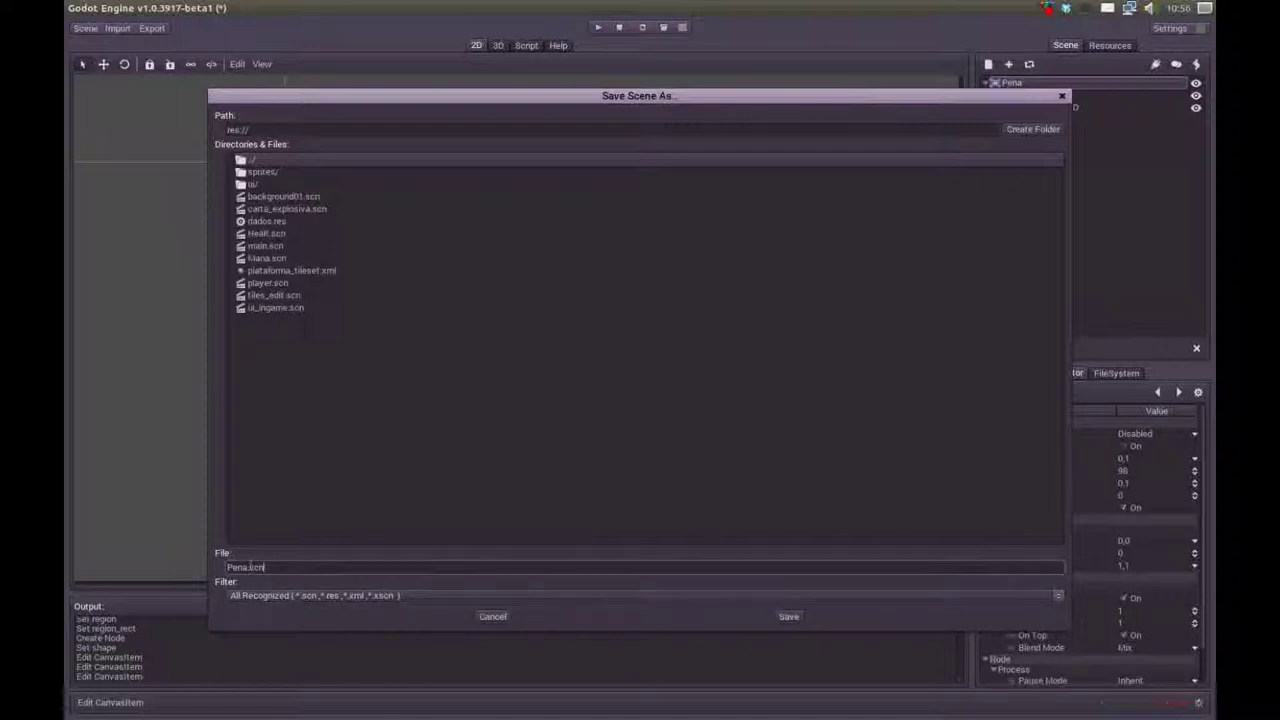
double_click(272, 567)
left_click(277, 567)
left_click(791, 616)
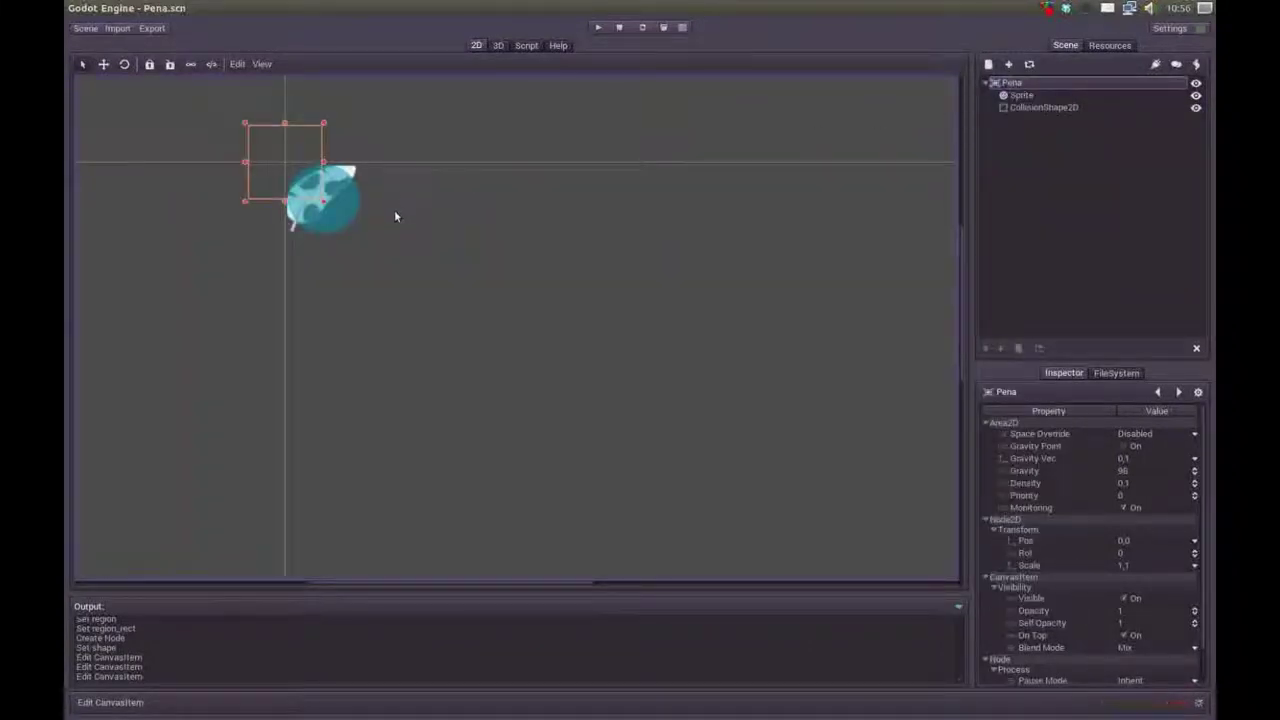
- Create a built-in GDScript extending Area2D for the Pena node
middle_click_drag(360, 205, 382, 215)
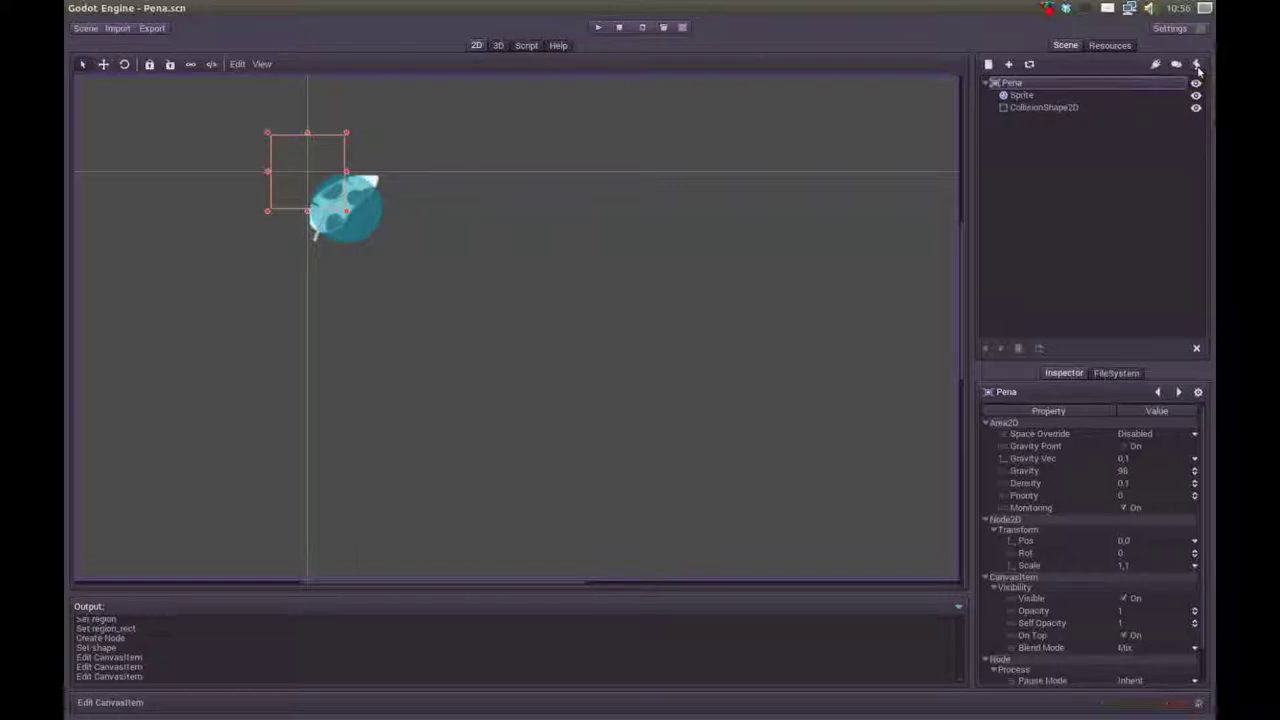
left_click(1198, 66)
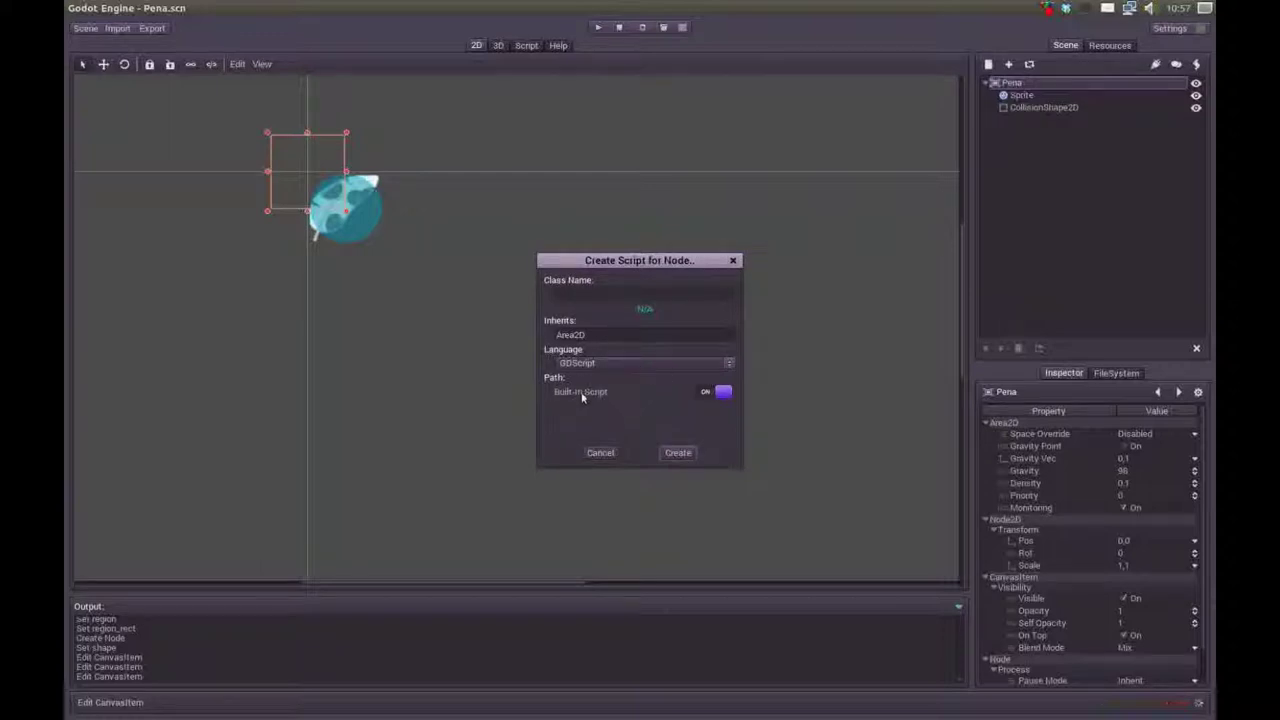
left_click(678, 453)
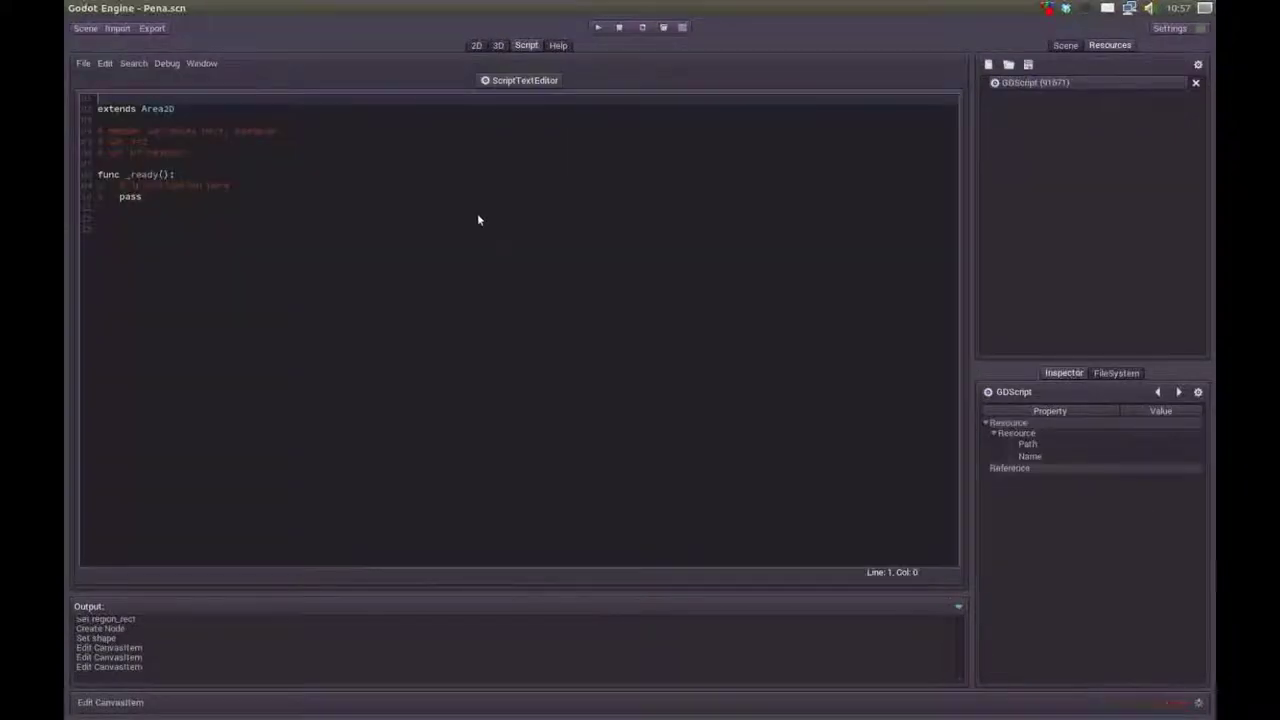
- Save the new Area2D script from the script editor's File menu
left_click_drag(176, 110, 94, 110)
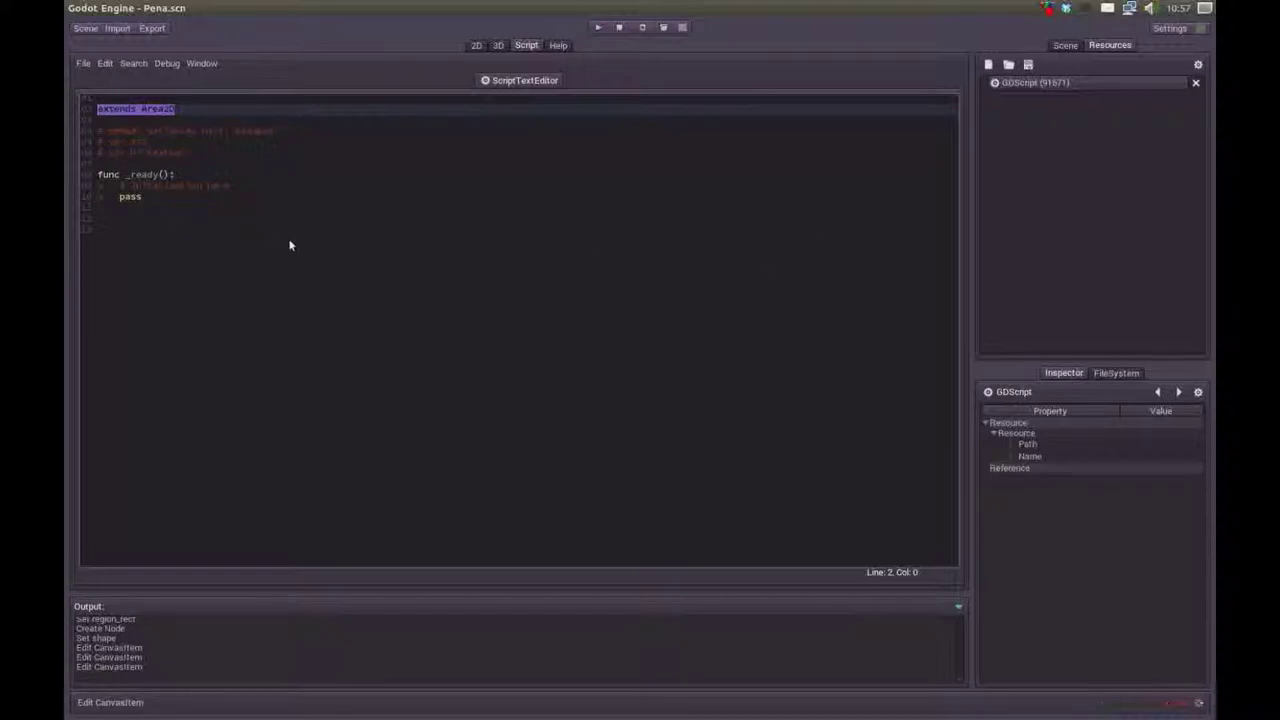
left_click(83, 65)
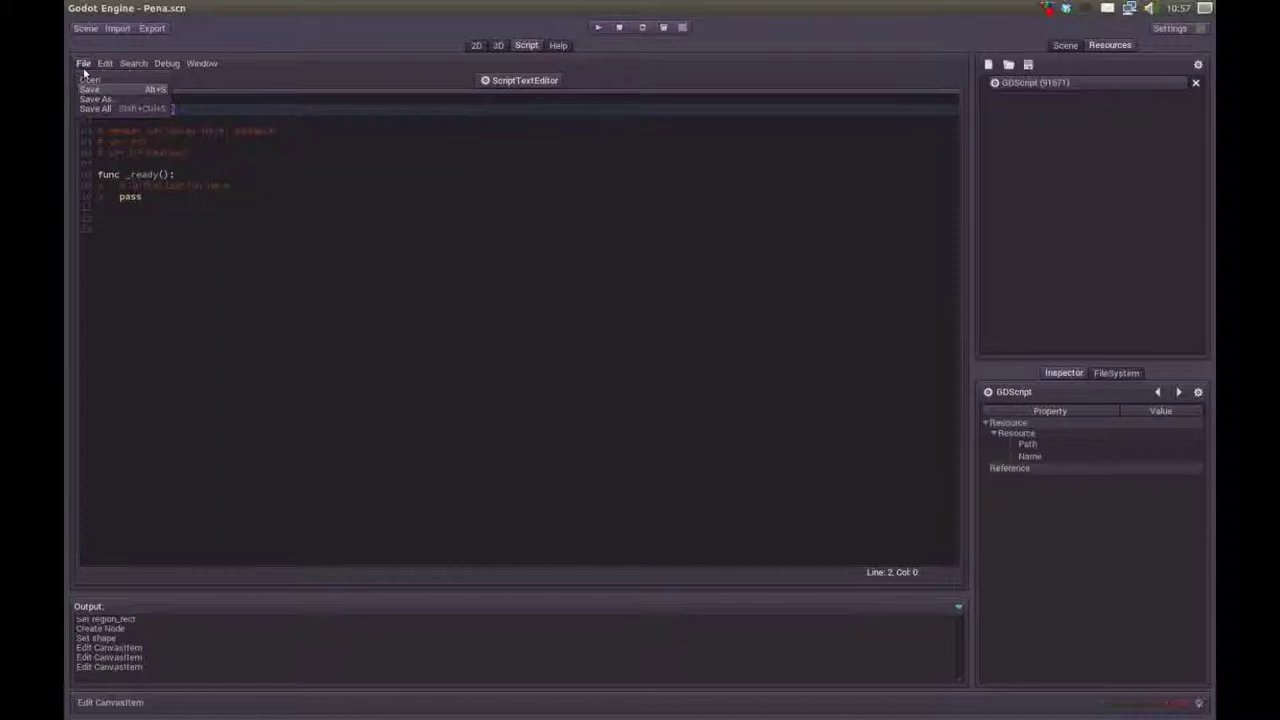
left_click(89, 90)
left_click(240, 280)
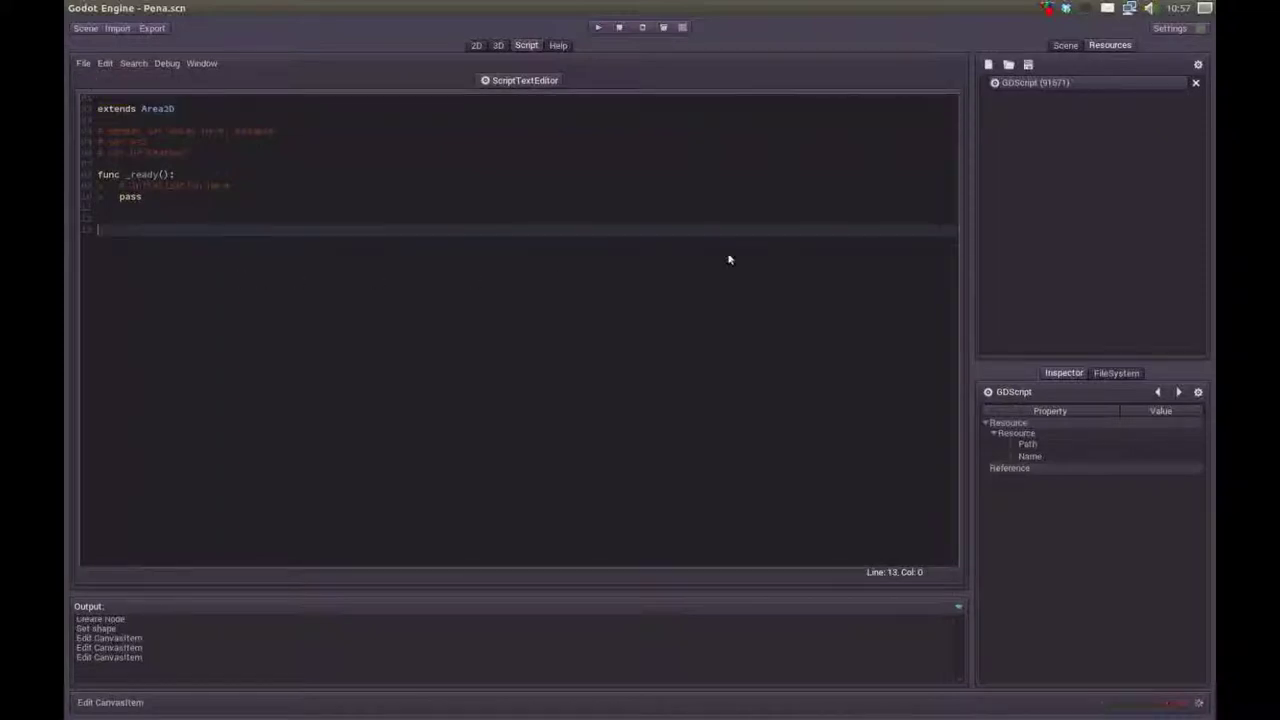
left_click(1066, 45)
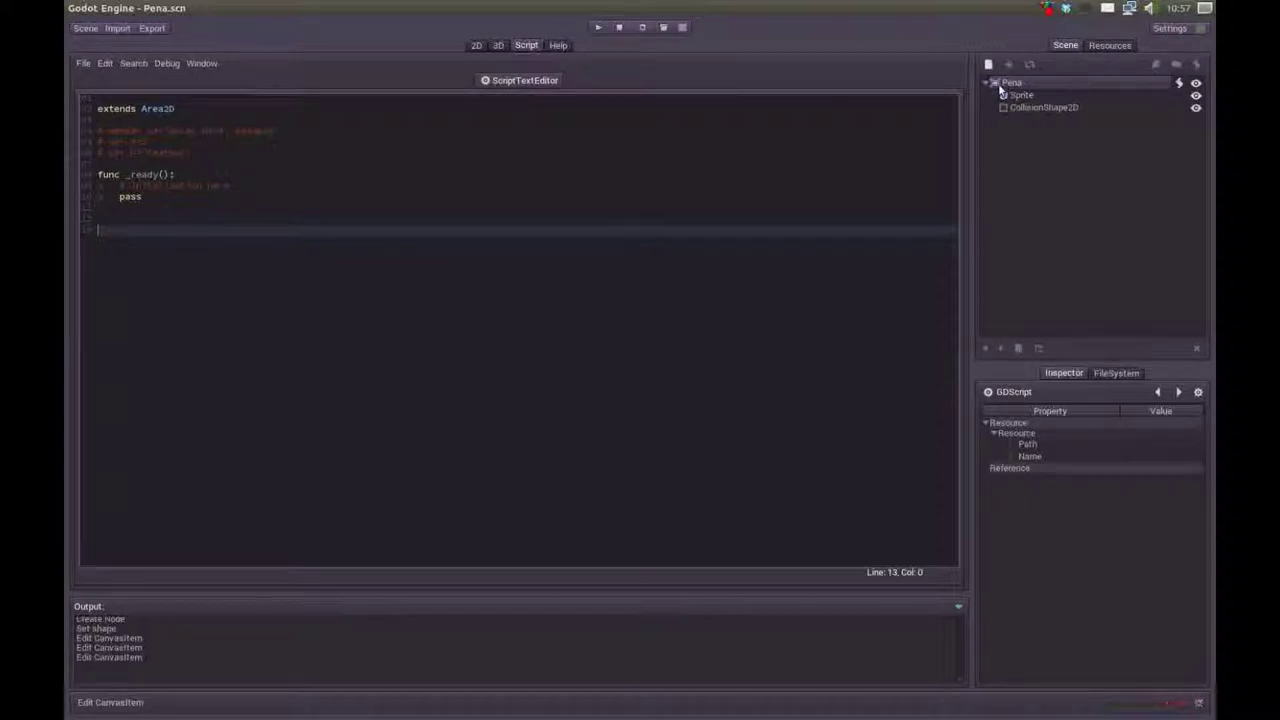
- Select the Pena node's body_enter signal in its Connections list
left_click(1003, 84)
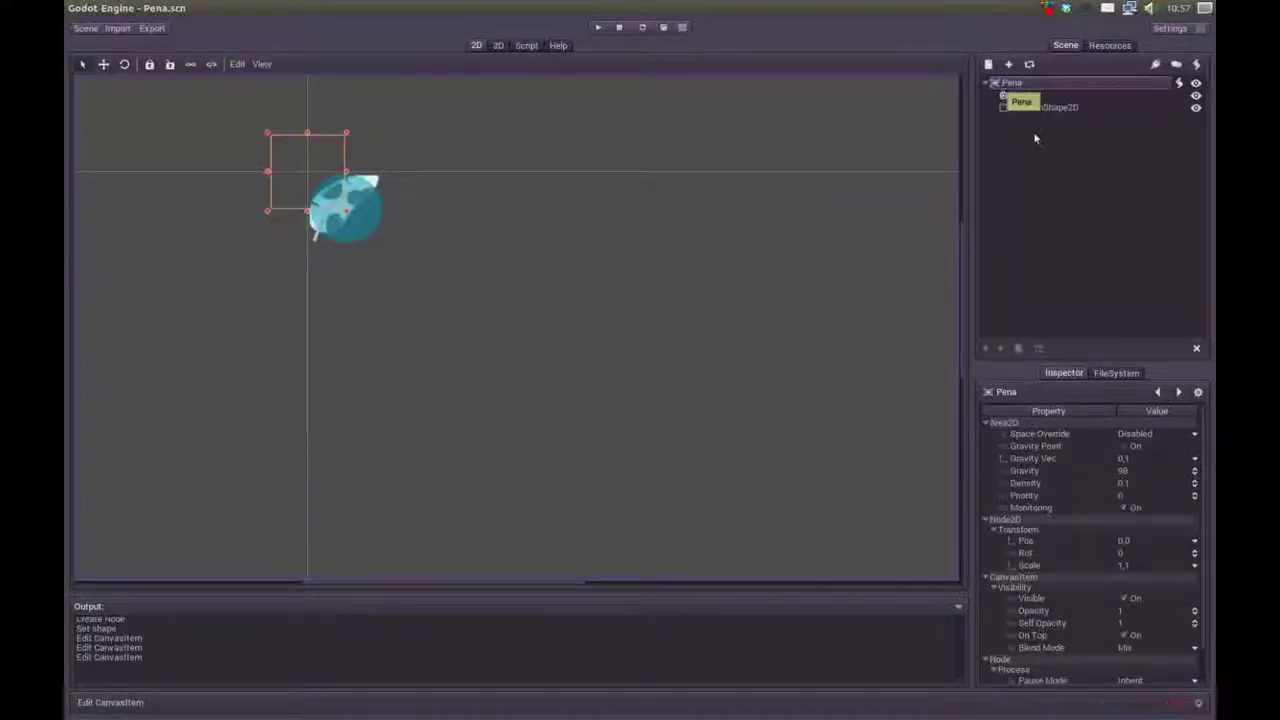
left_click(1157, 65)
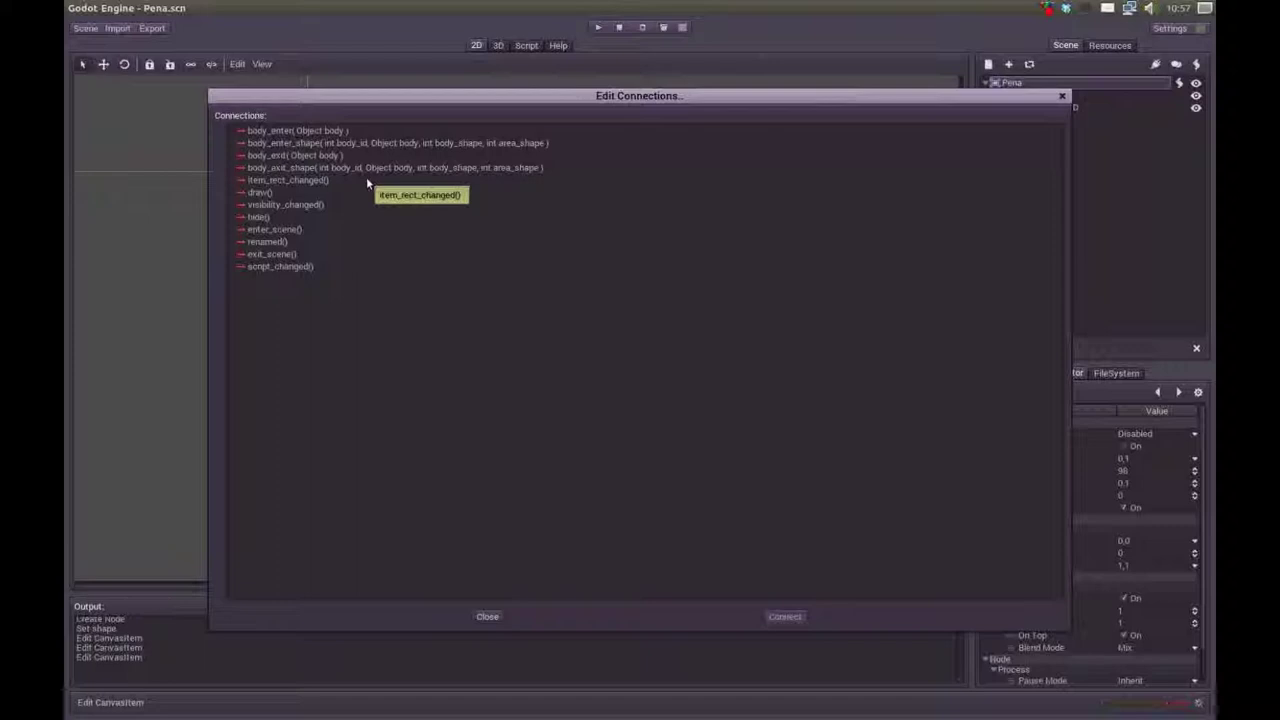
left_click(280, 134)
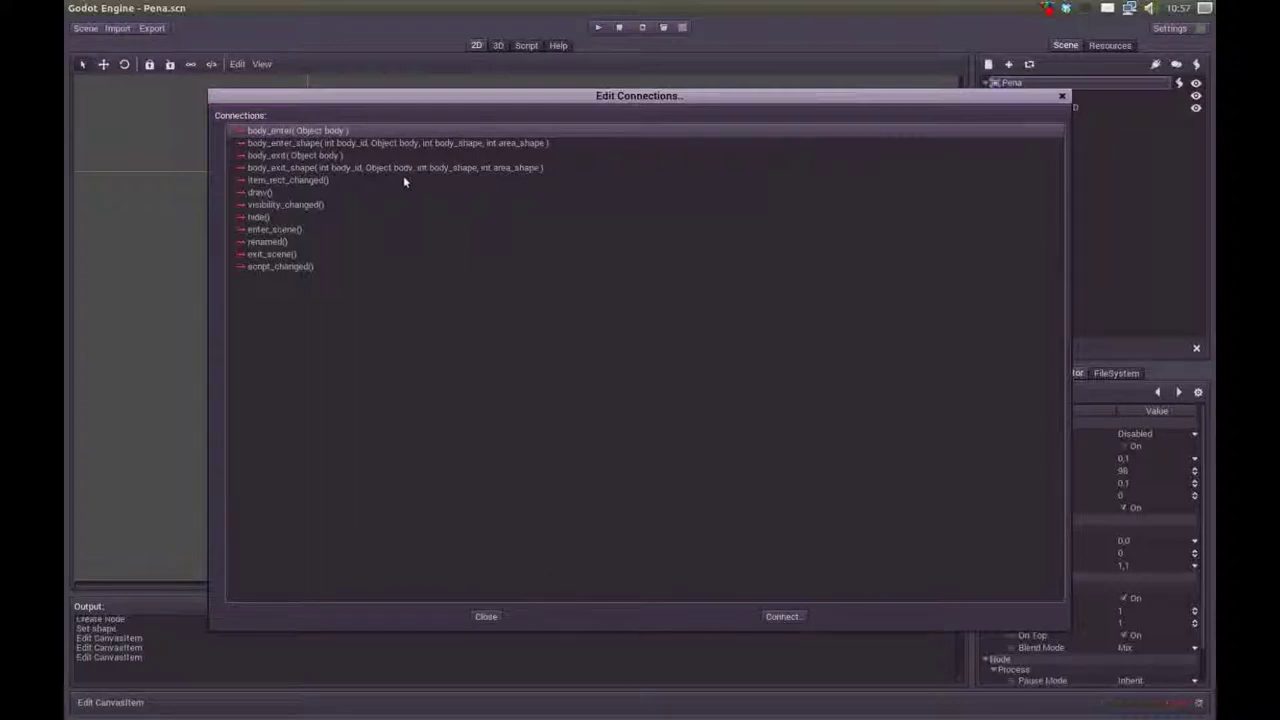
left_click_drag(320, 103, 328, 117)
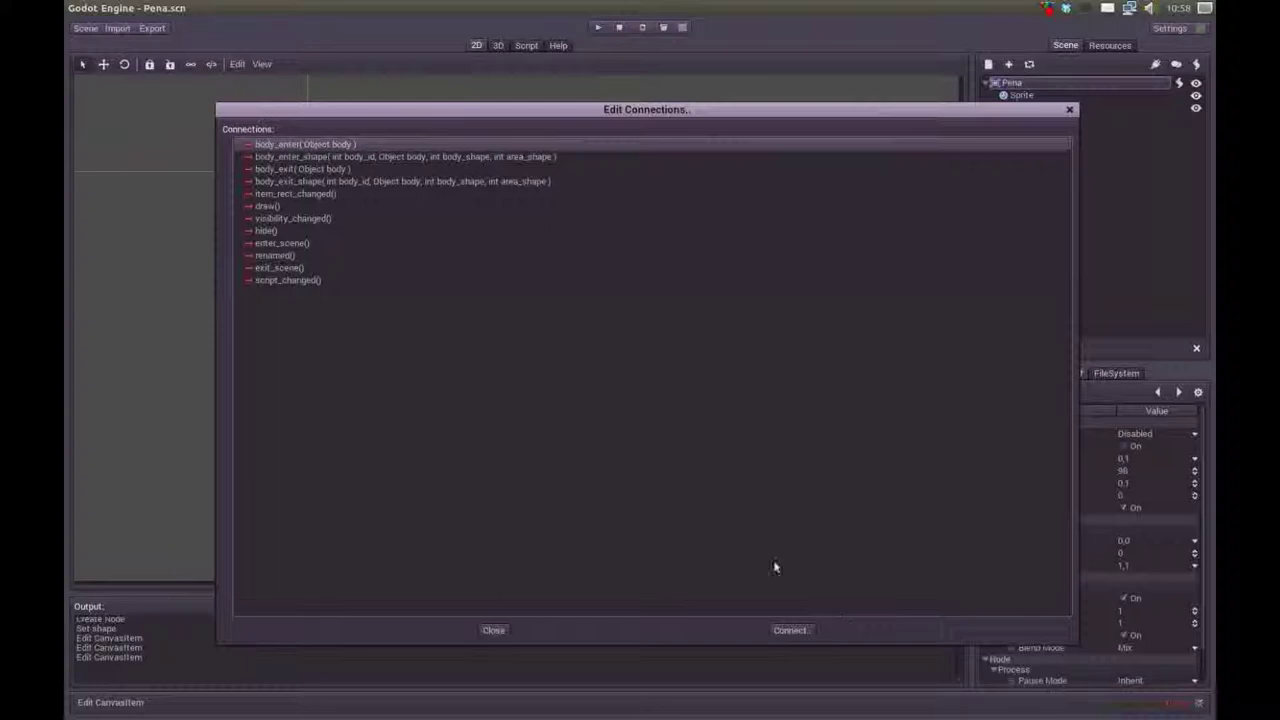
- Connect body_enter to a new script method named _on_body_enter
left_click(790, 632)
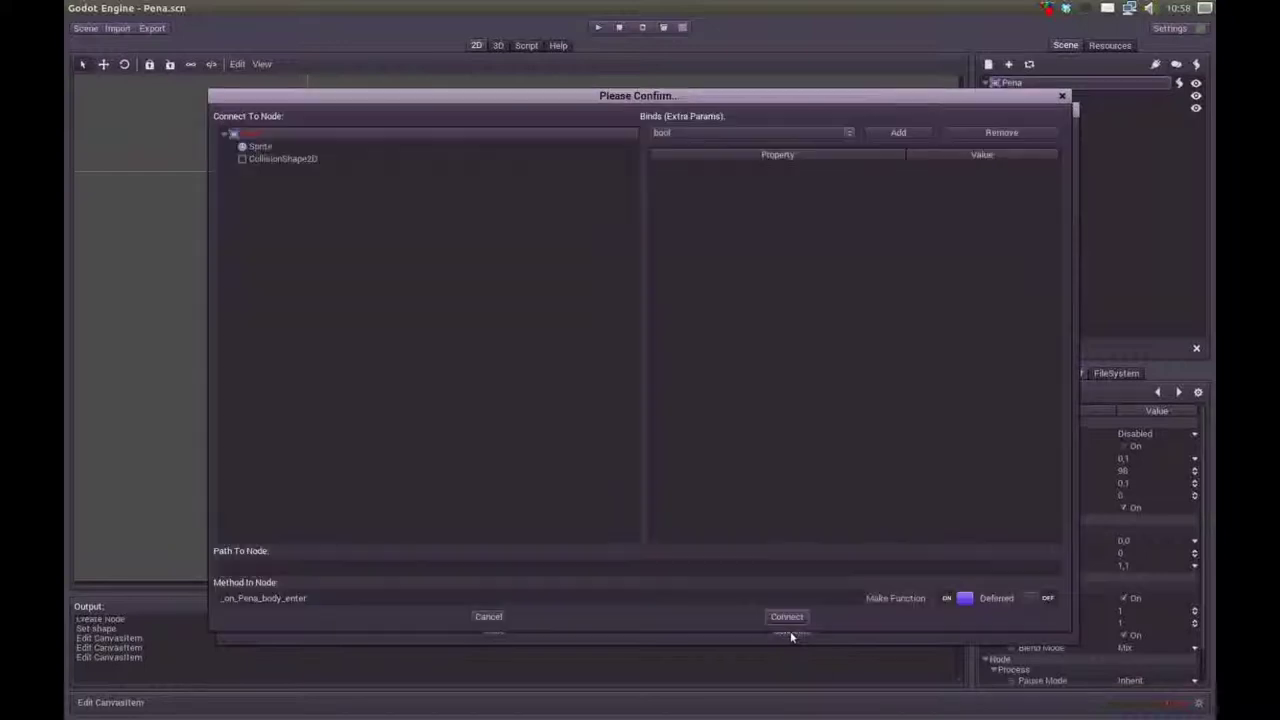
left_click(250, 145)
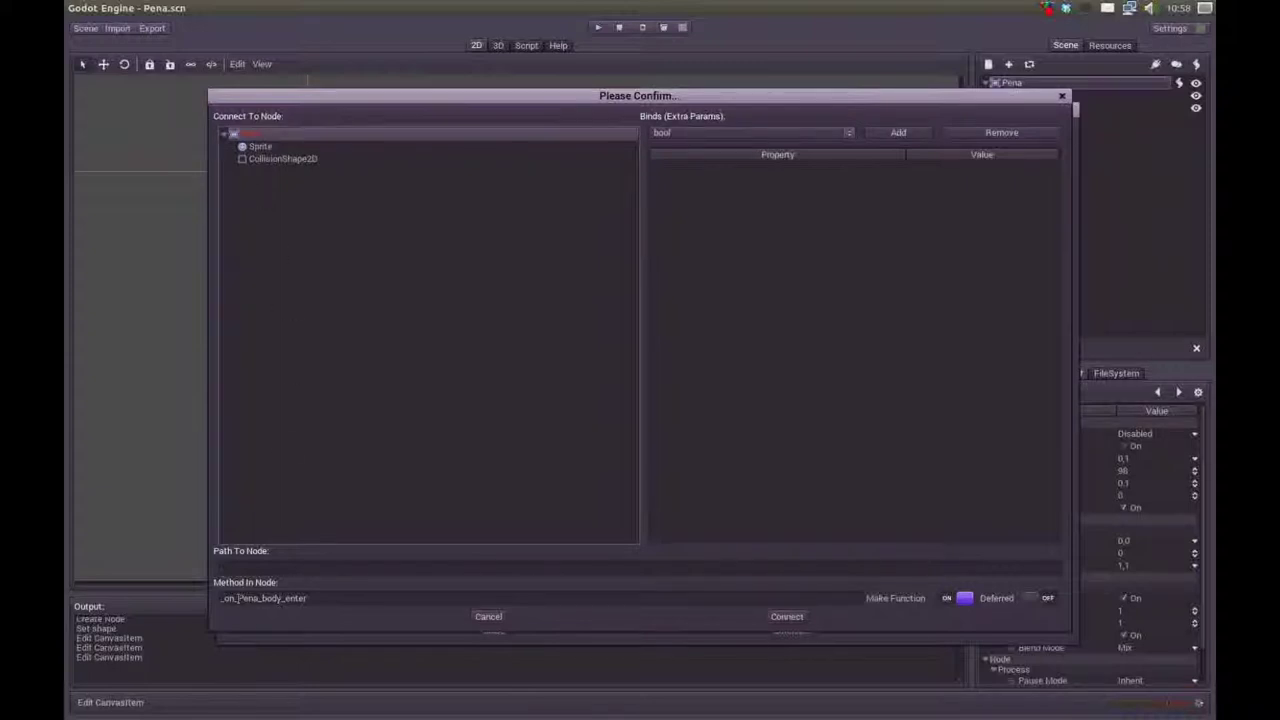
left_click_drag(237, 598, 260, 598)
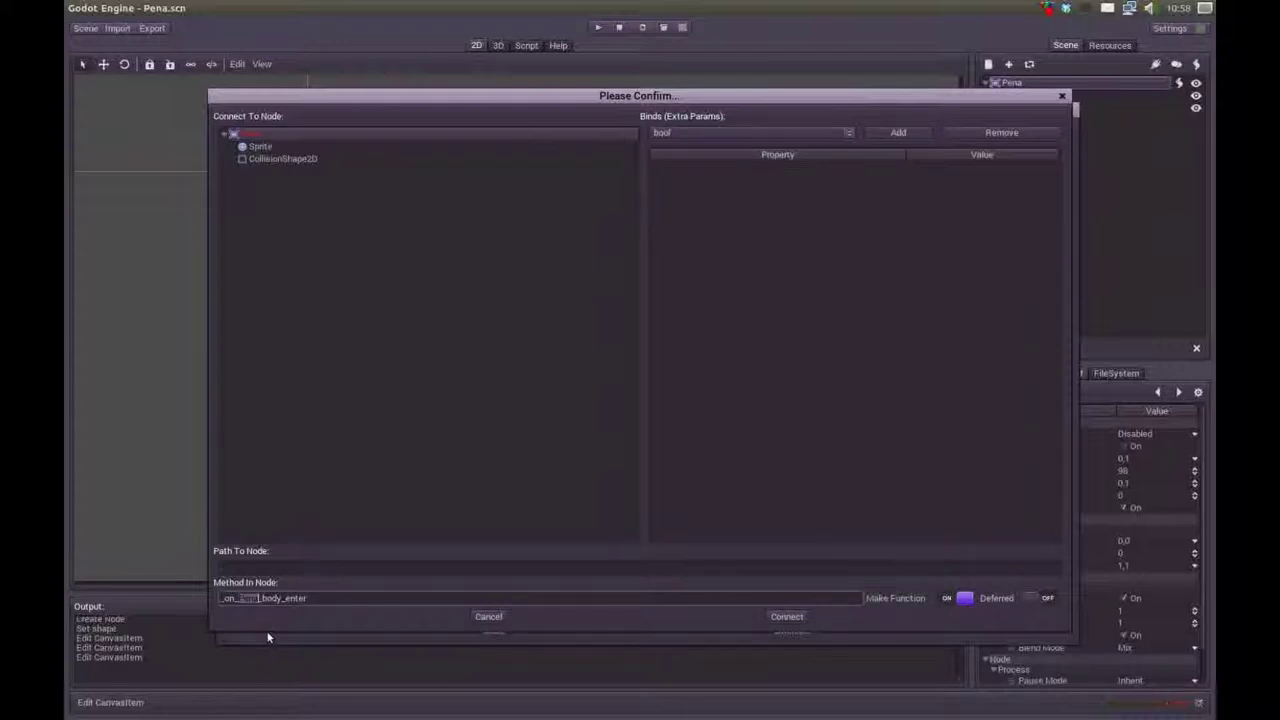
key("BackSpace")
type("y")
key("End")
left_click(785, 617)
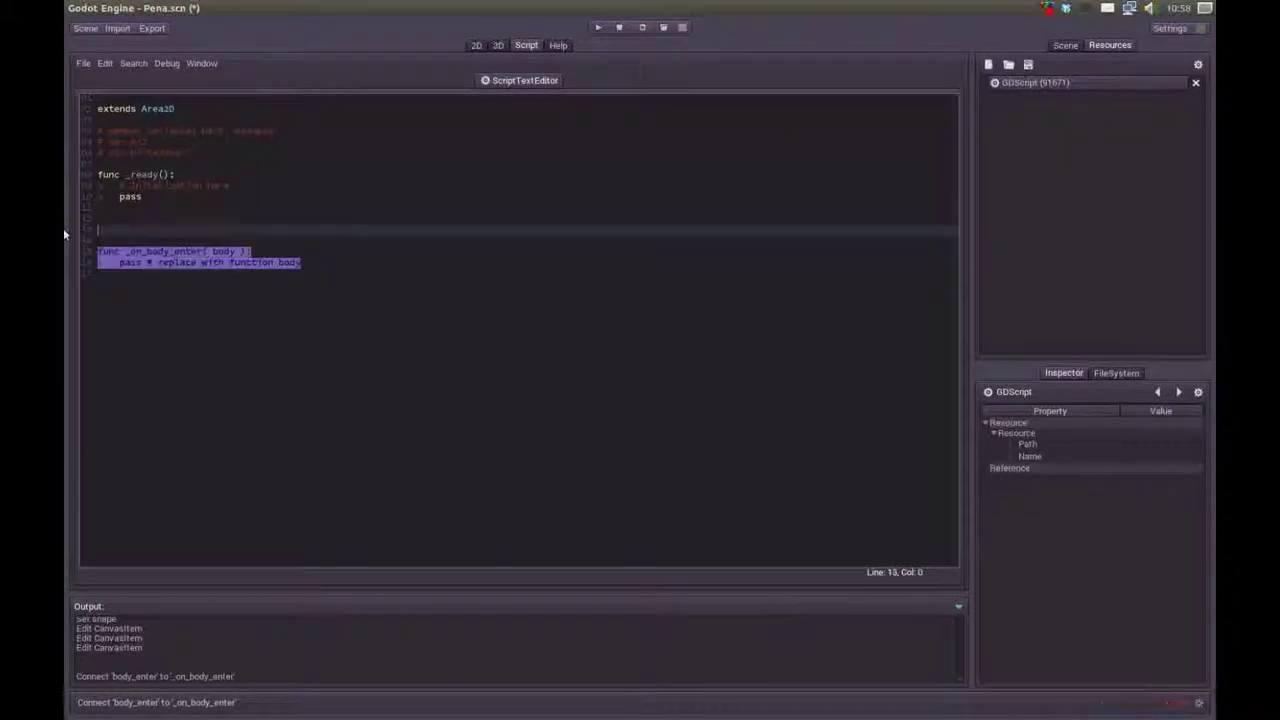
- Open the Healt.gd script in the script editor
left_click(274, 342)
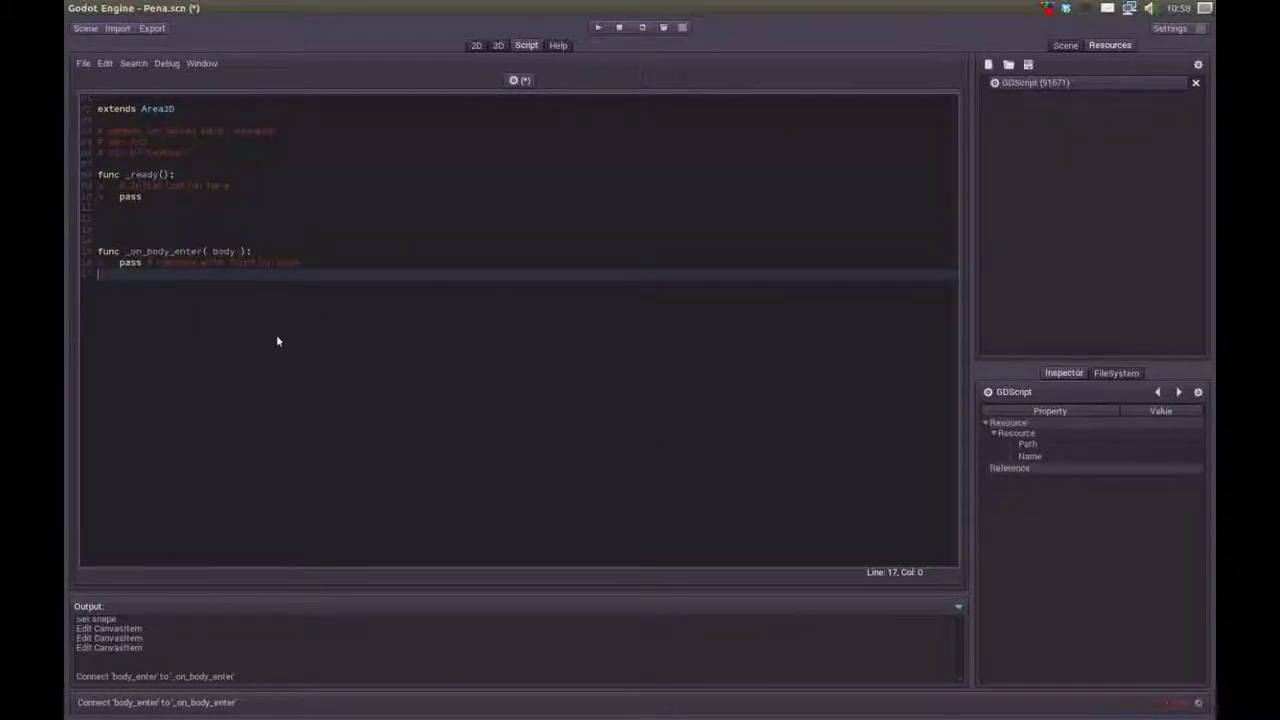
left_click(85, 63)
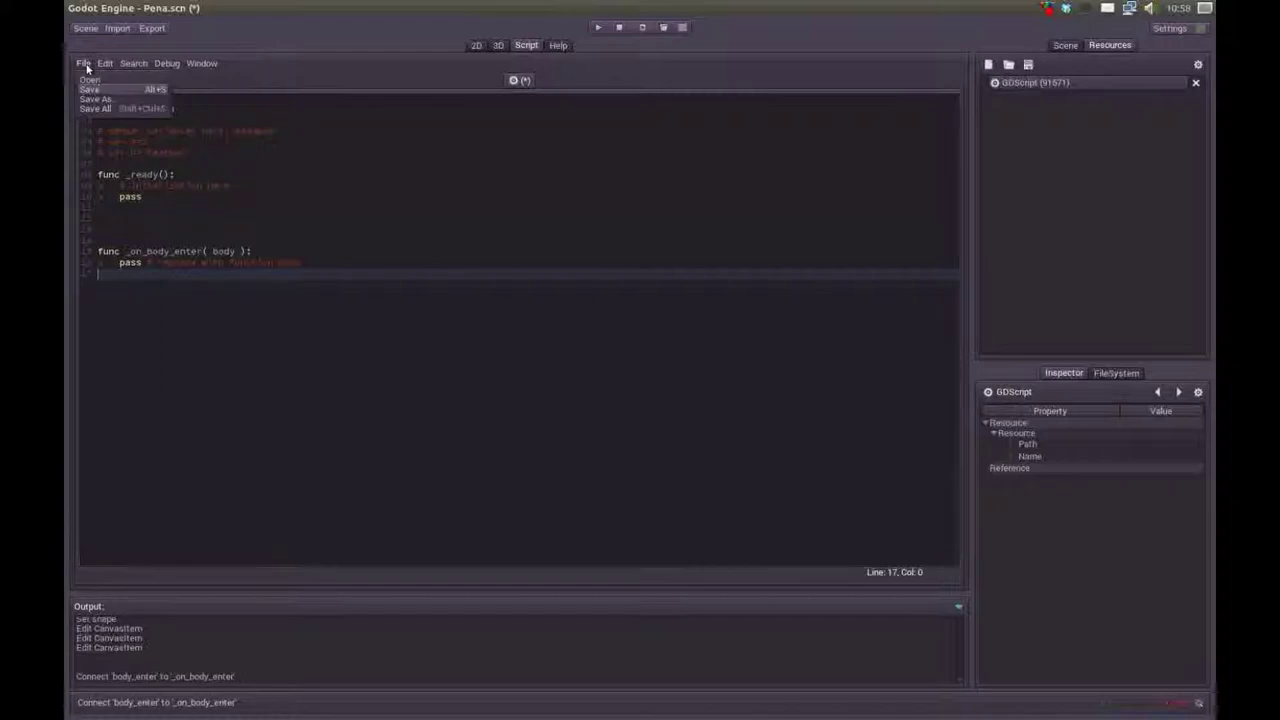
left_click(96, 79)
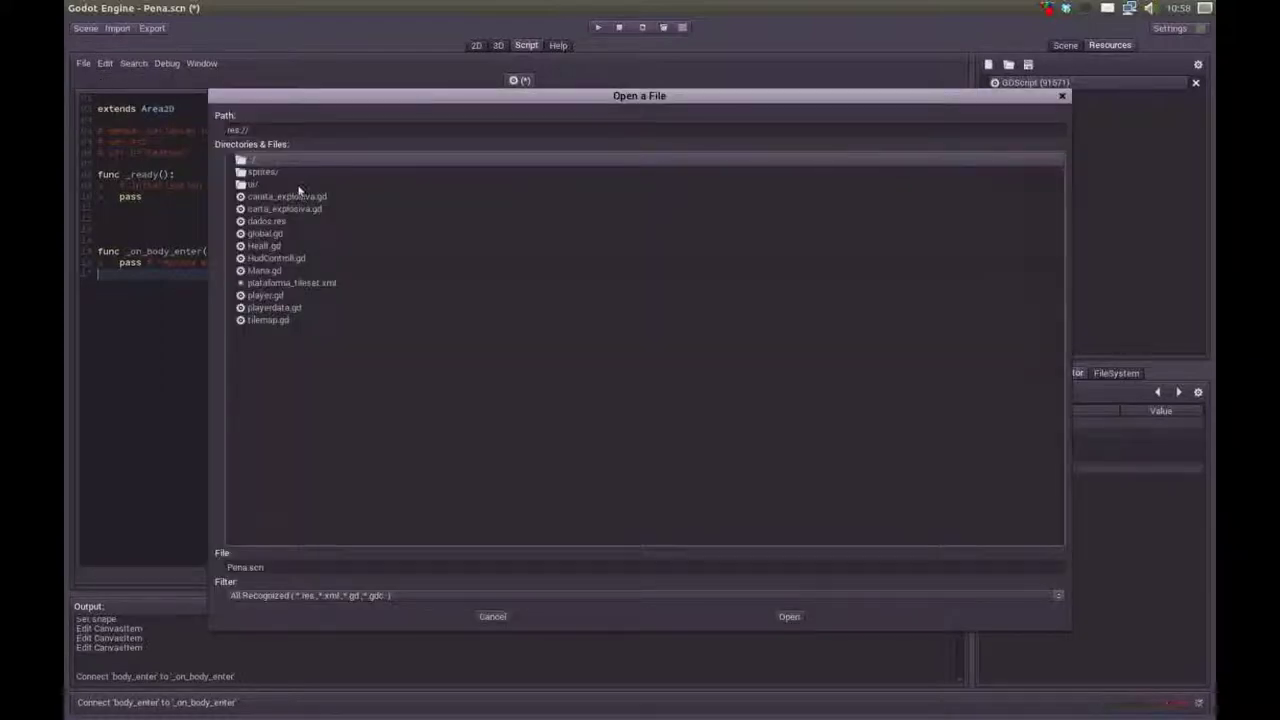
double_click(262, 251)
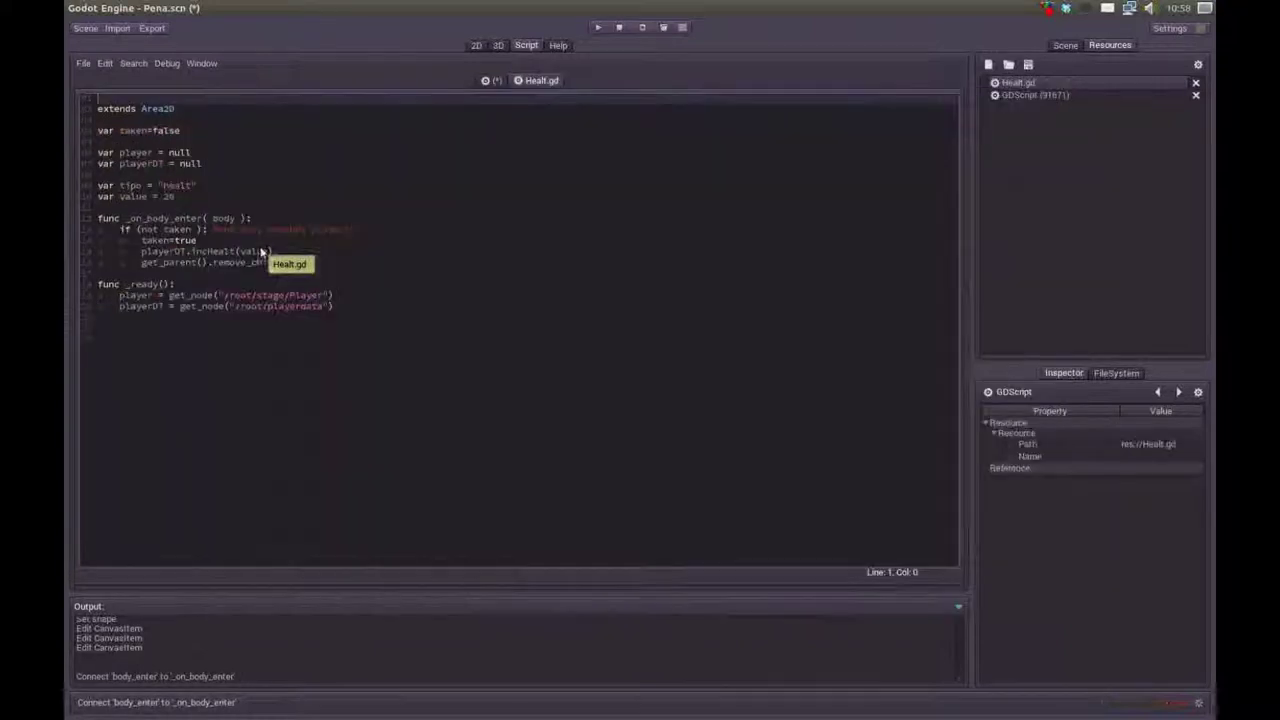
left_click(473, 378)
- Copy Healt.gd's code, then select the template code in Pena's unsaved script
left_click_drag(363, 310, 63, 130)
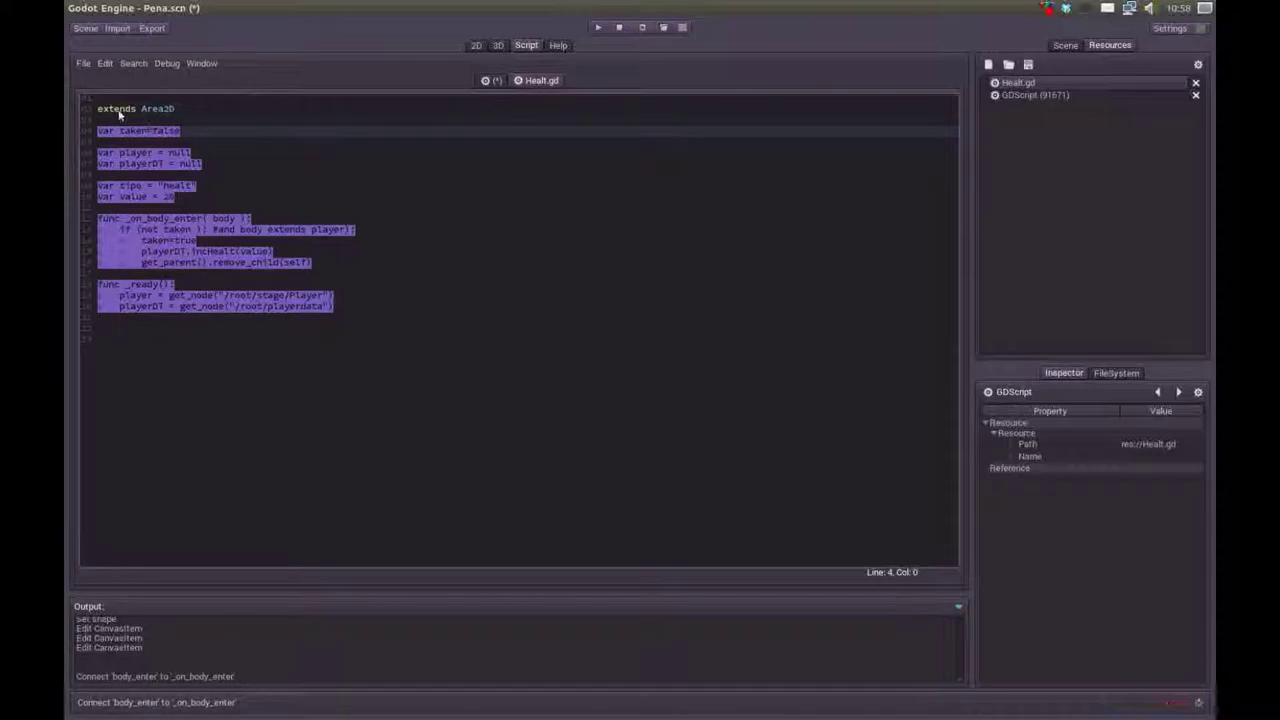
left_click(612, 335)
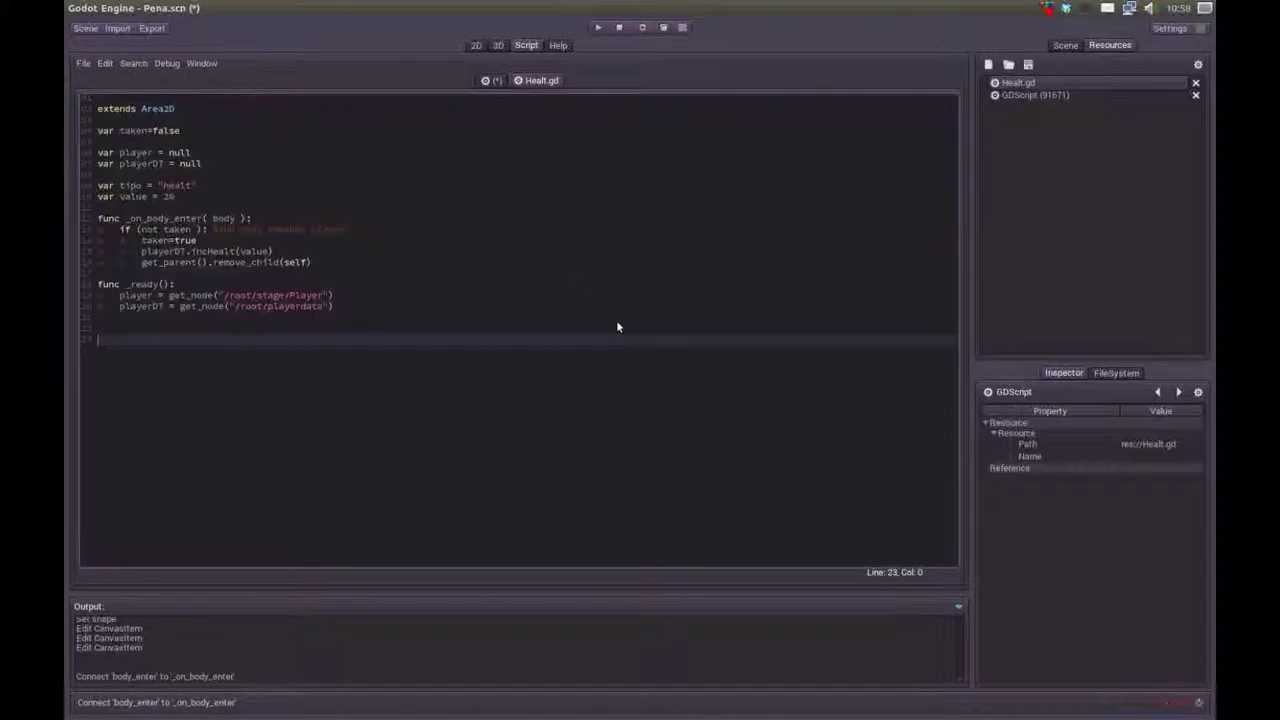
left_click(491, 81)
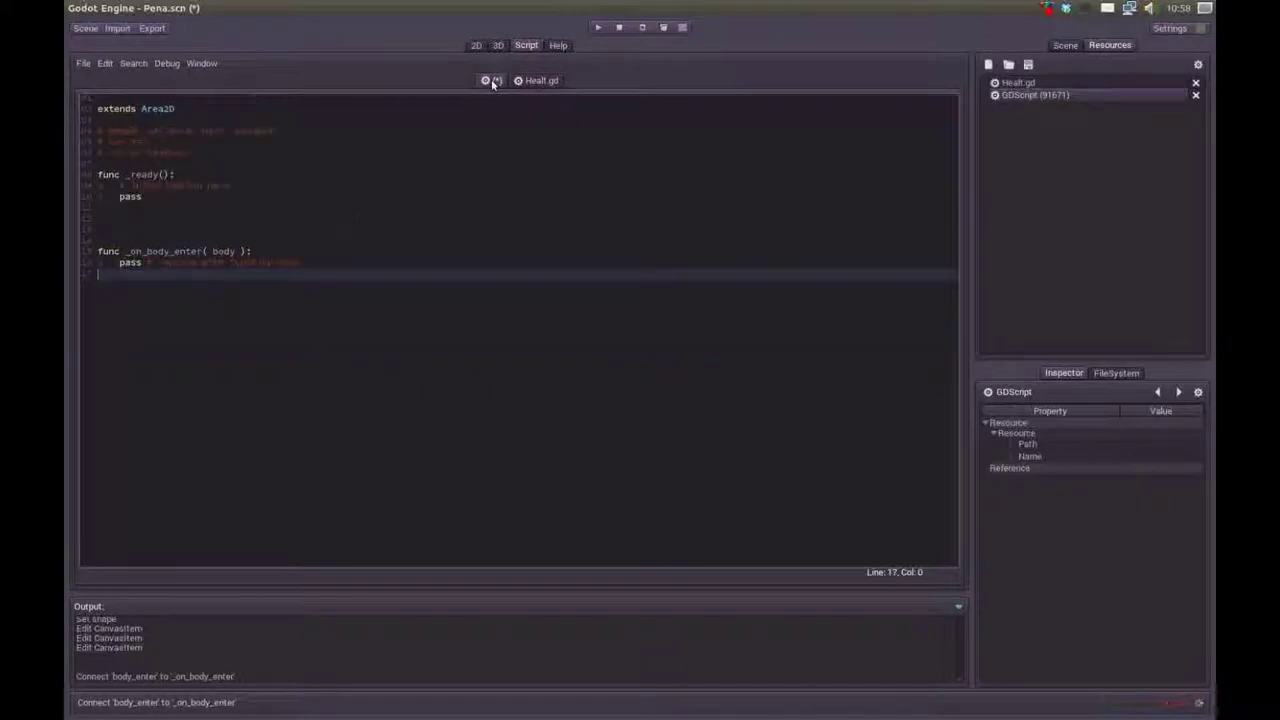
left_click_drag(220, 296, 69, 133)
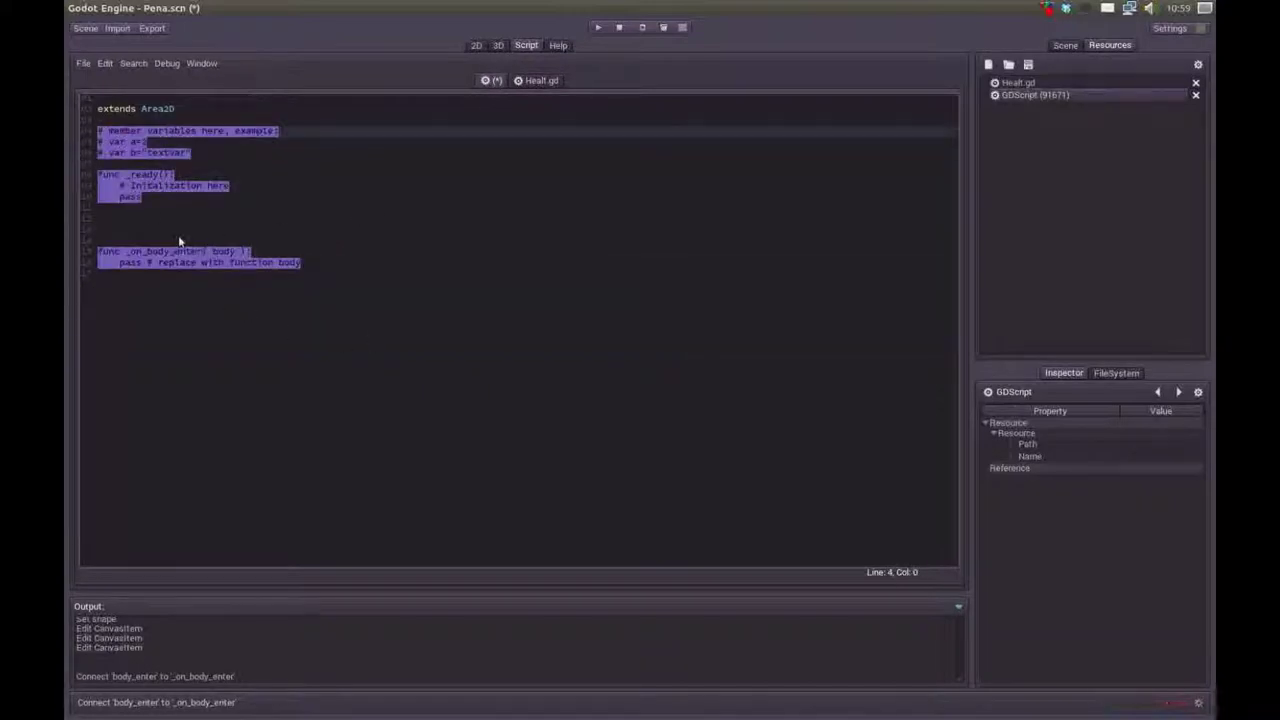
- Paste the Healt.gd code over the template and review its taken, player, tipo and value variables
key("ctrl+v")
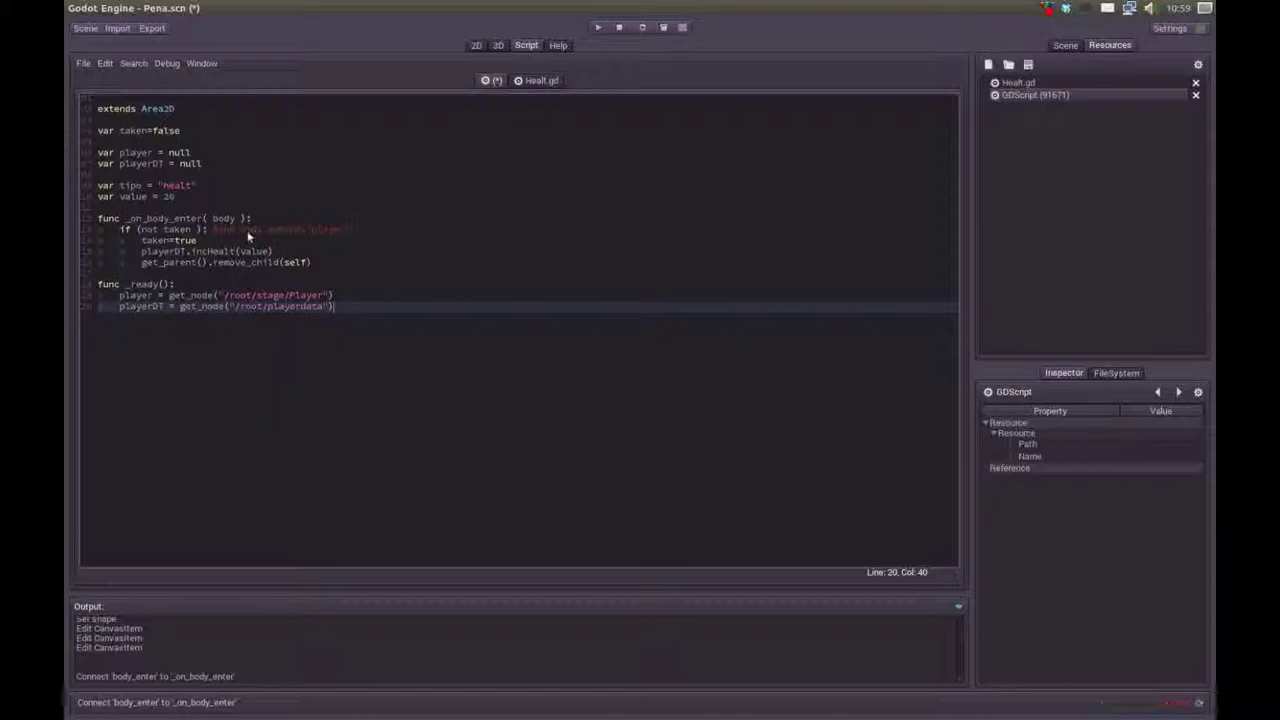
left_click(124, 131)
left_click(160, 150)
double_click(165, 131)
left_click(197, 174)
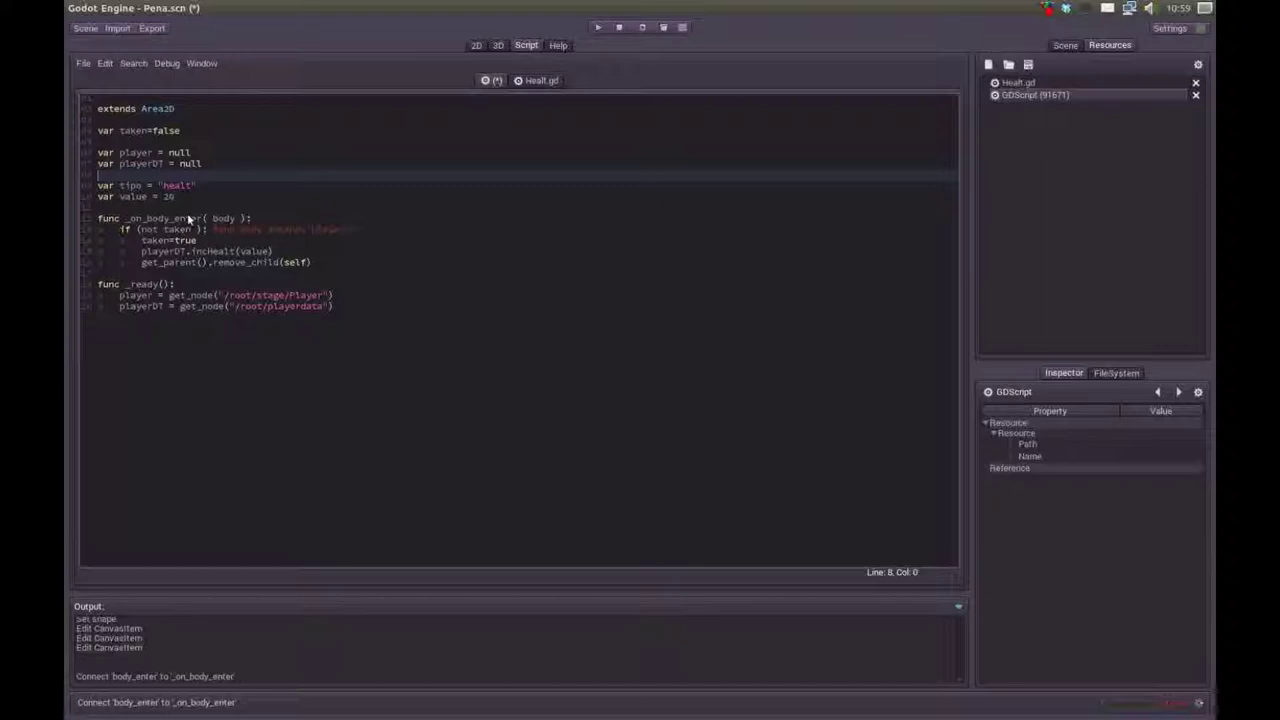
left_click(175, 189)
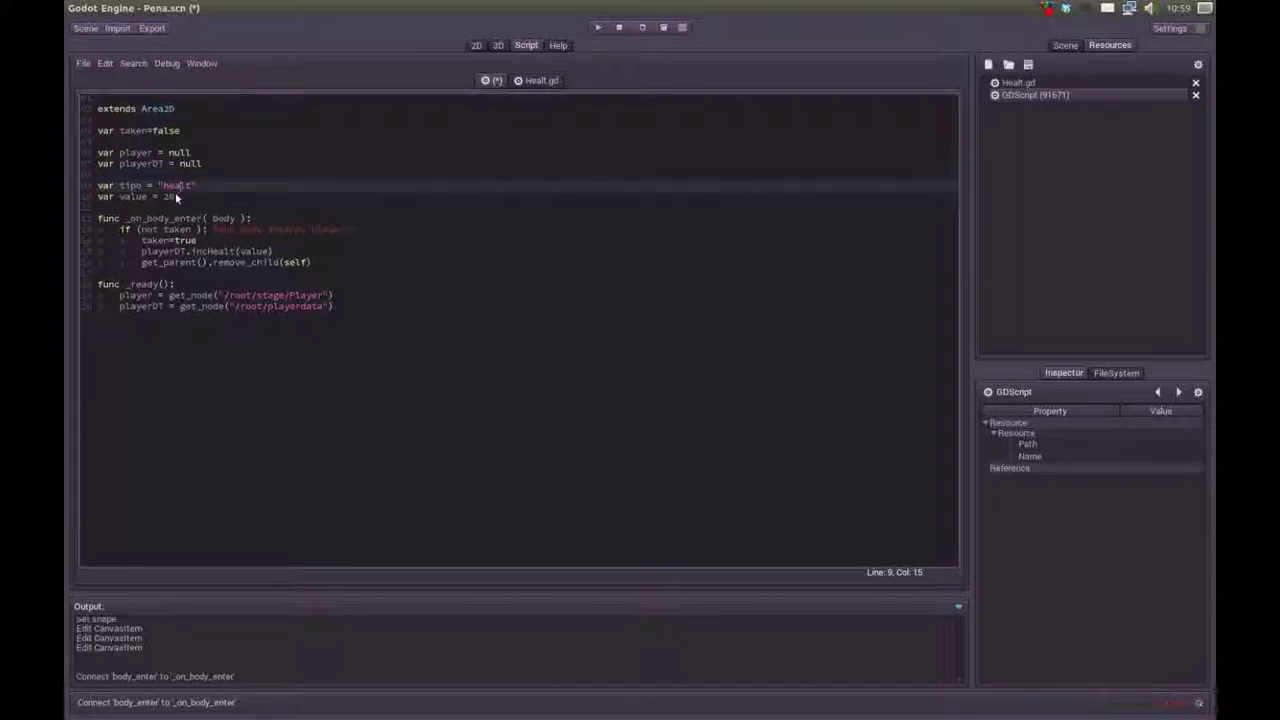
left_click_drag(98, 152, 200, 163)
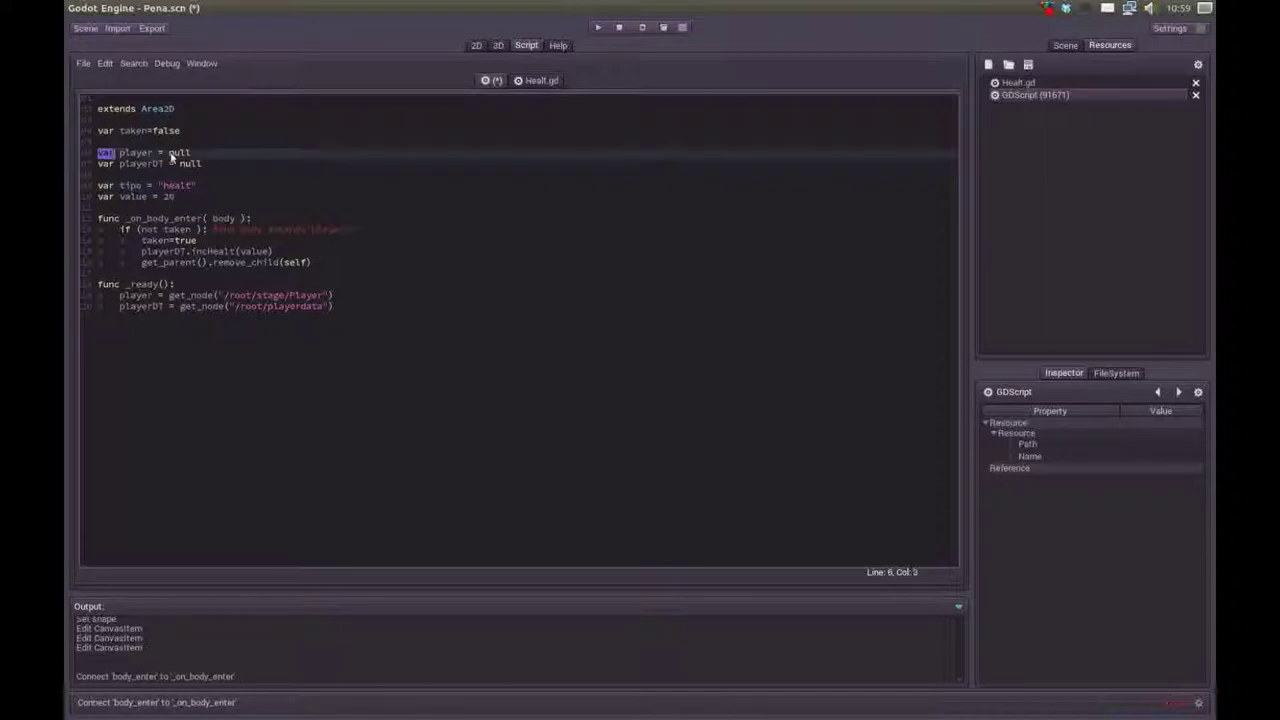
left_click(200, 207)
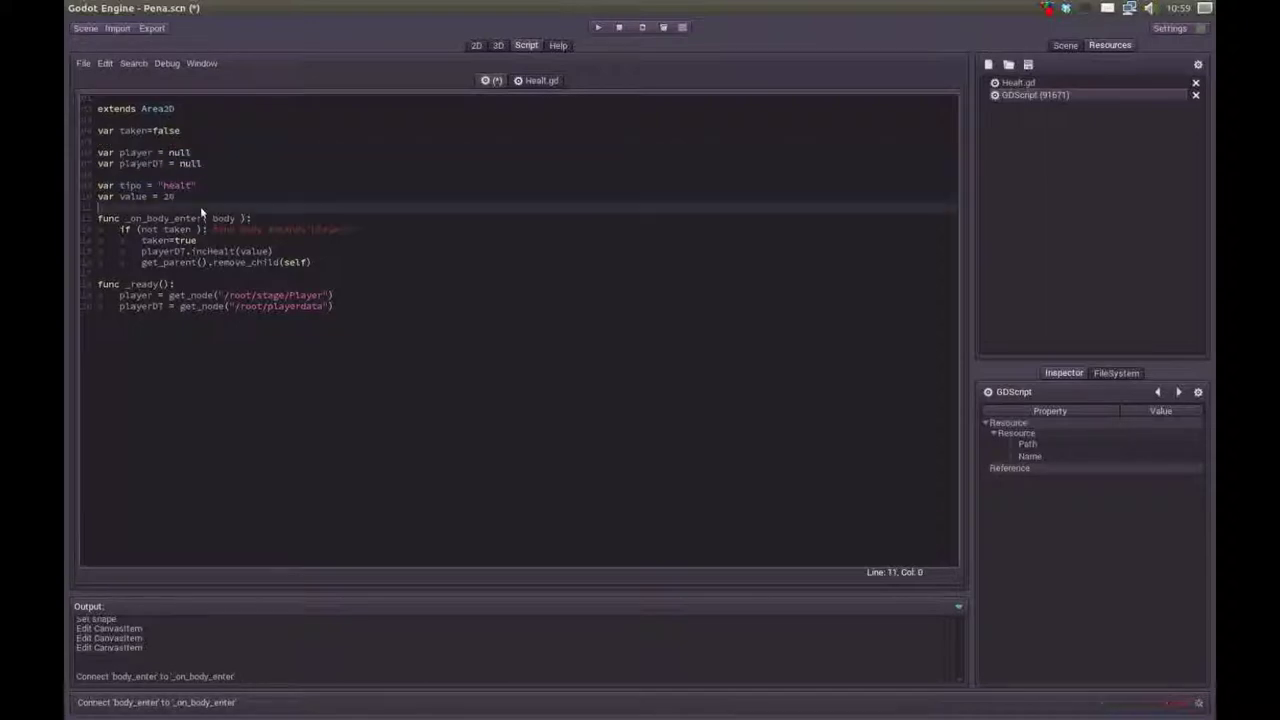
double_click(125, 154)
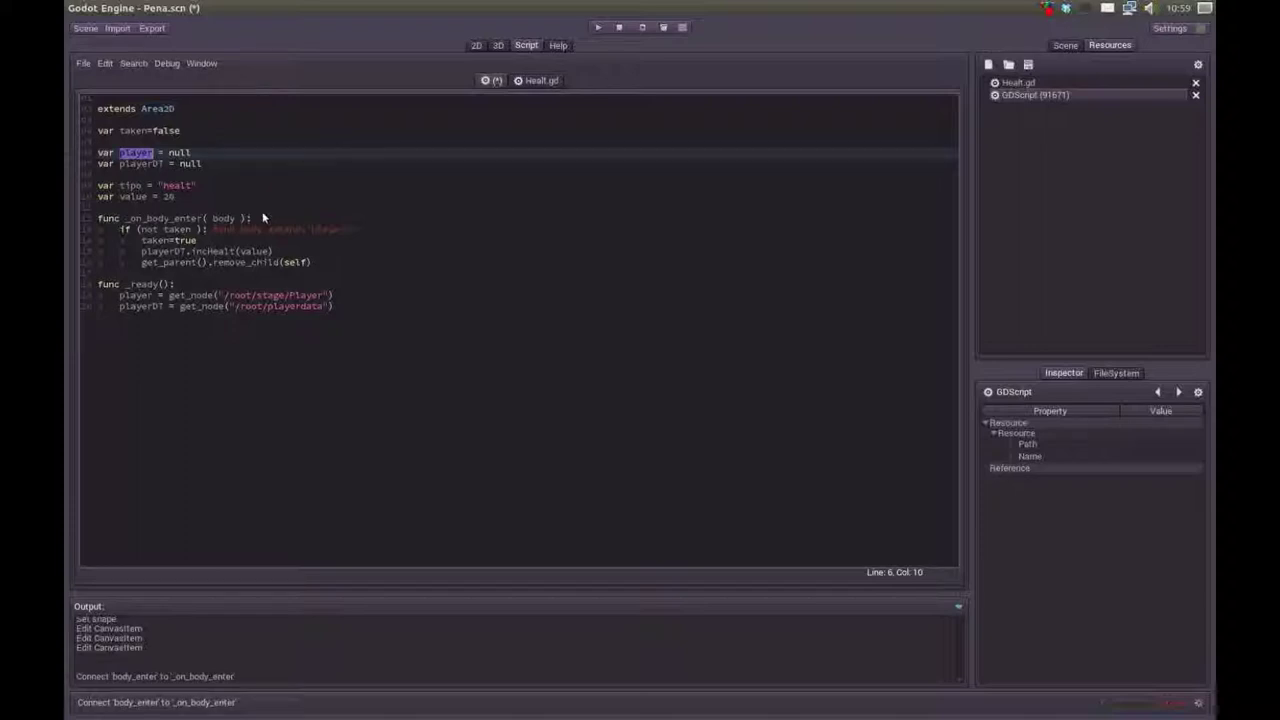
- Replace "healt" with "penaDeVacaSagrada" on the var tipo line
left_click(132, 189)
left_click(189, 199)
double_click(175, 187)
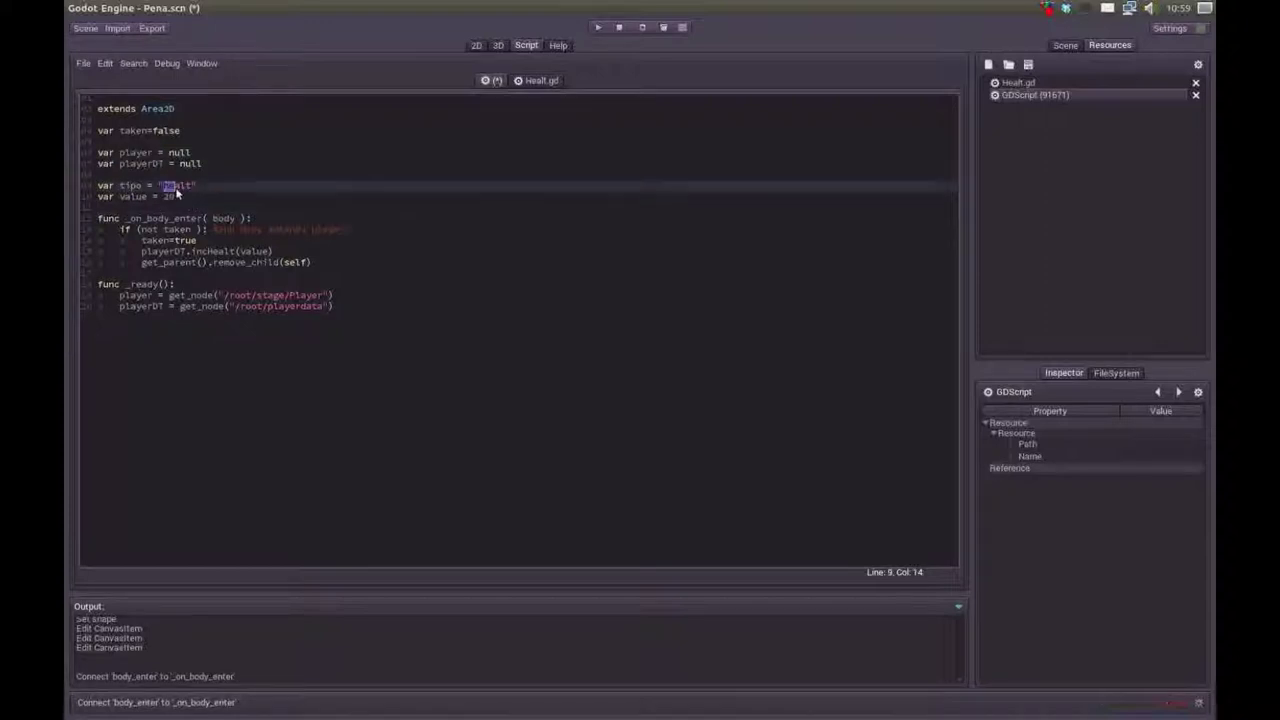
type("pnts")
type("aguad")
type("DeVaca")
key("Delete")
type("S")
key("Down")
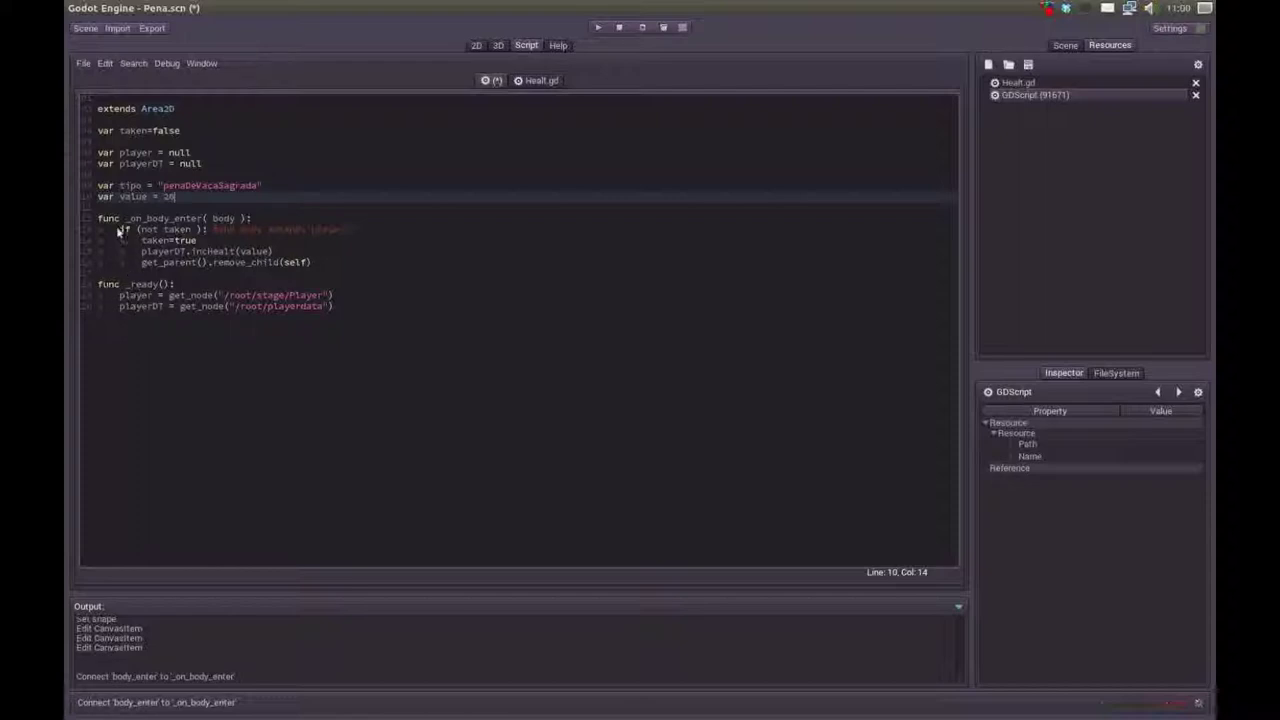
left_click_drag(99, 219, 203, 222)
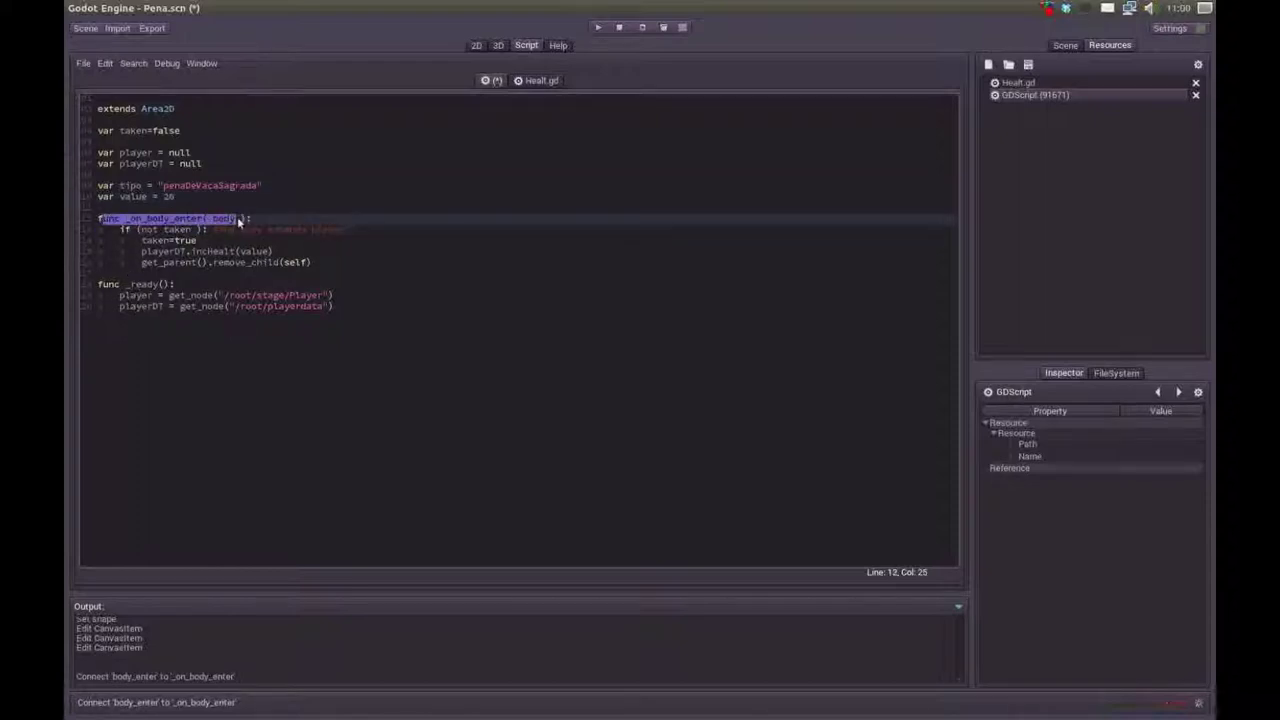
left_click(247, 251)
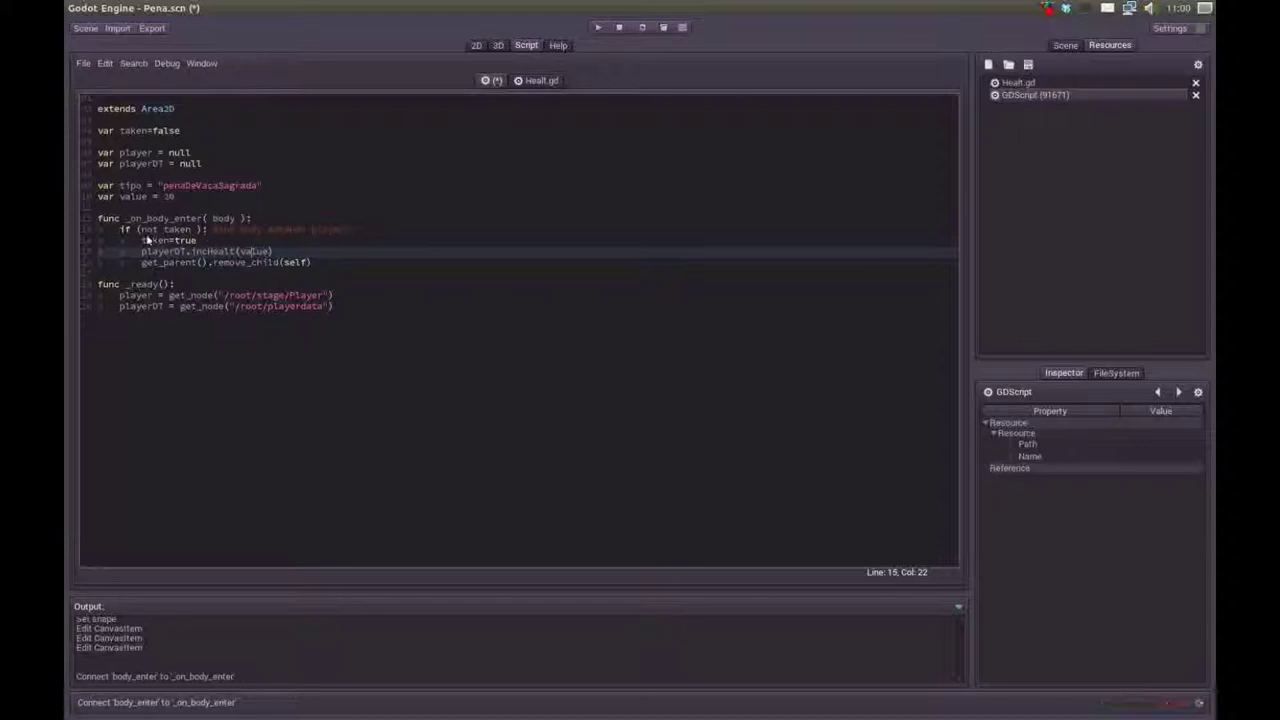
left_click_drag(119, 230, 202, 232)
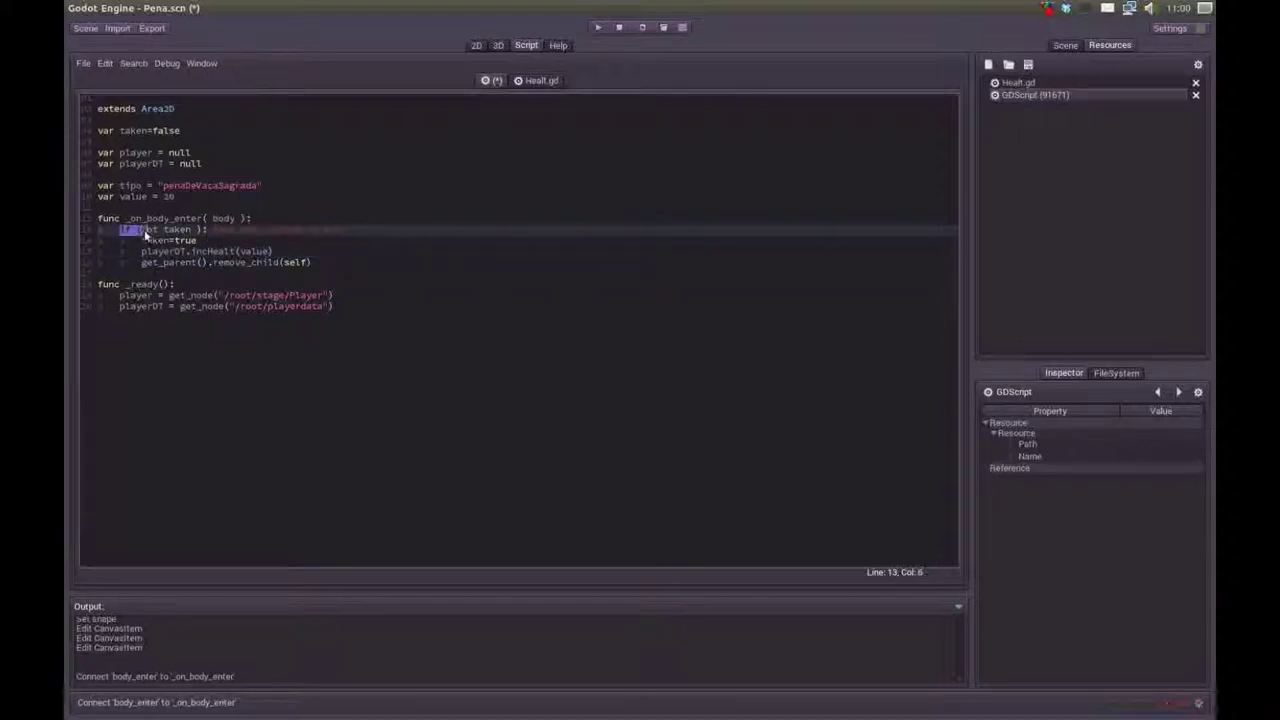
left_click(207, 262)
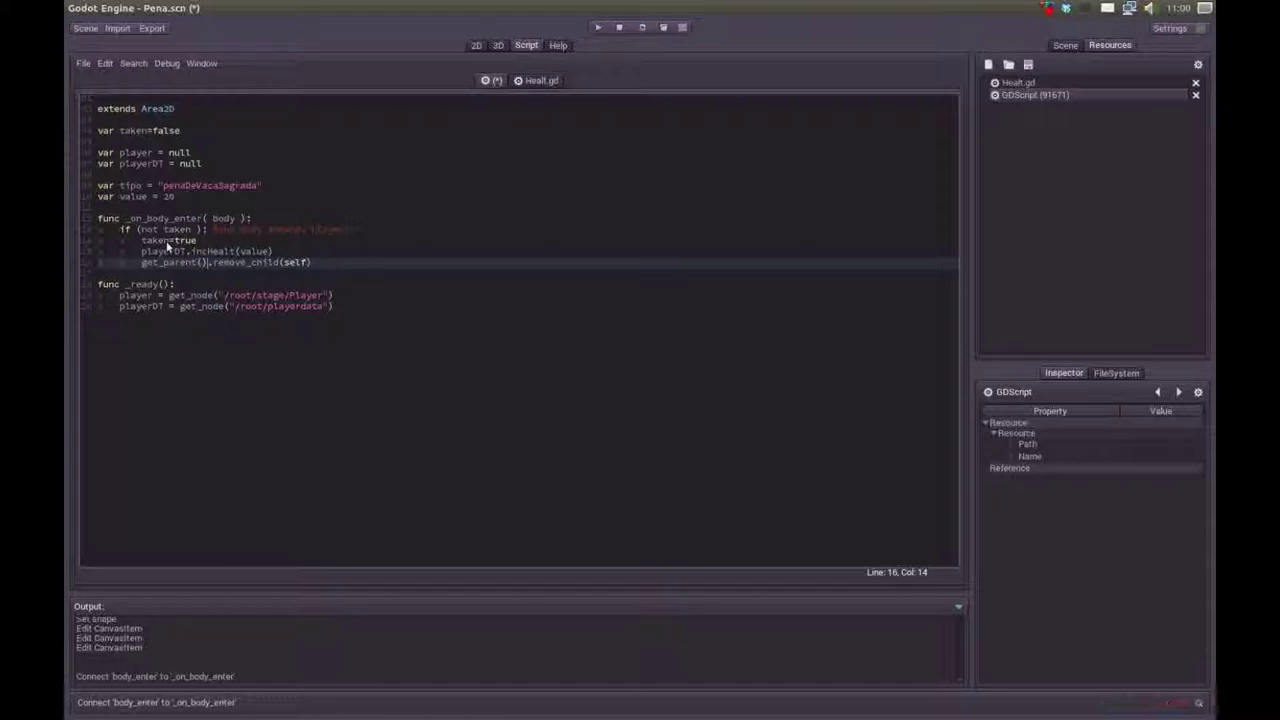
mouse_move(98, 131)
left_mouse_down()
mouse_move(198, 161)
mouse_move(191, 142)
left_mouse_up()
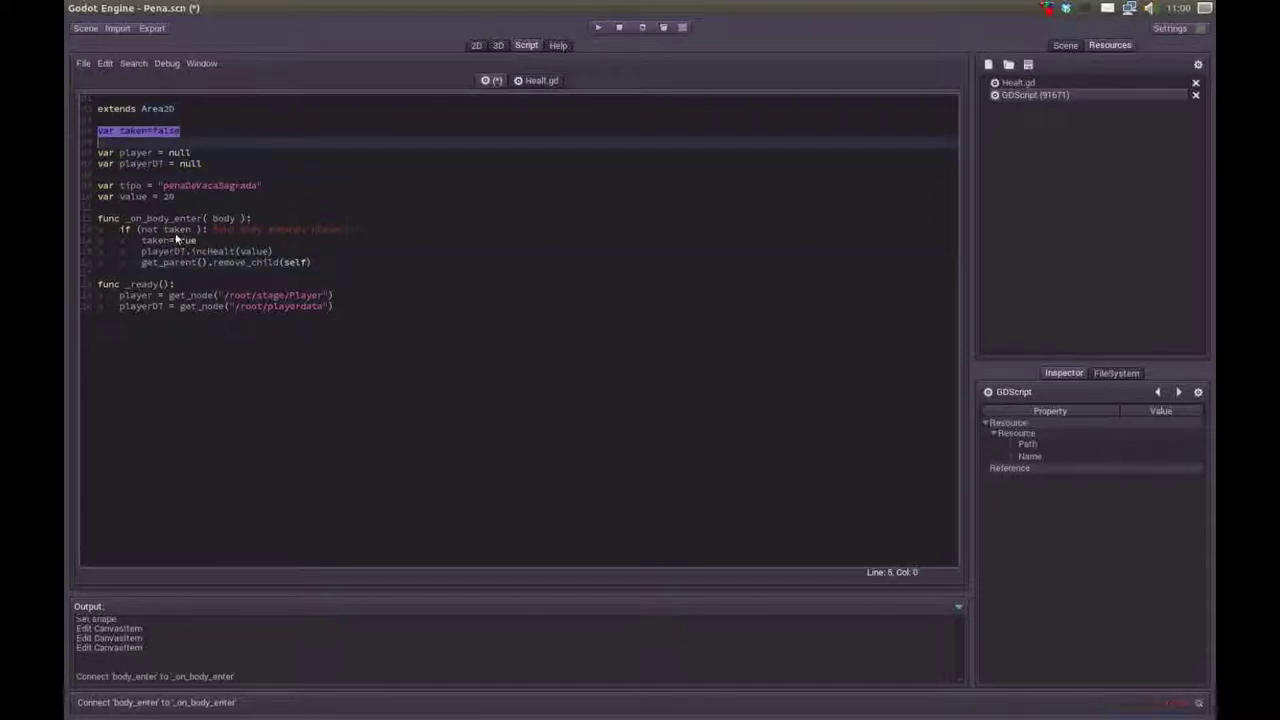
left_click_drag(134, 230, 192, 230)
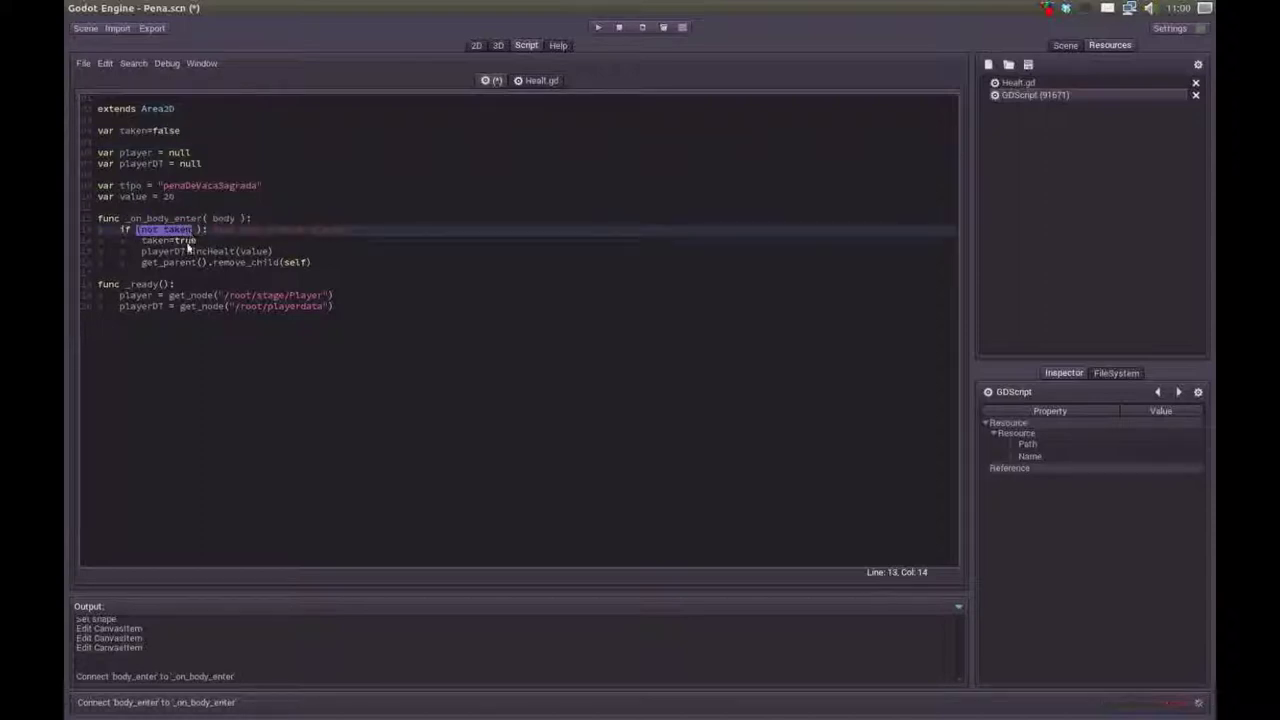
left_click(144, 246)
left_click_drag(144, 246, 135, 229)
left_click(190, 241)
left_click(197, 263)
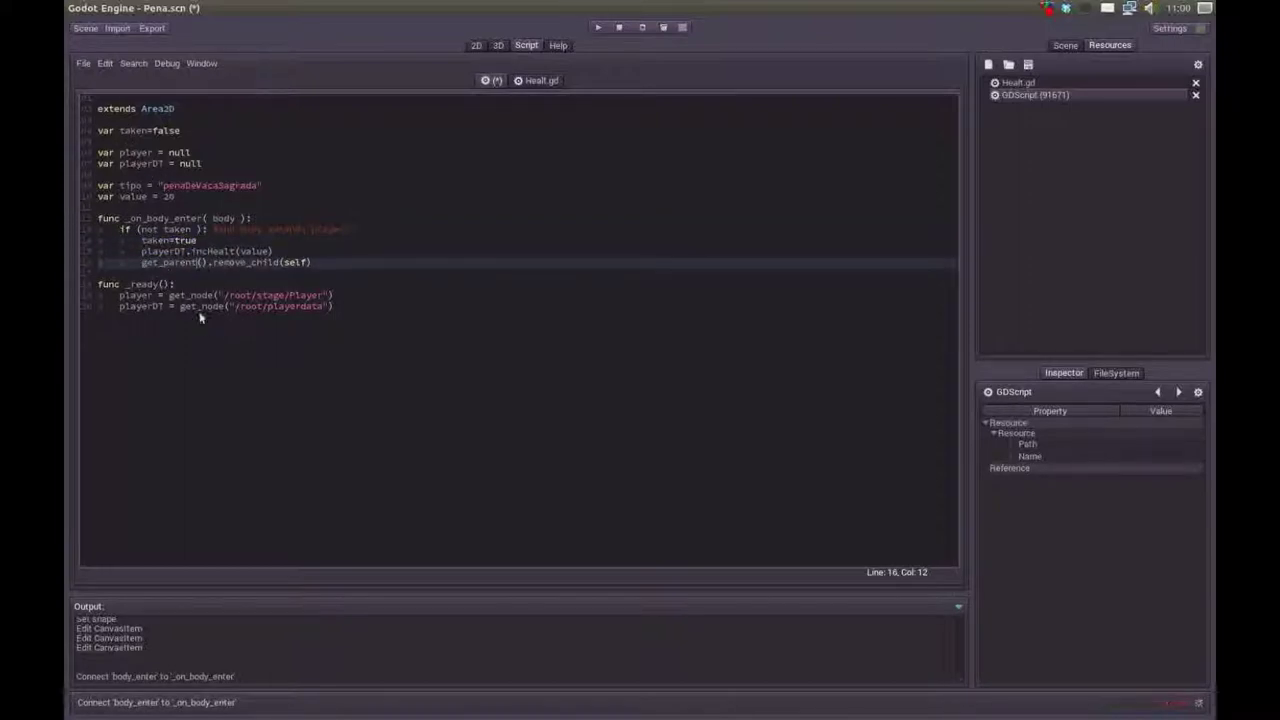
double_click(212, 251)
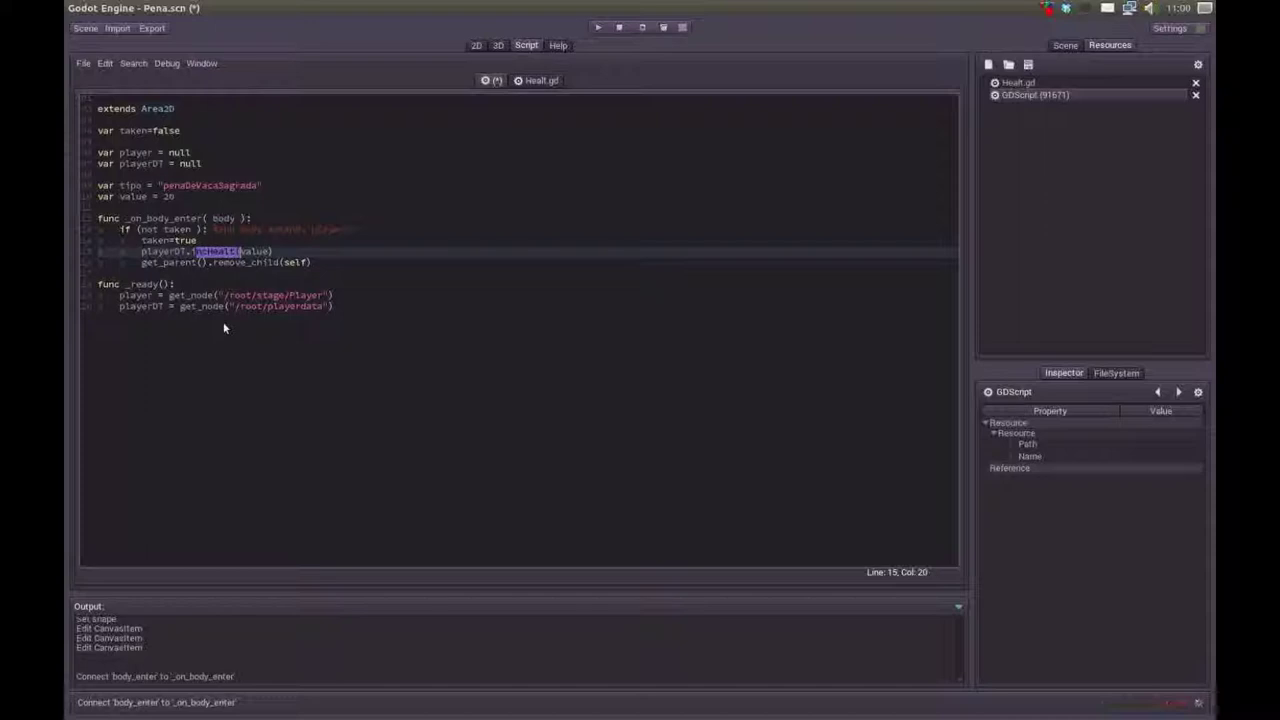
double_click(256, 252)
left_click_drag(140, 265, 225, 270)
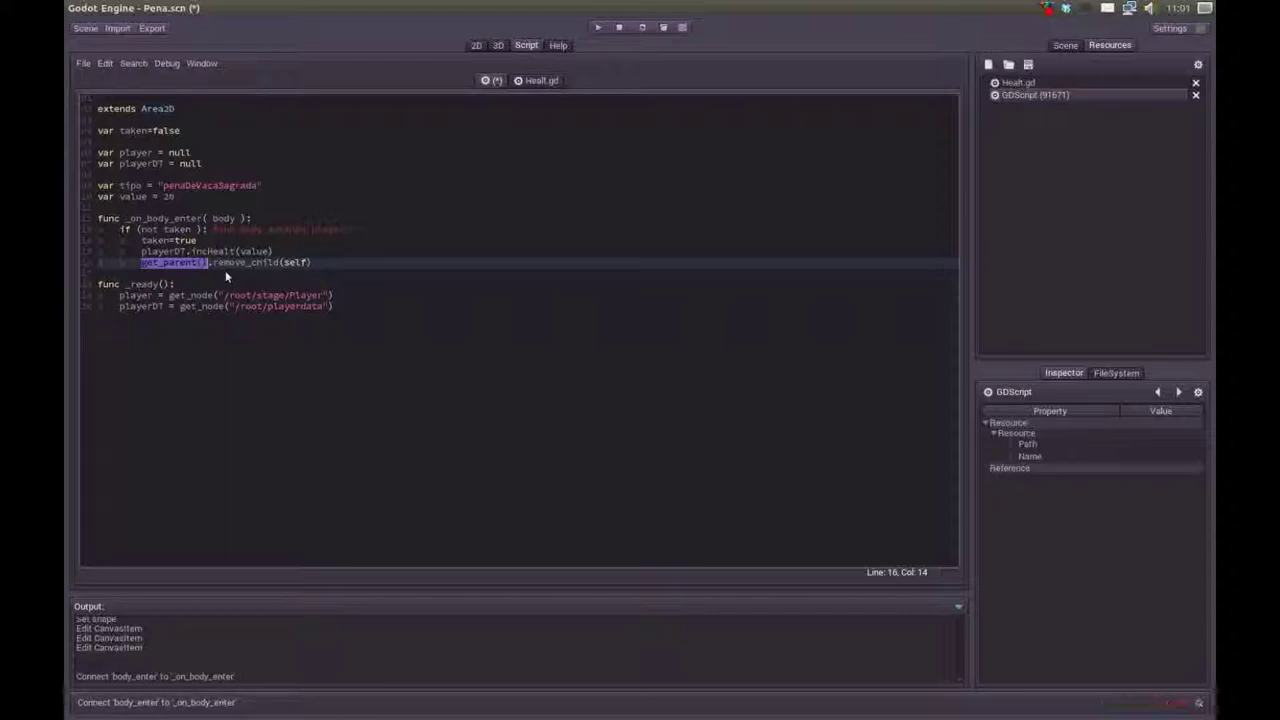
- Review the _on_body_enter function, including its remove_child(self) call
left_click_drag(223, 263, 263, 263)
double_click(302, 263)
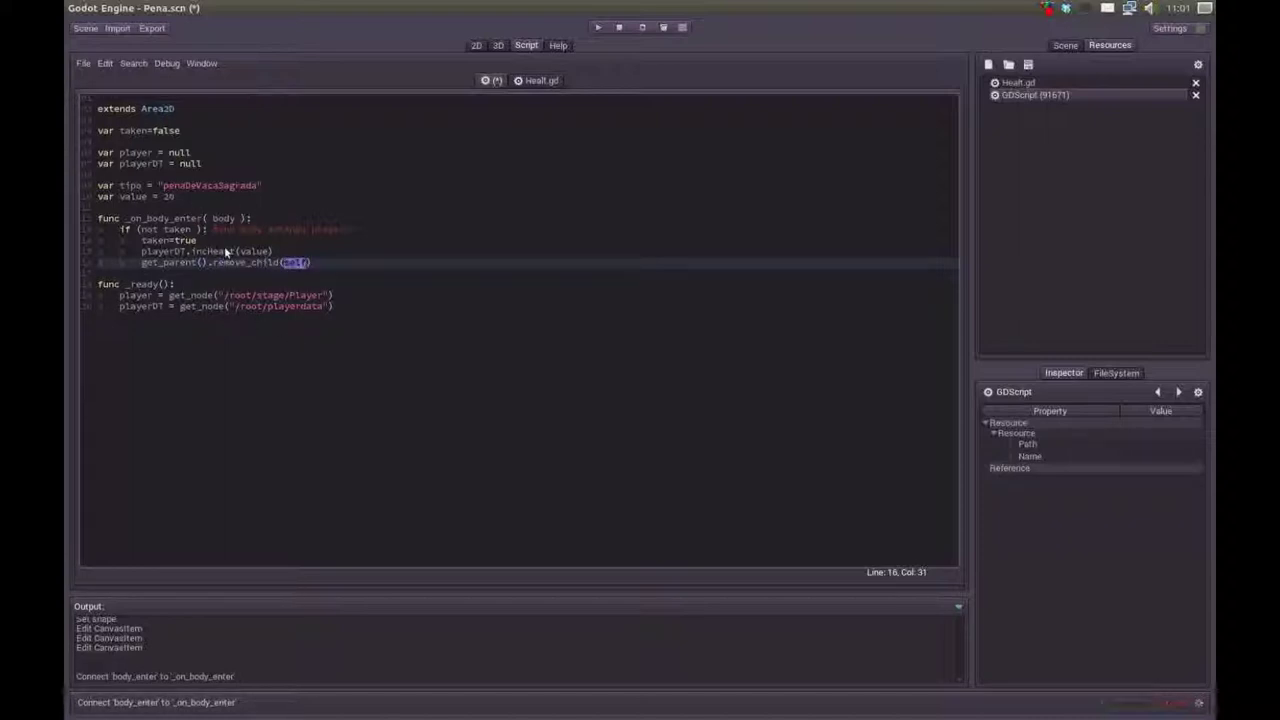
left_click(312, 265)
left_click_drag(316, 262, 98, 228)
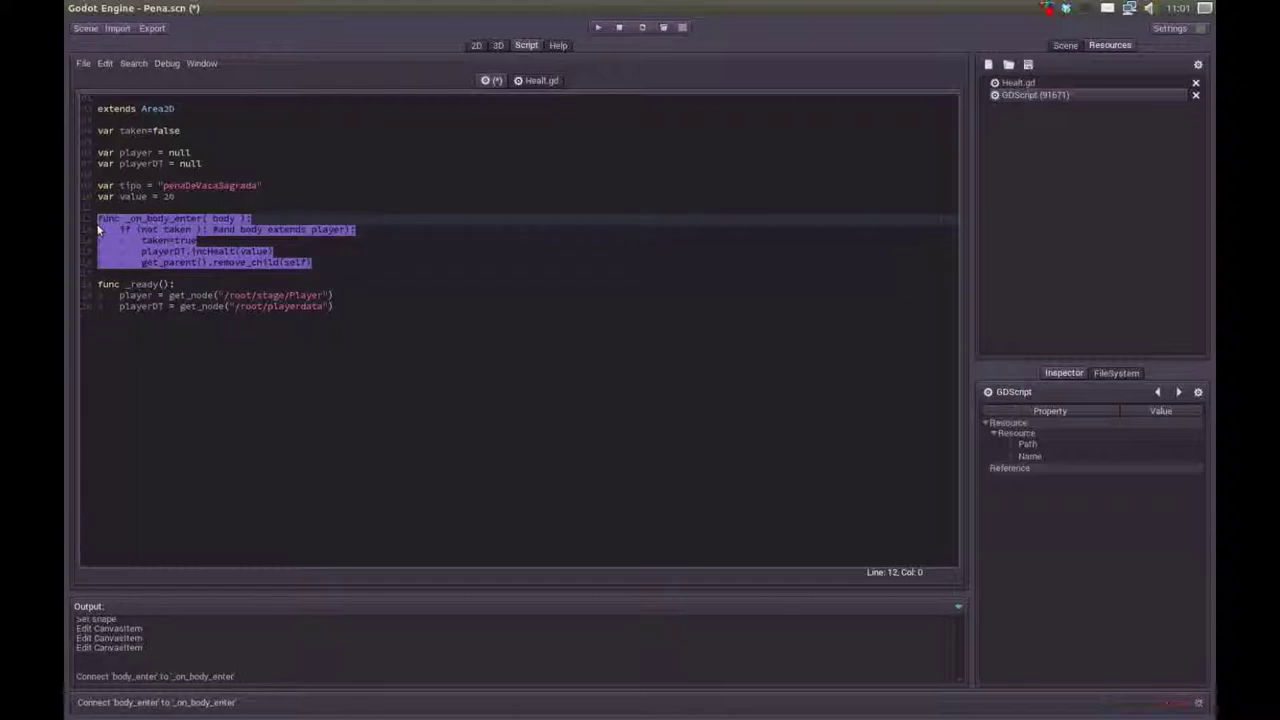
left_click(126, 347)
left_click_drag(97, 285, 177, 287)
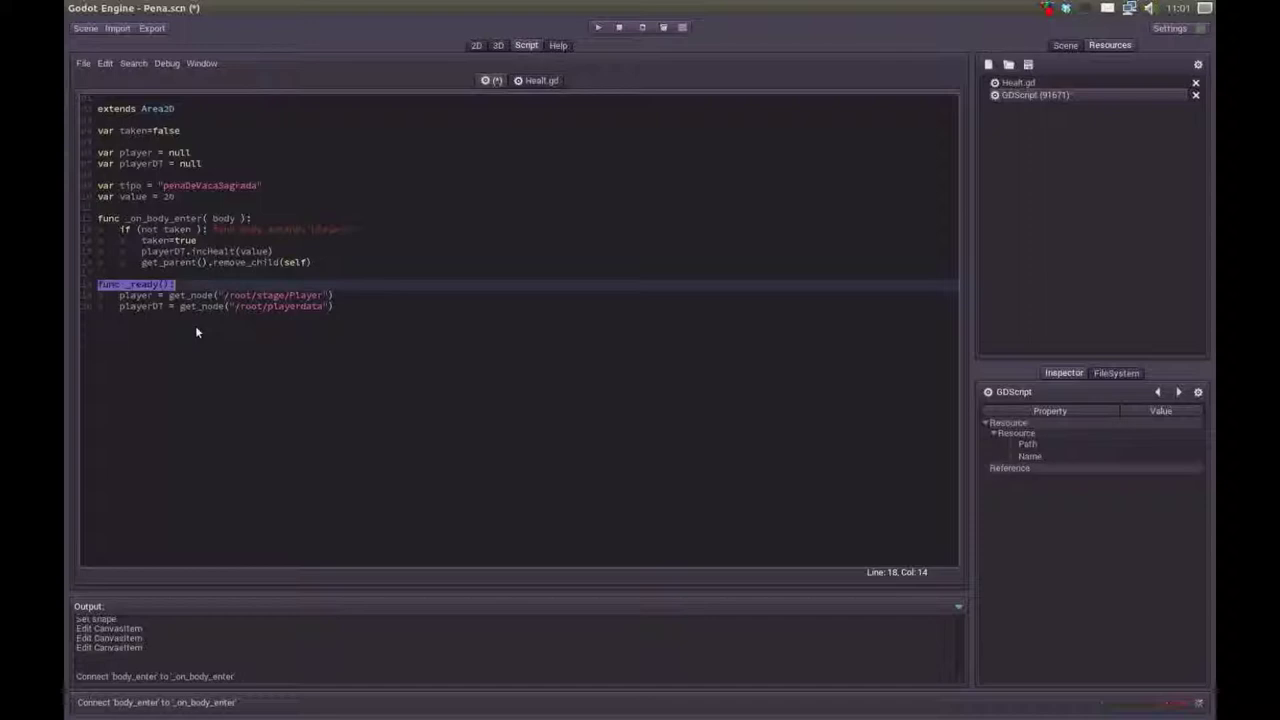
left_click_drag(226, 200, 69, 139)
left_click(268, 264)
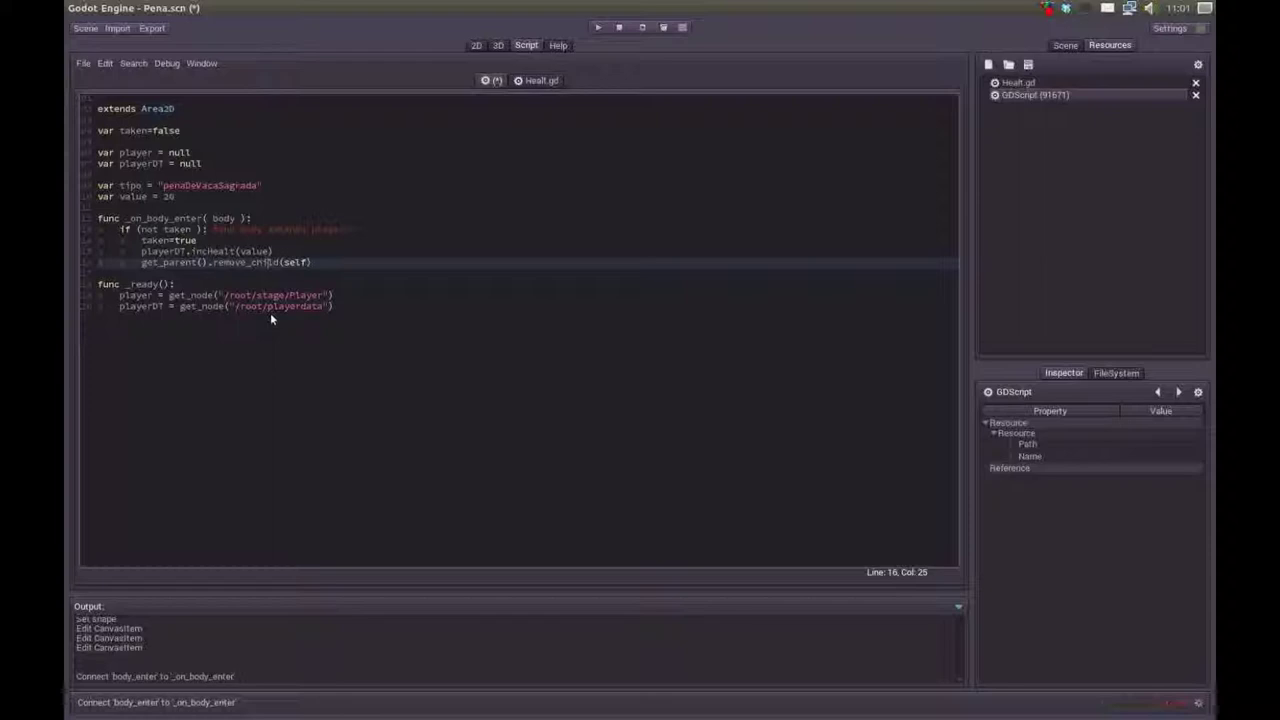
- Review the _ready function's get_node lookups for the player and playerdata
double_click(158, 285)
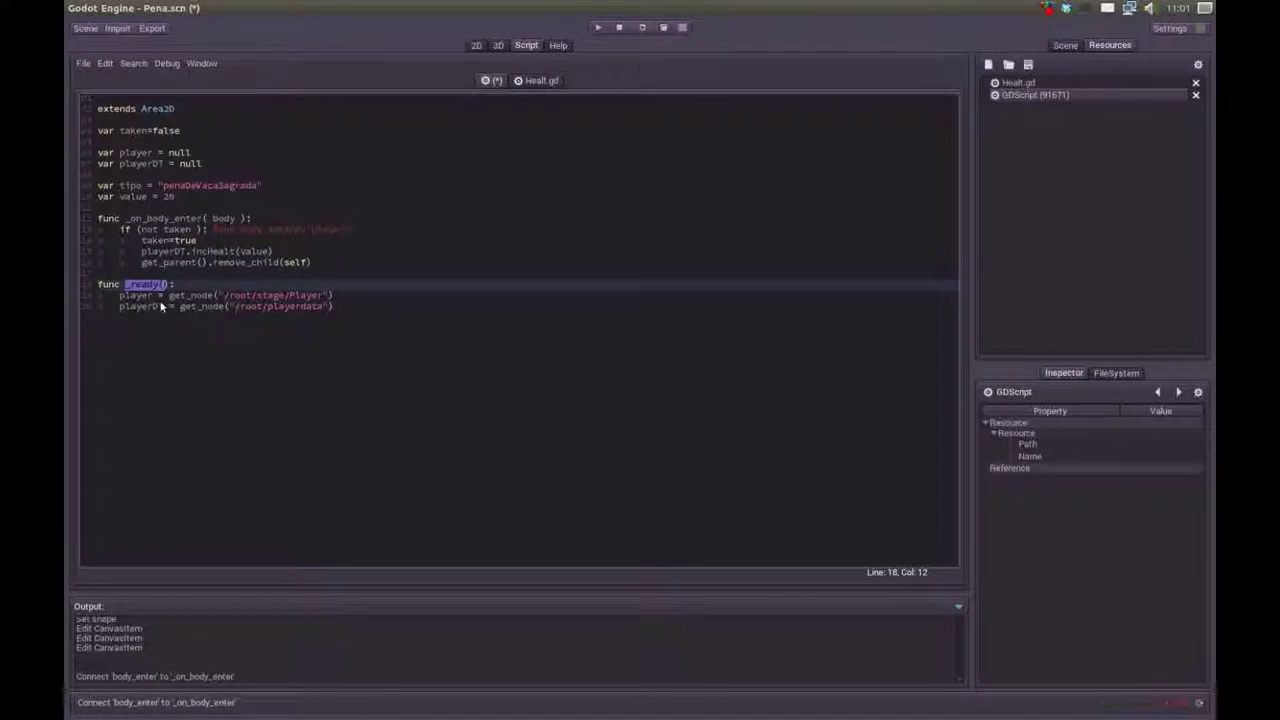
left_click_drag(170, 296, 332, 296)
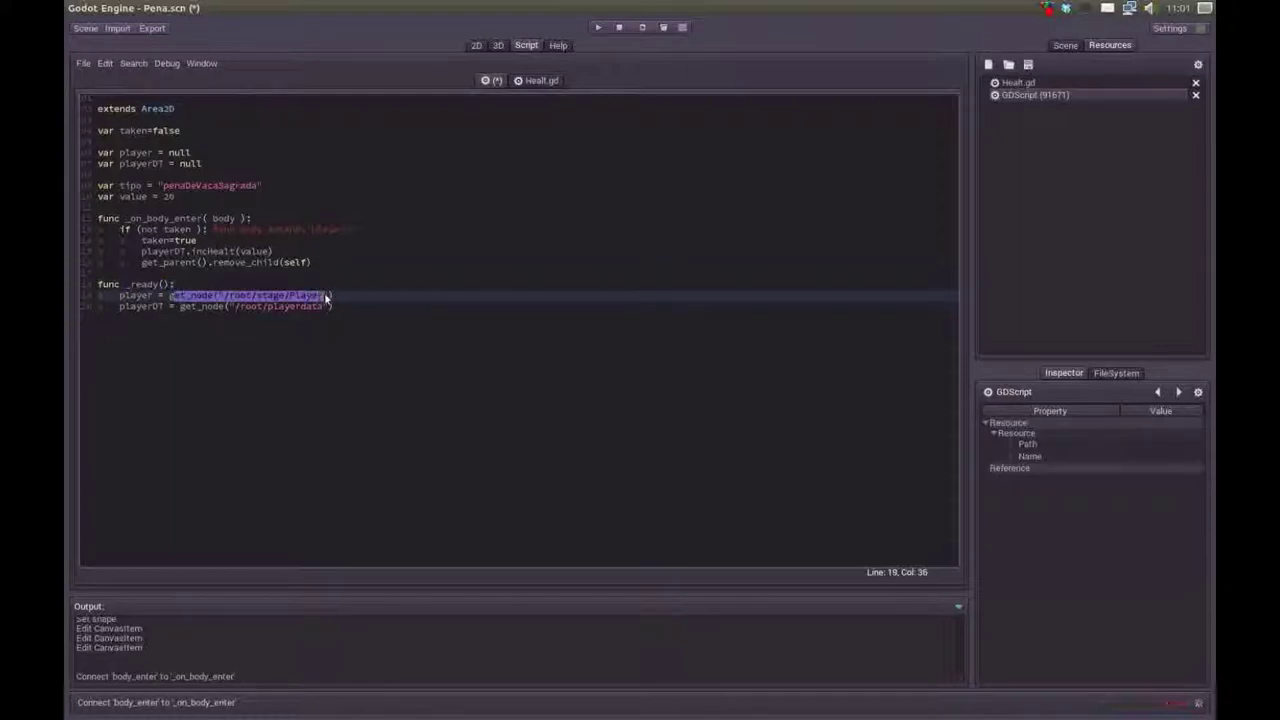
double_click(210, 307)
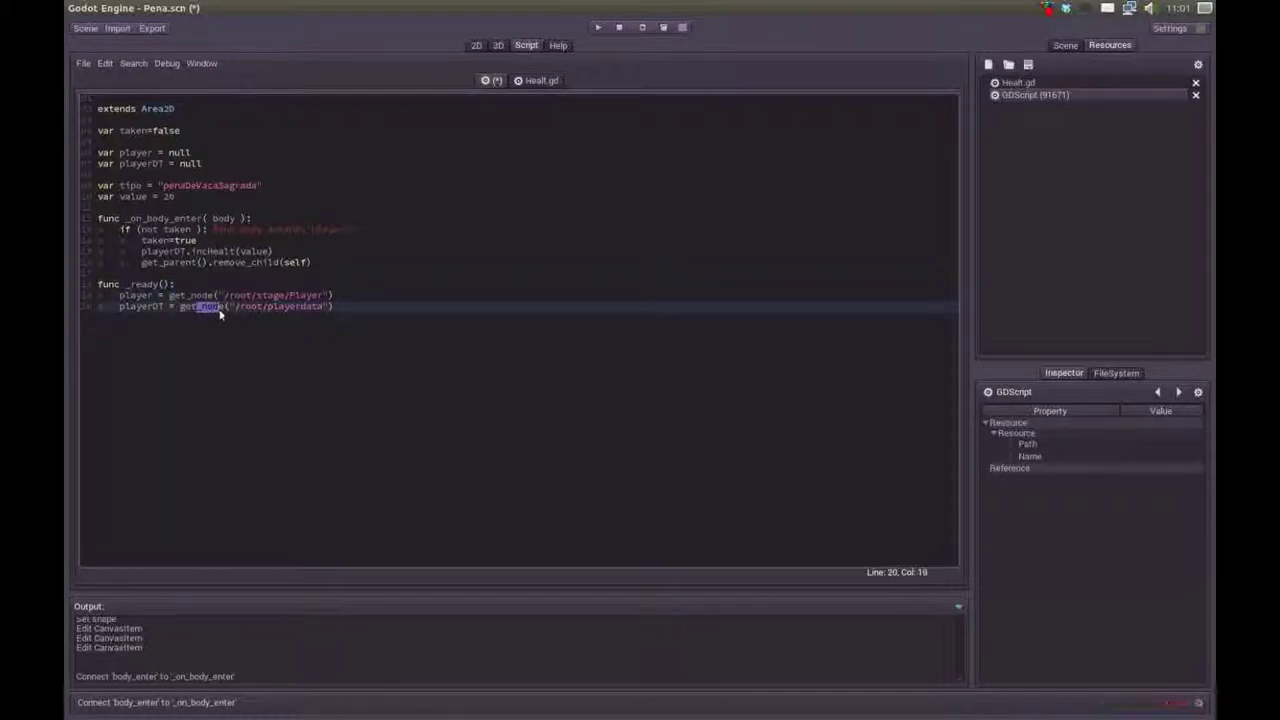
double_click(280, 307)
left_click(271, 306)
left_click_drag(229, 297, 303, 313)
left_click(332, 310)
- Check the variable declarations, with value still 20, and save the Pena scene
left_click_drag(188, 200, 85, 133)
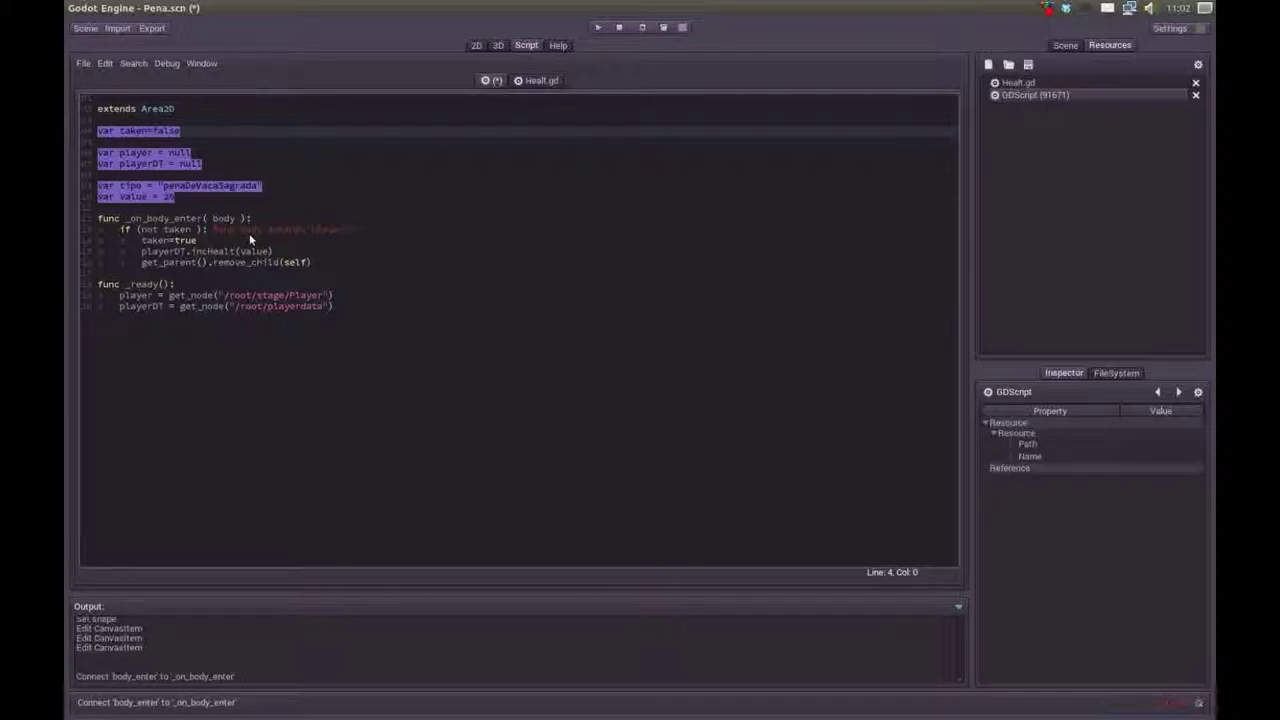
left_click(185, 199)
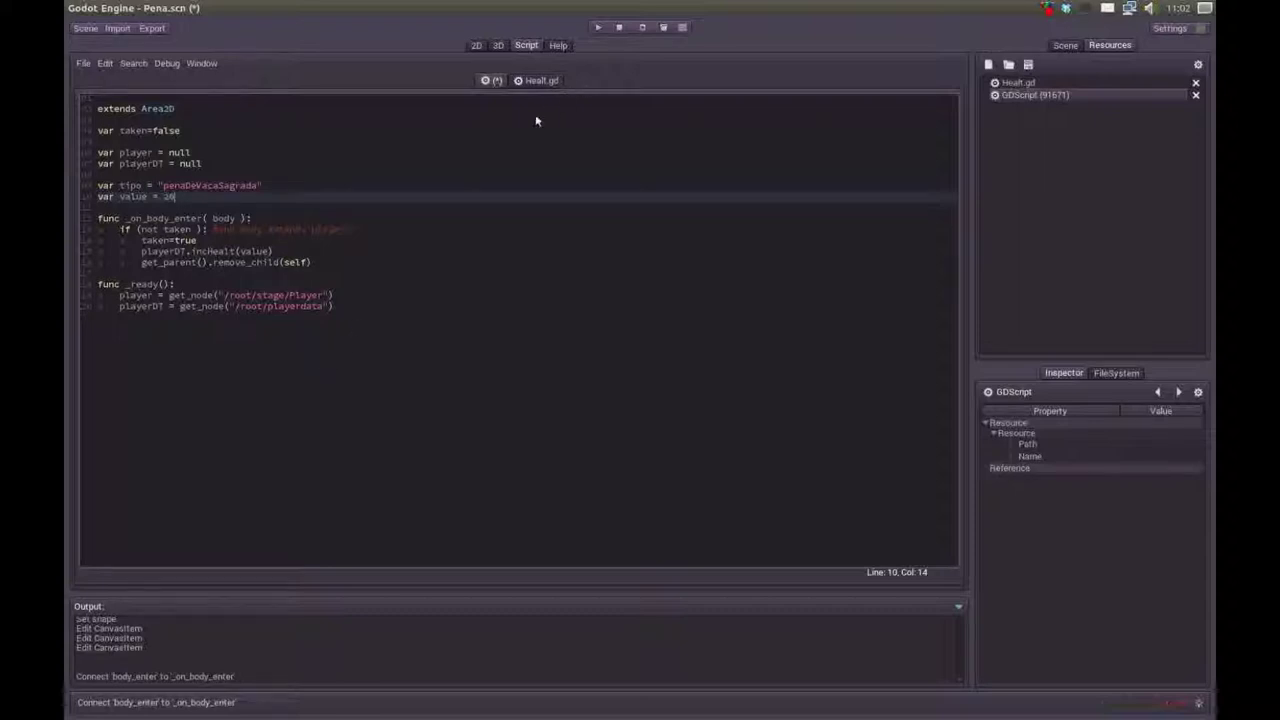
key("ctrl+s")
- Check the Pena root node's body_enter signal connection
left_click(477, 46)
left_click(1062, 46)
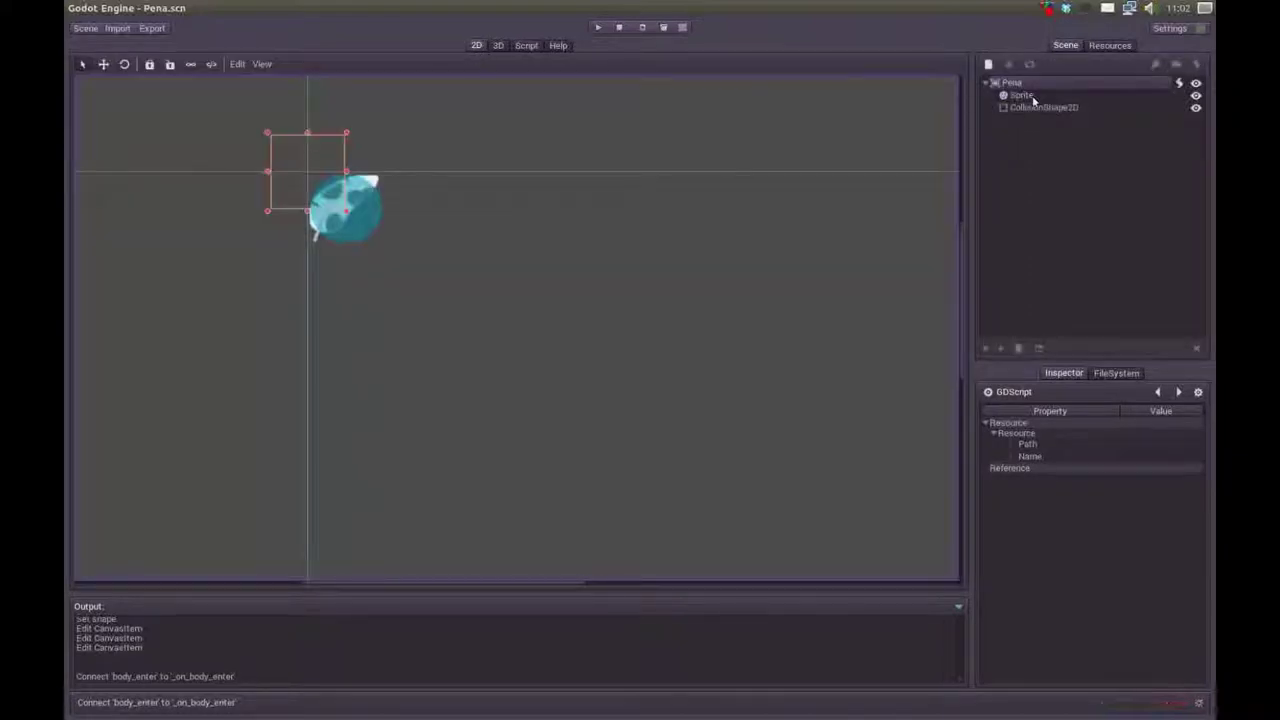
left_click(1019, 94)
left_click(1012, 82)
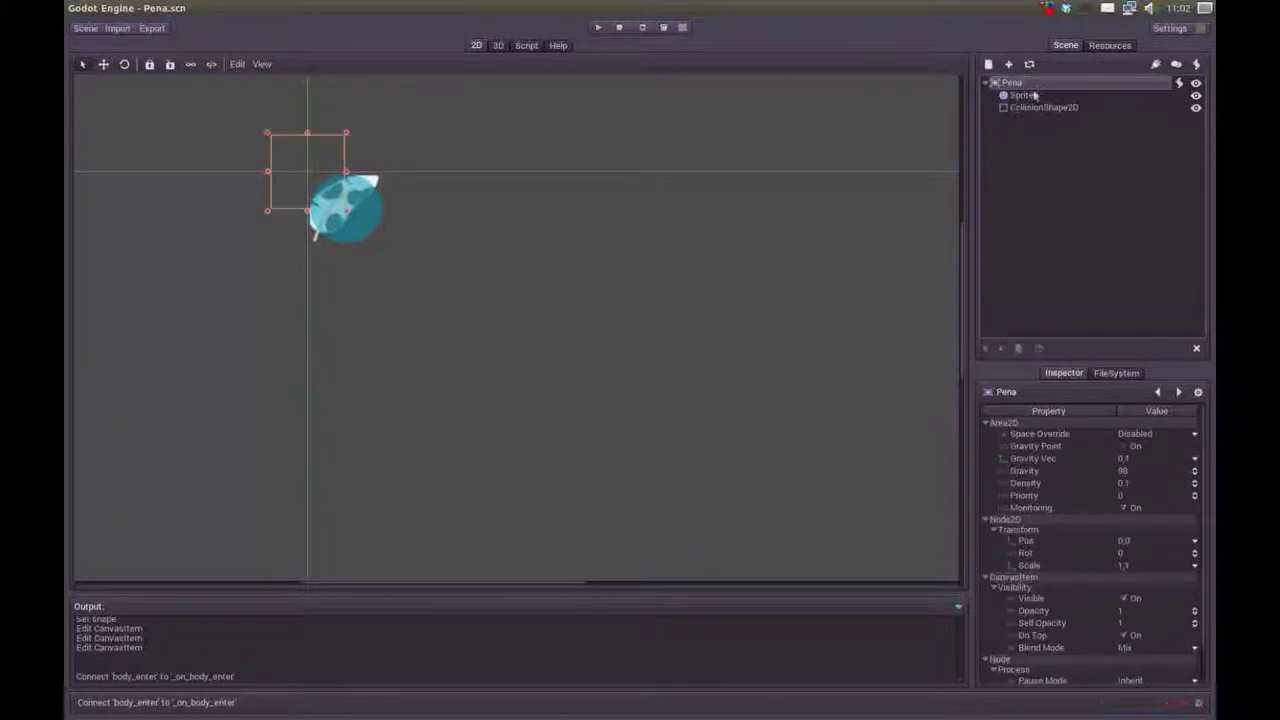
left_click(1154, 64)
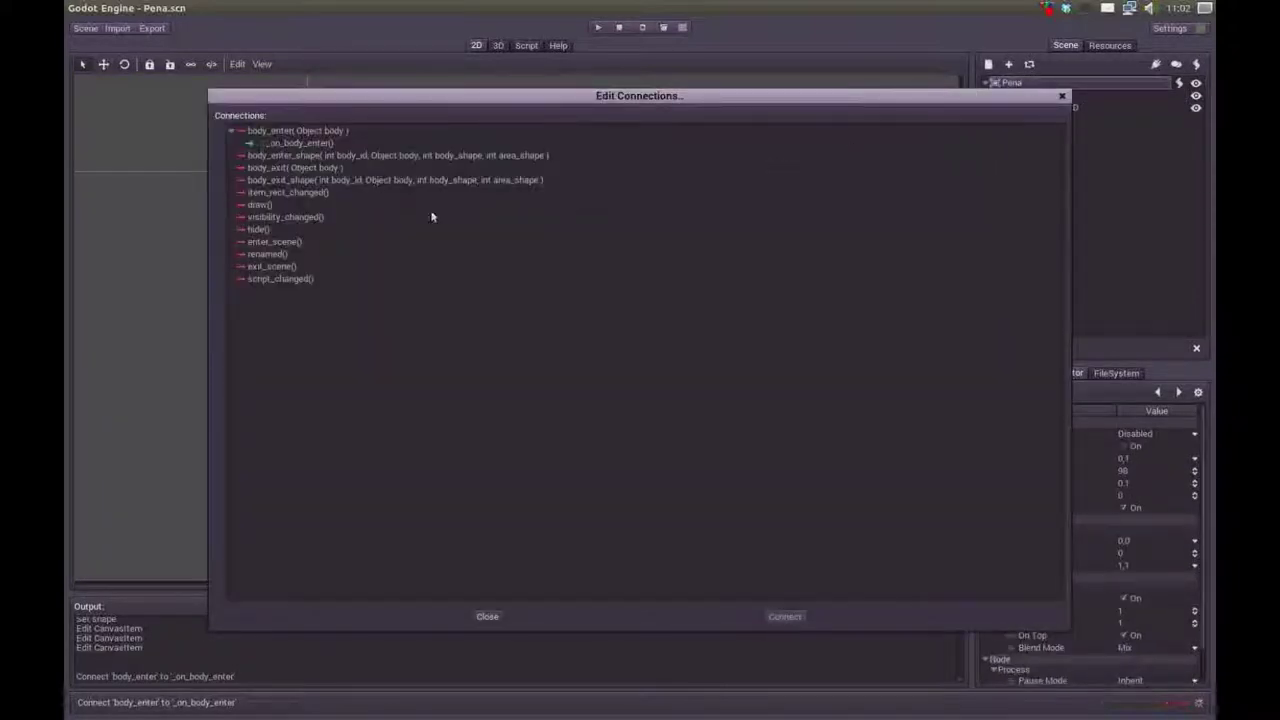
left_click(490, 620)
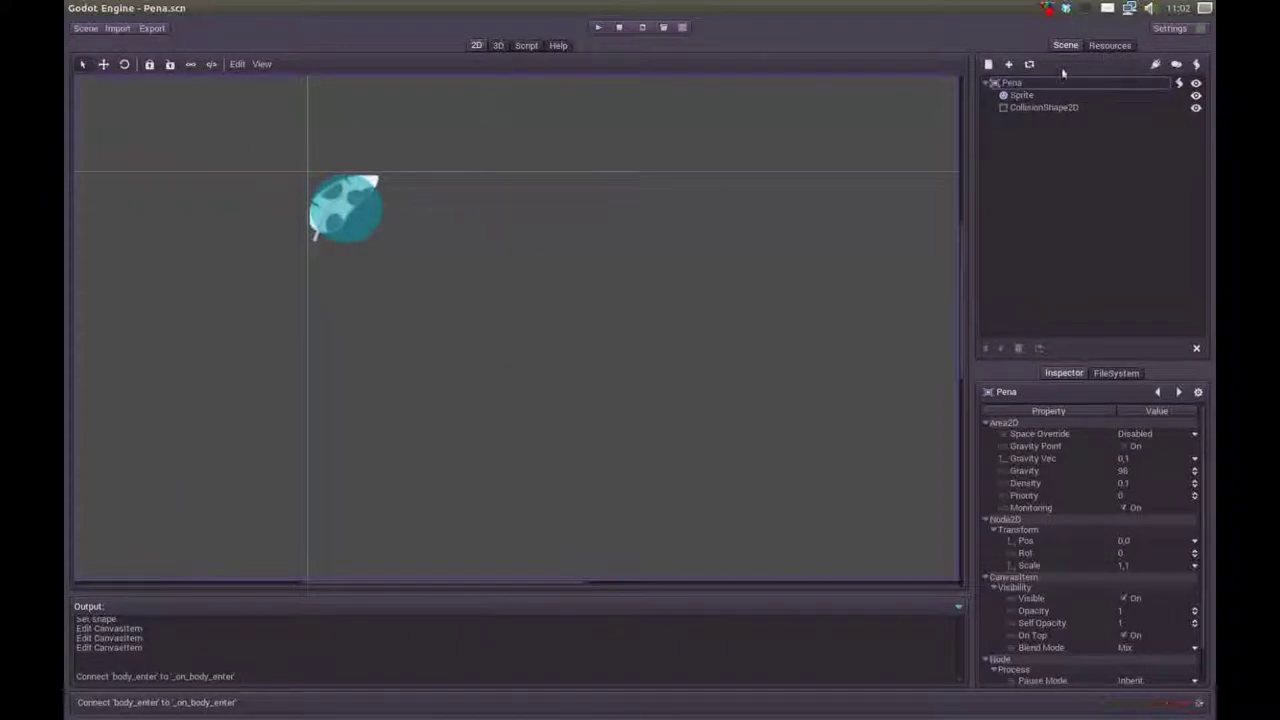
- Change the pickup script's value from 20 to 40
left_click(527, 45)
left_click(197, 315)
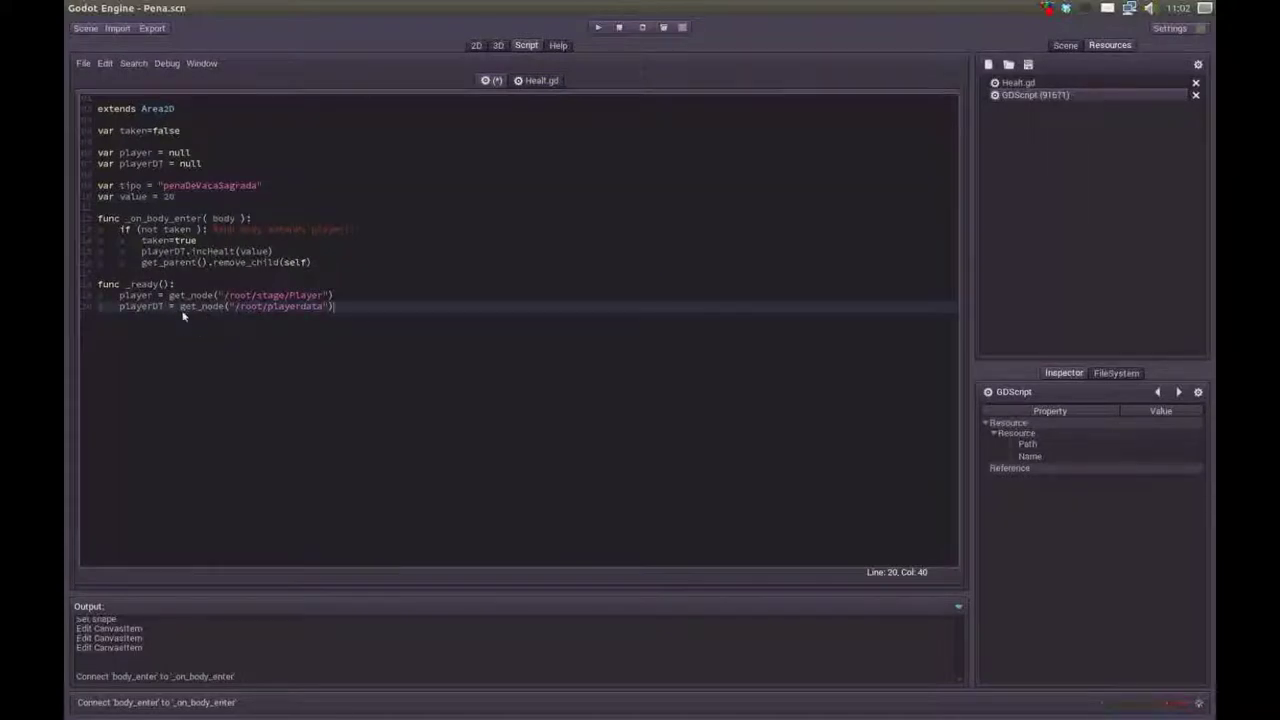
left_click_drag(121, 306, 162, 308)
left_click(333, 322)
left_click_drag(334, 312, 180, 306)
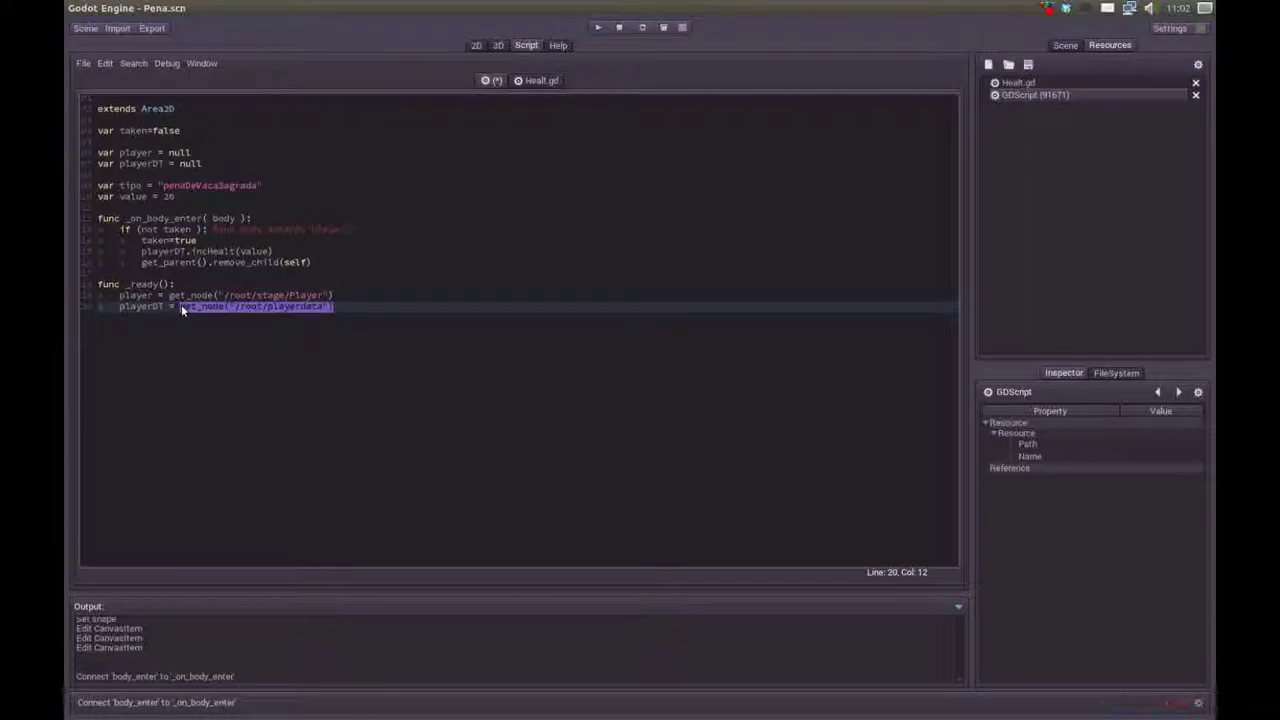
left_click(230, 363)
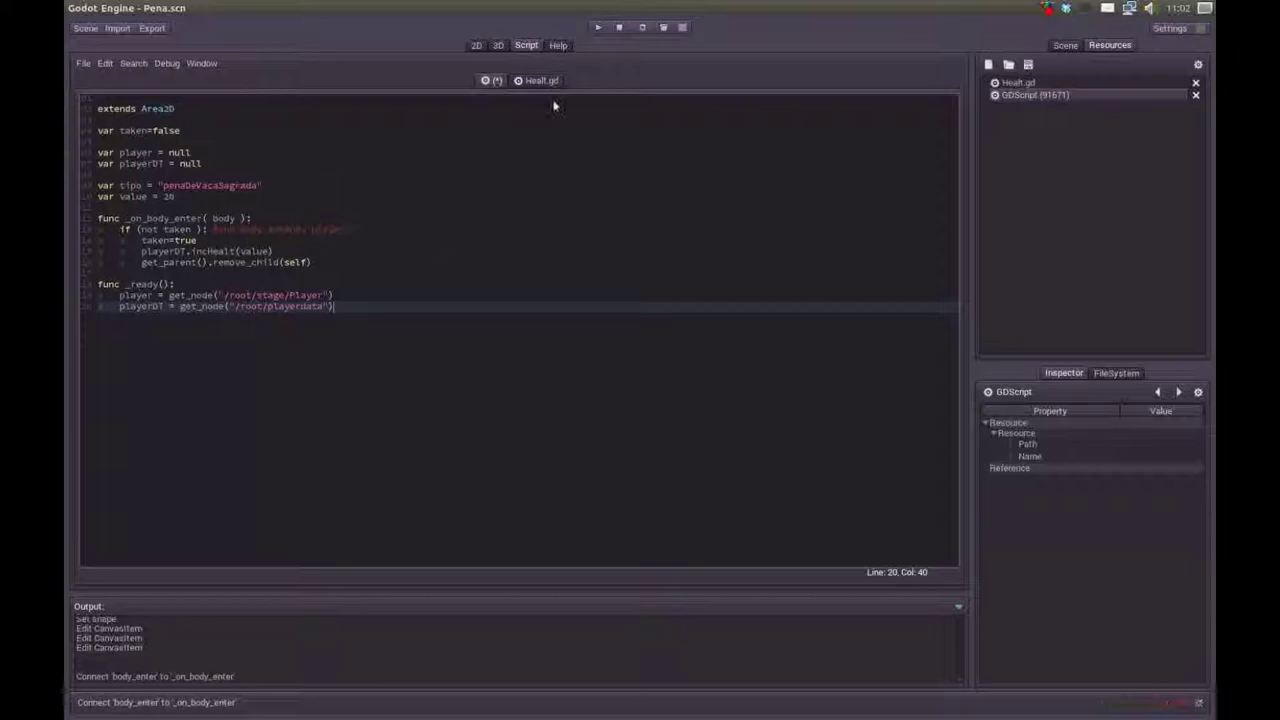
left_click(203, 191)
double_click(168, 197)
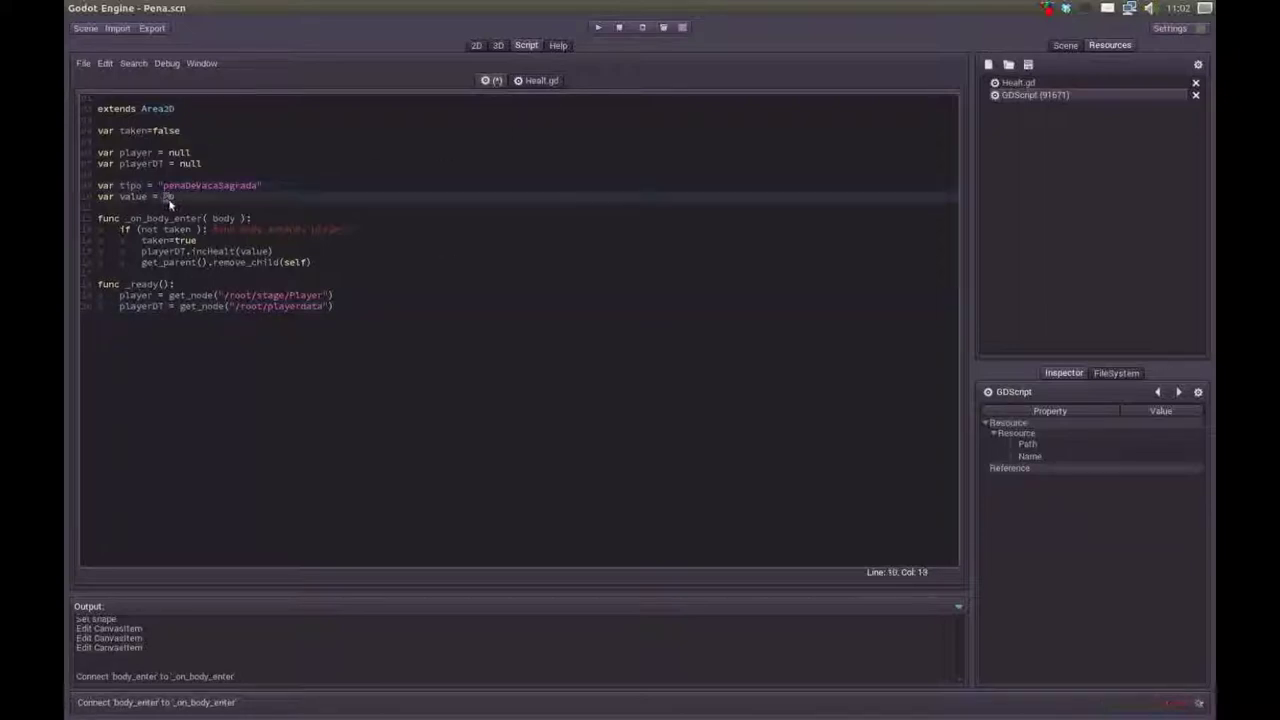
type("40")
- Open main.scn from the recent scenes list
left_click(477, 46)
left_click(85, 28)
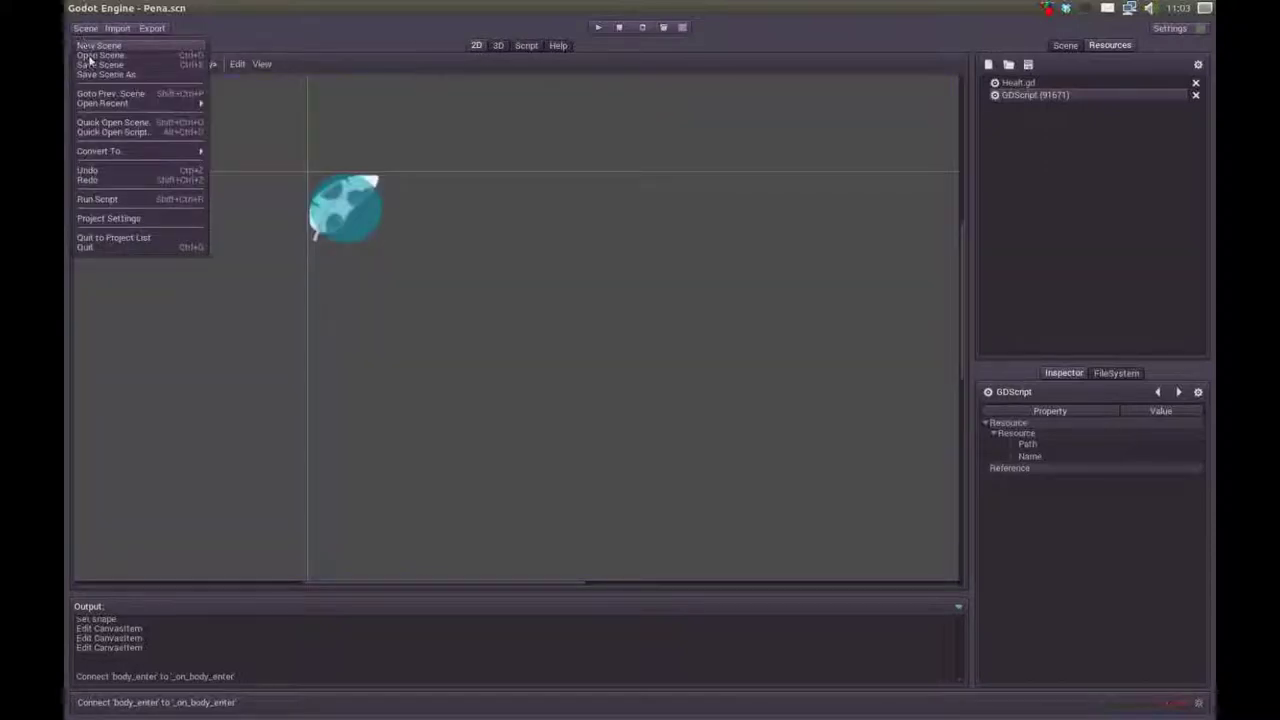
left_click(91, 63)
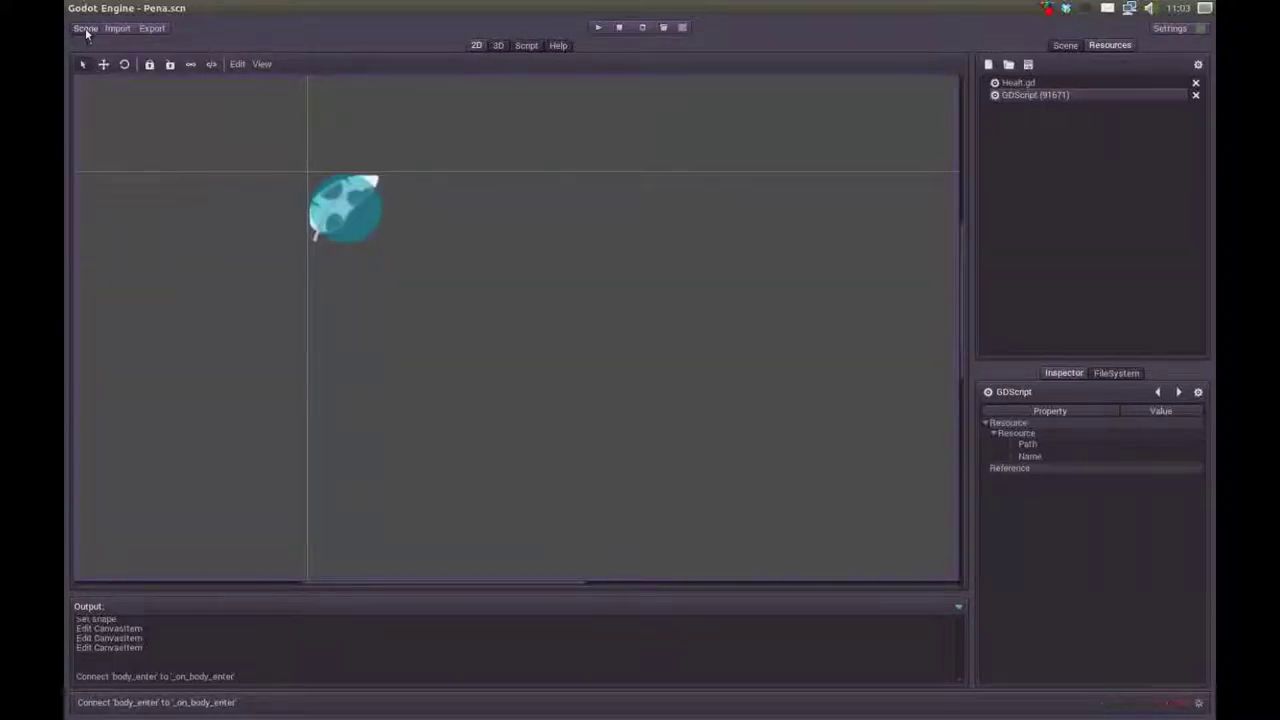
left_click(85, 29)
mouse_move(201, 104)
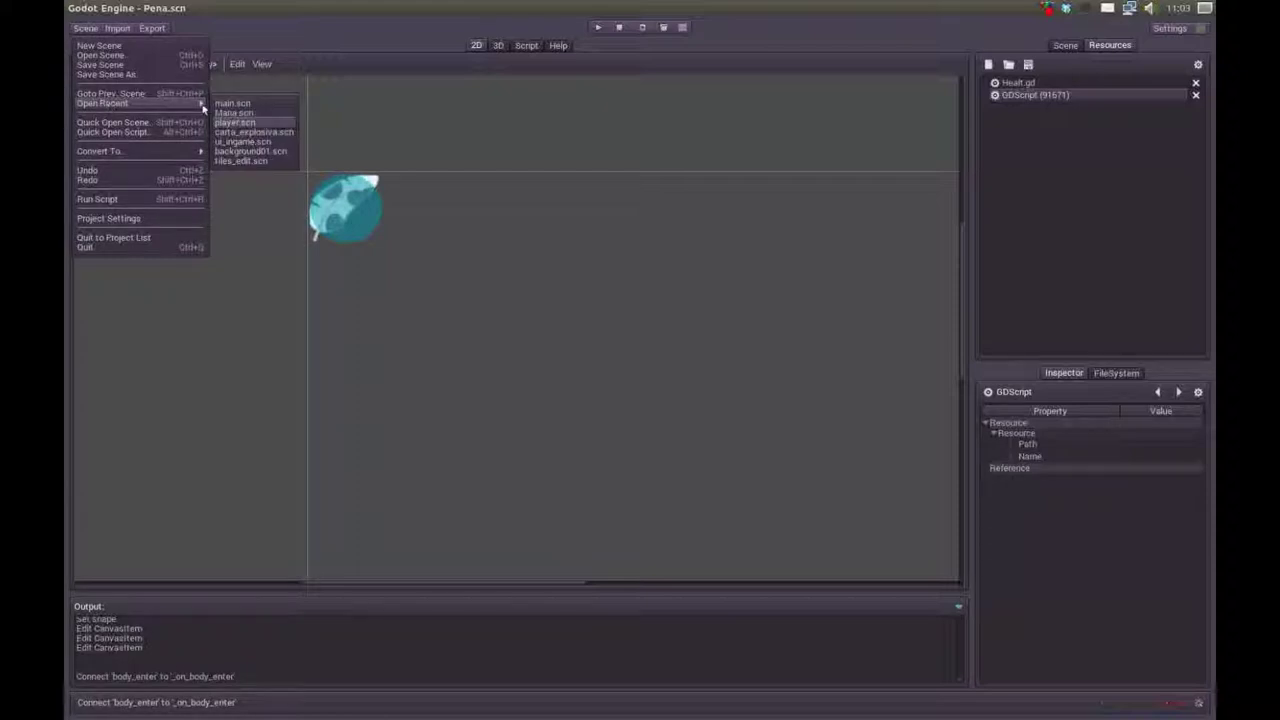
left_click(229, 103)
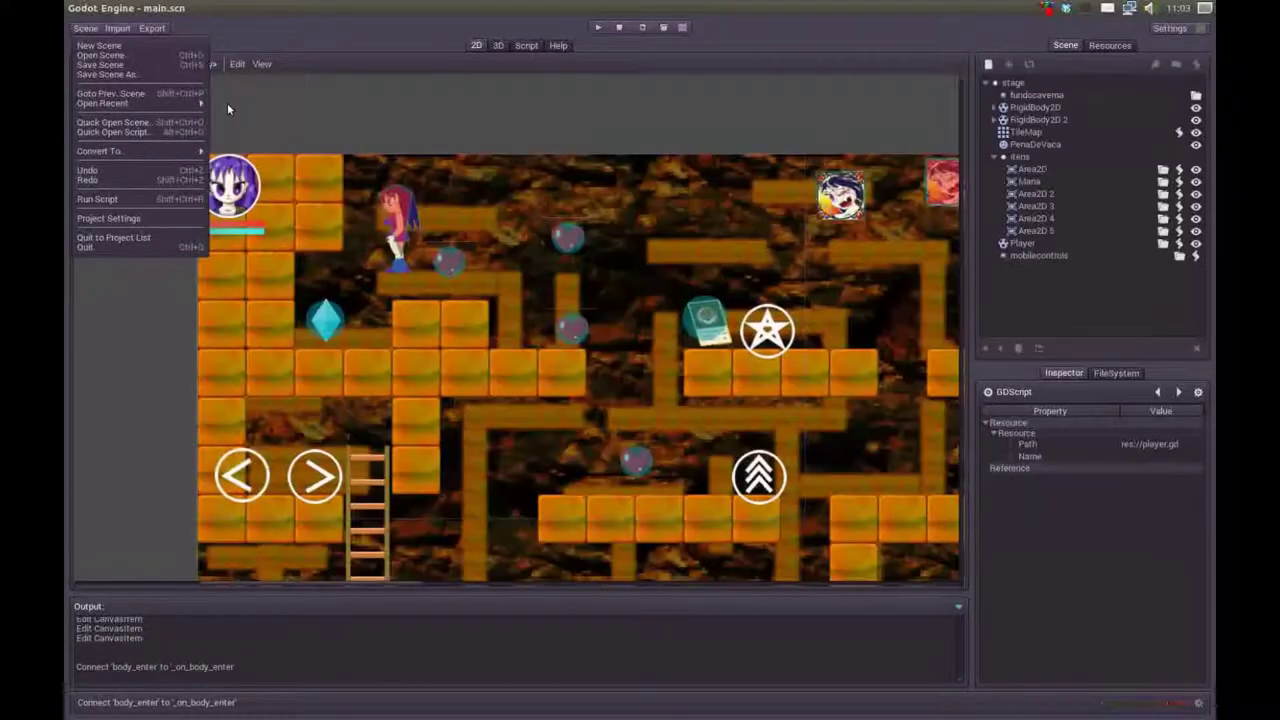
- Instance Pena.scn as a child of the items node
left_click(502, 264)
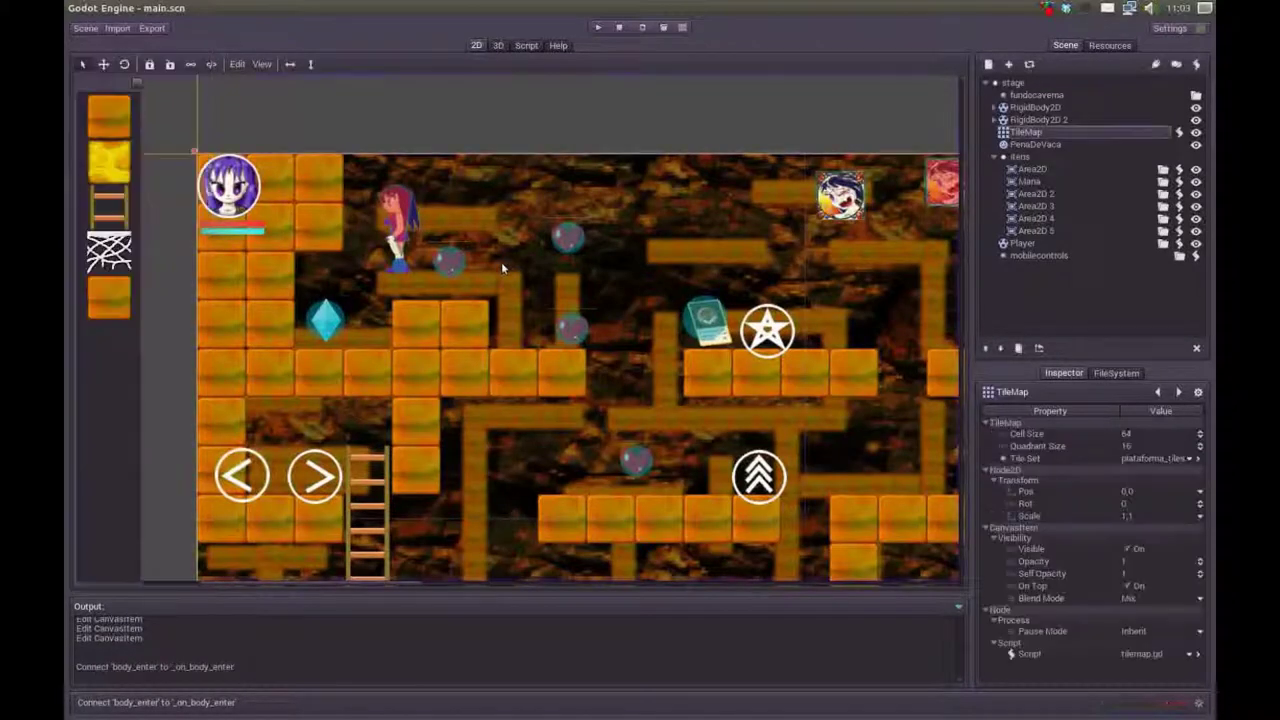
left_click(1008, 158)
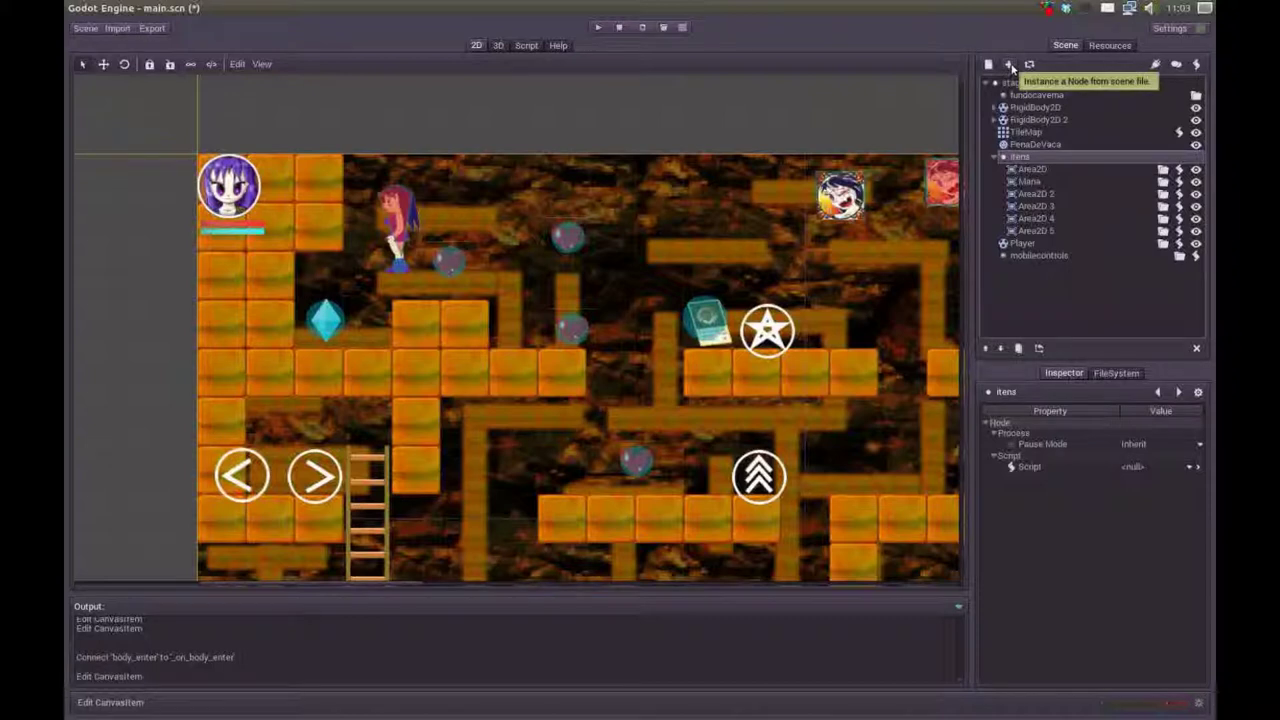
left_click(1012, 67)
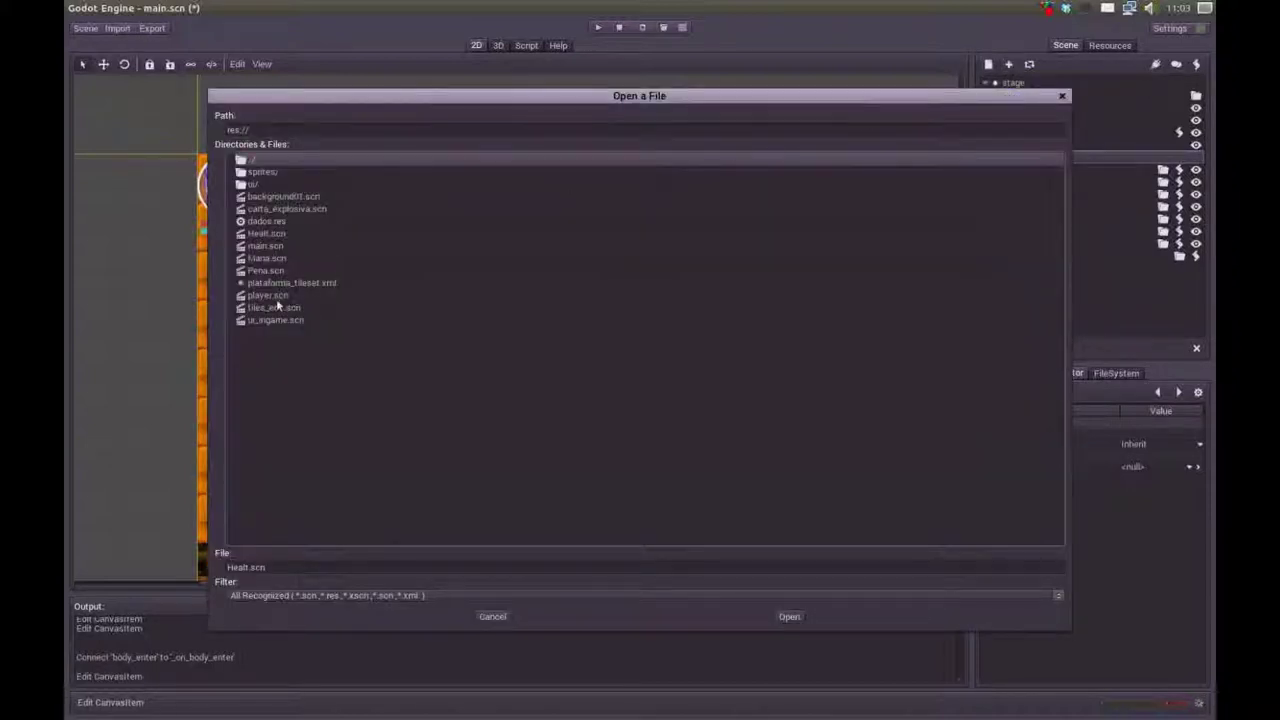
left_click(270, 271)
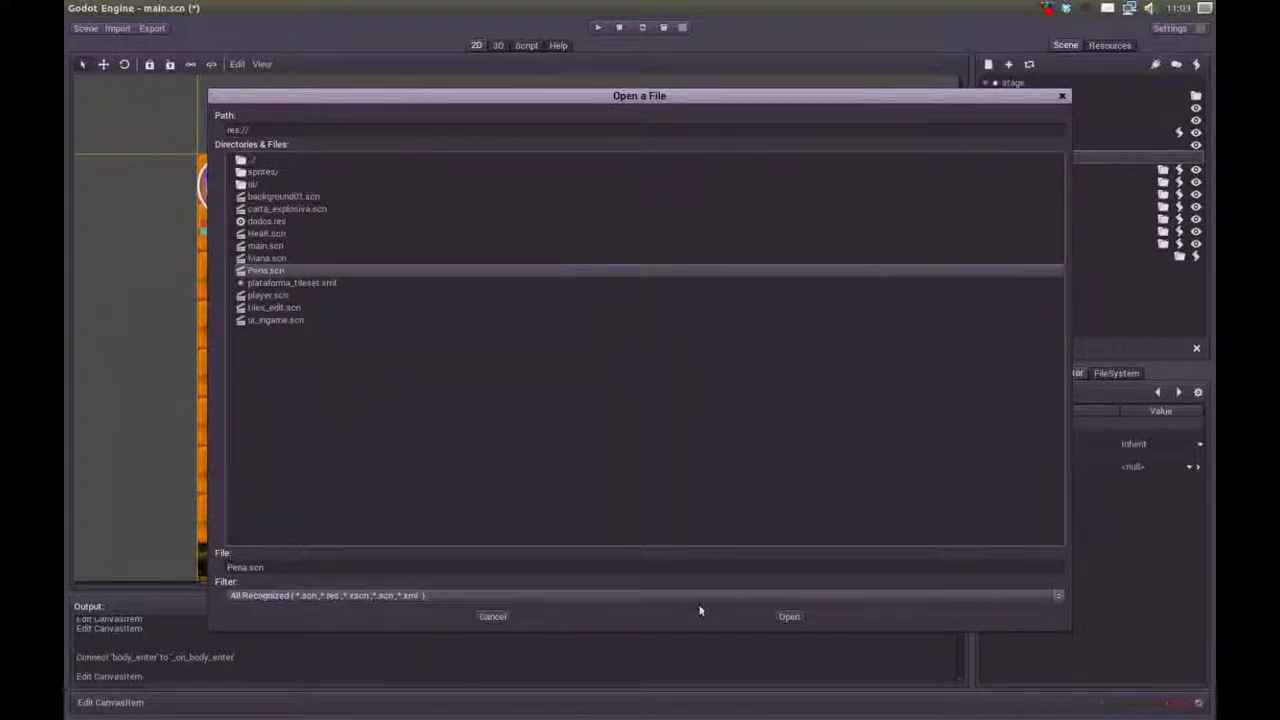
left_click(791, 615)
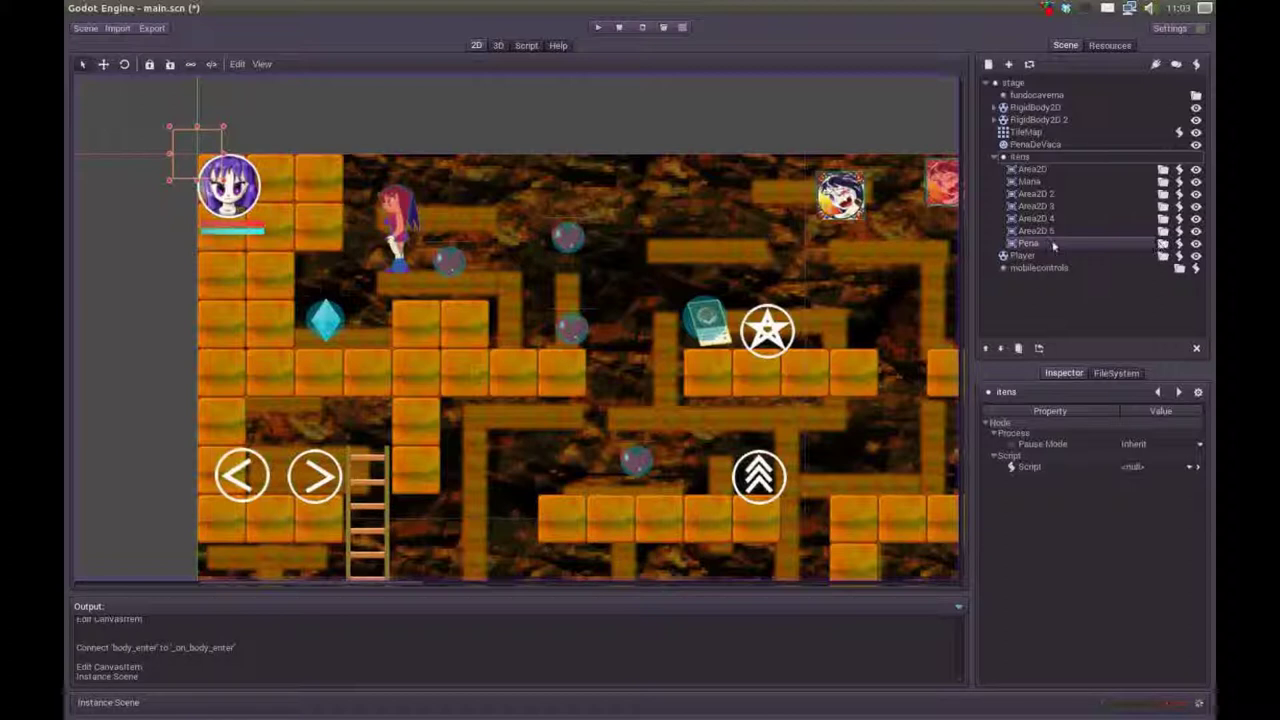
- Move the feather pickup onto the level near the player and save main.scn
left_click(104, 66)
left_click_drag(215, 150, 471, 236)
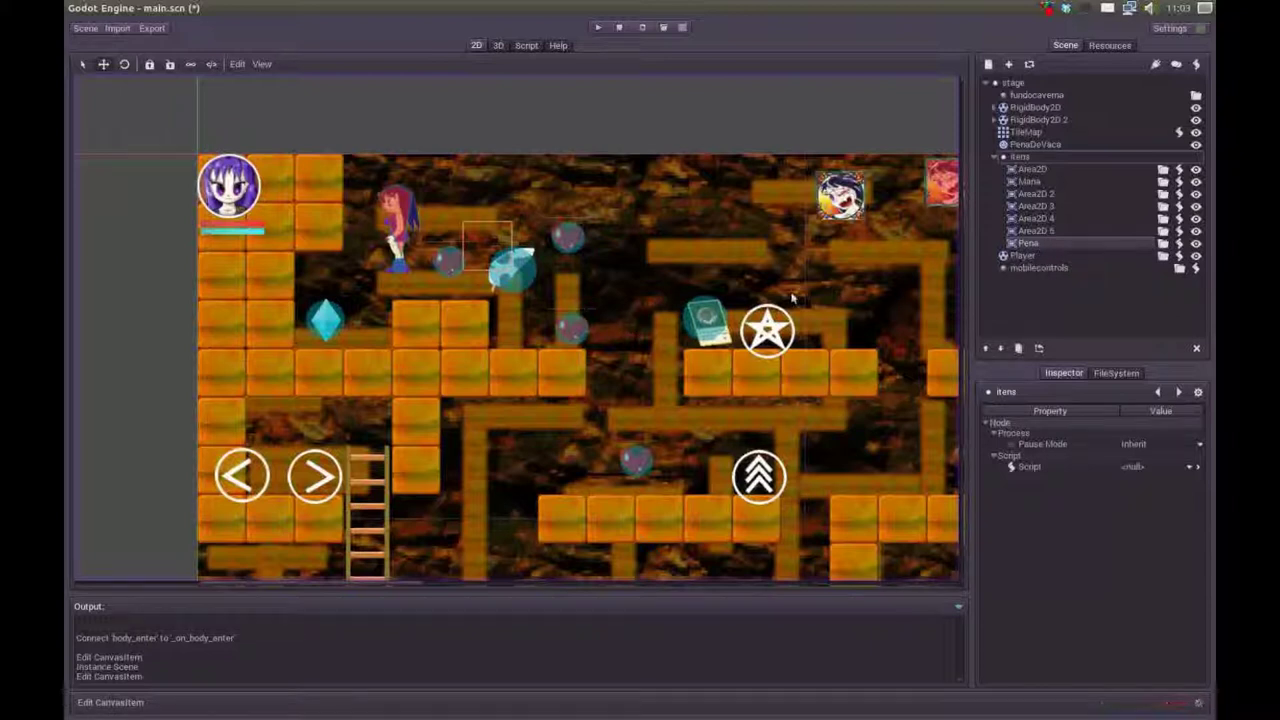
middle_click_drag(549, 300, 521, 288)
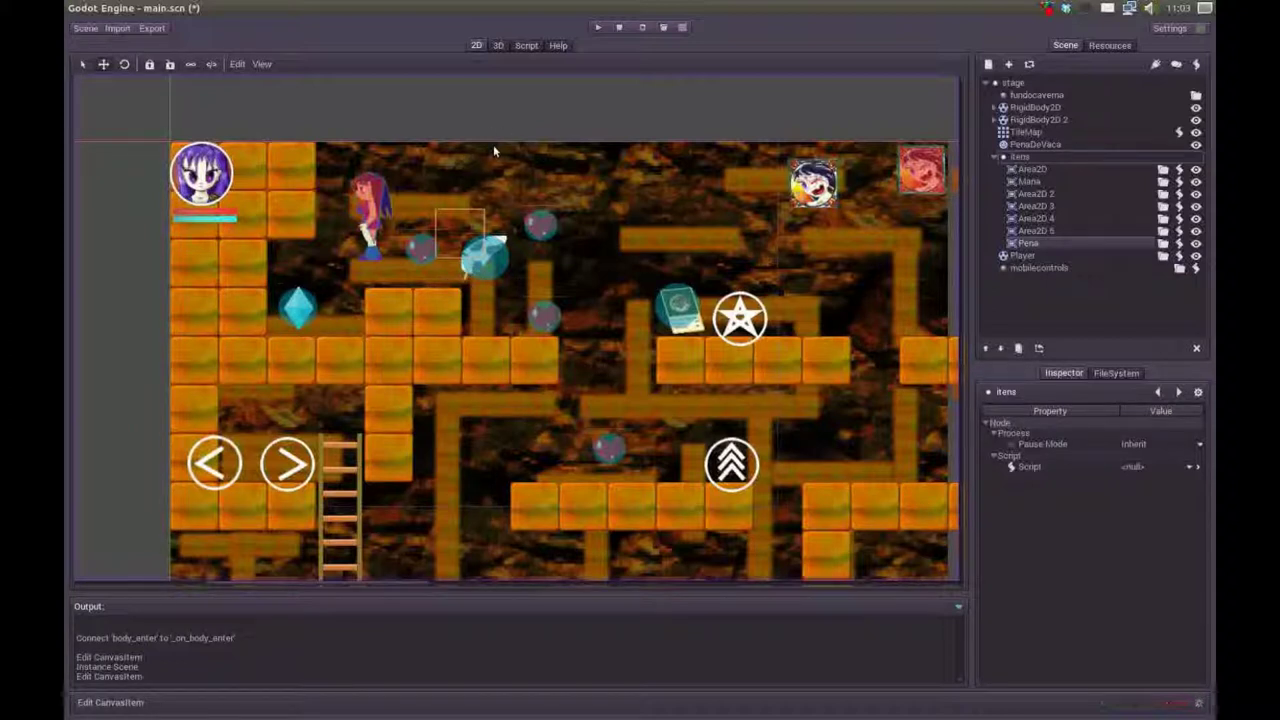
key("ctrl+s")
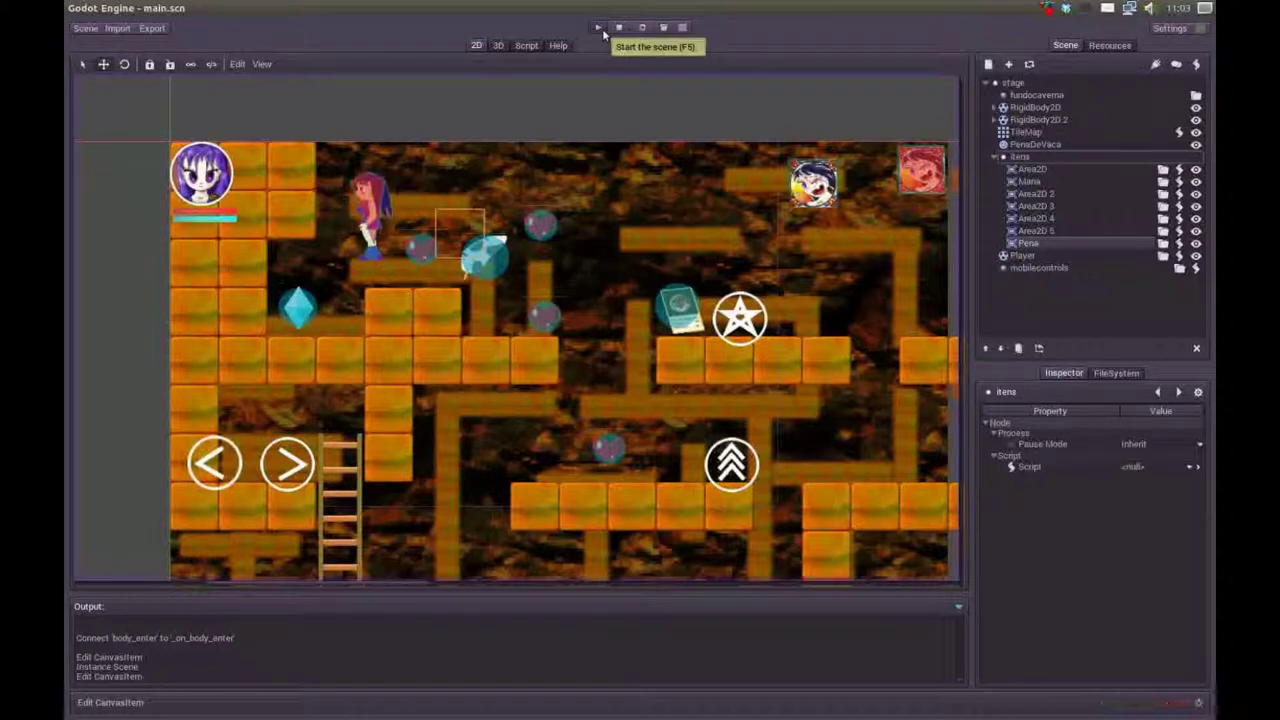
- Run the game and walk the witch right to collect the heart and feather pickups
left_click(600, 29)
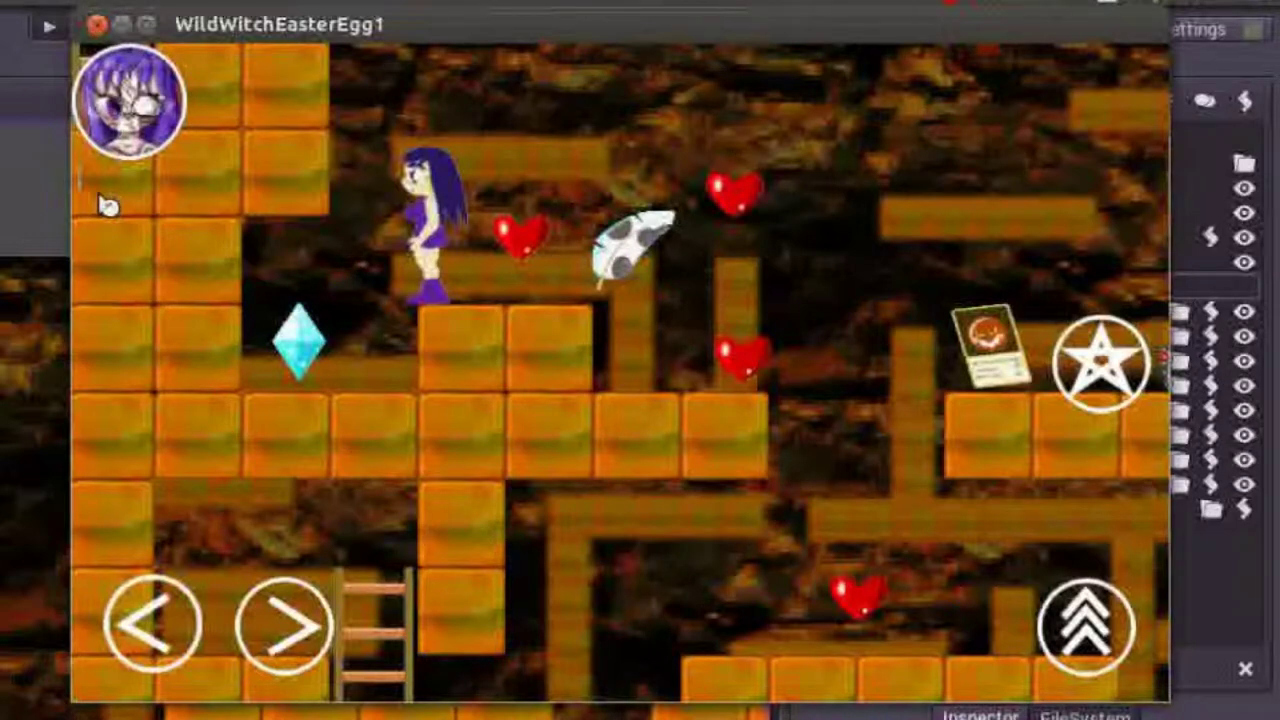
key("Right")
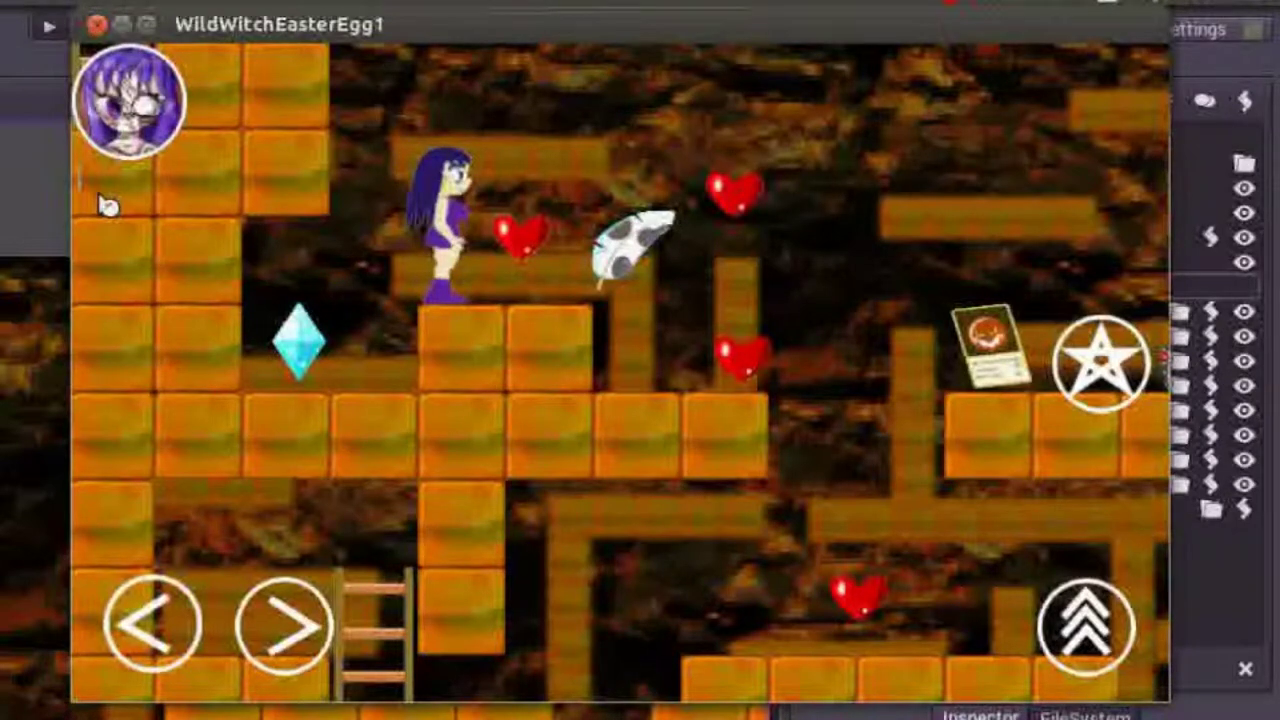
key("Right")
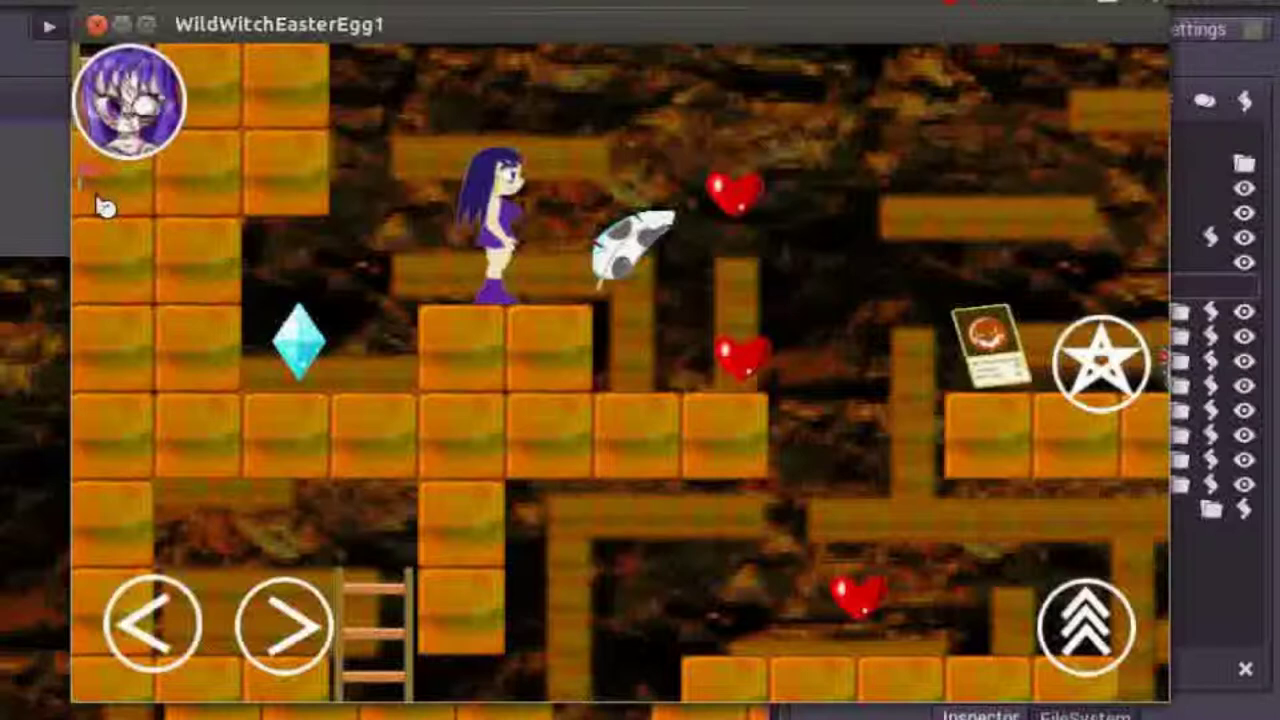
key("Right")
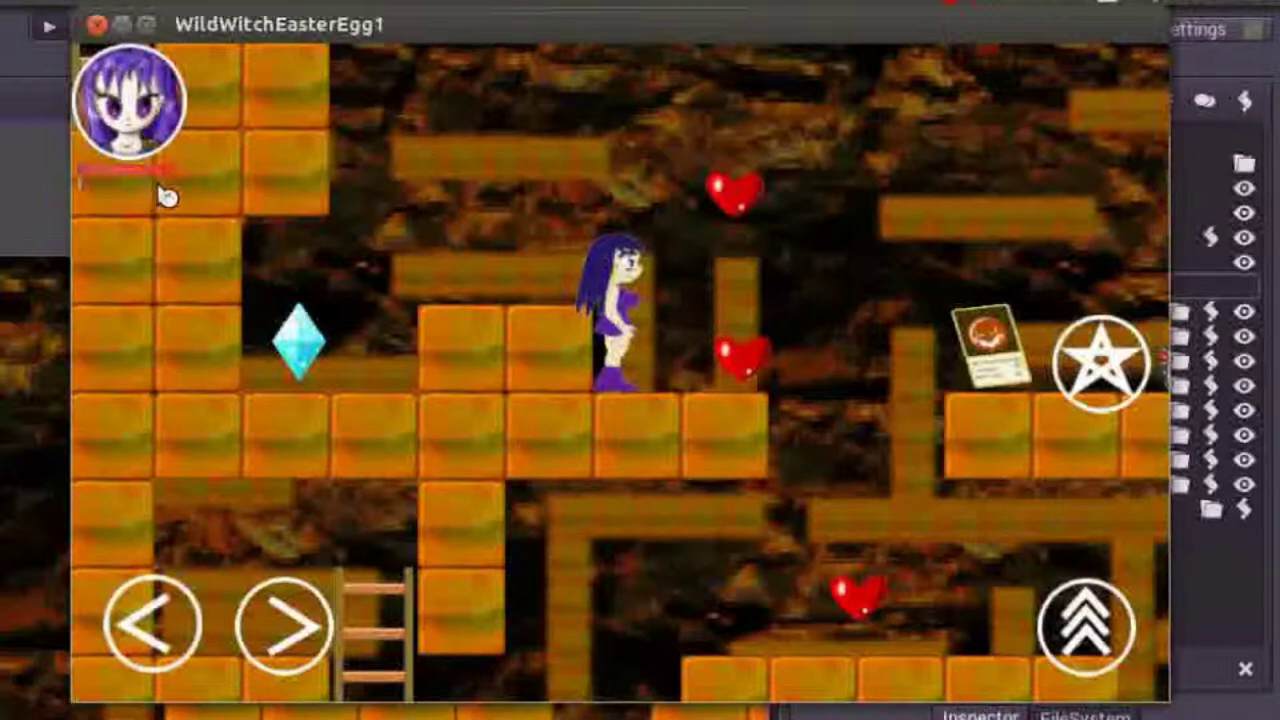
key("Right")
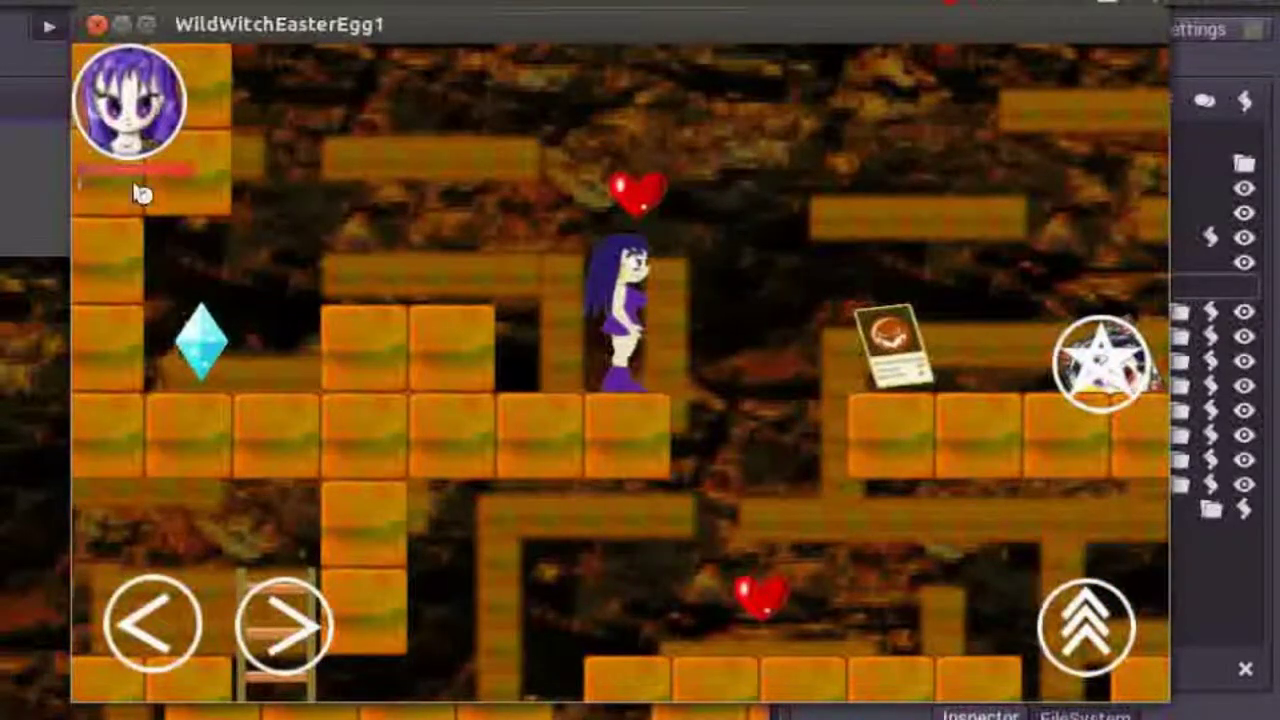
key("Right")
key("Right")
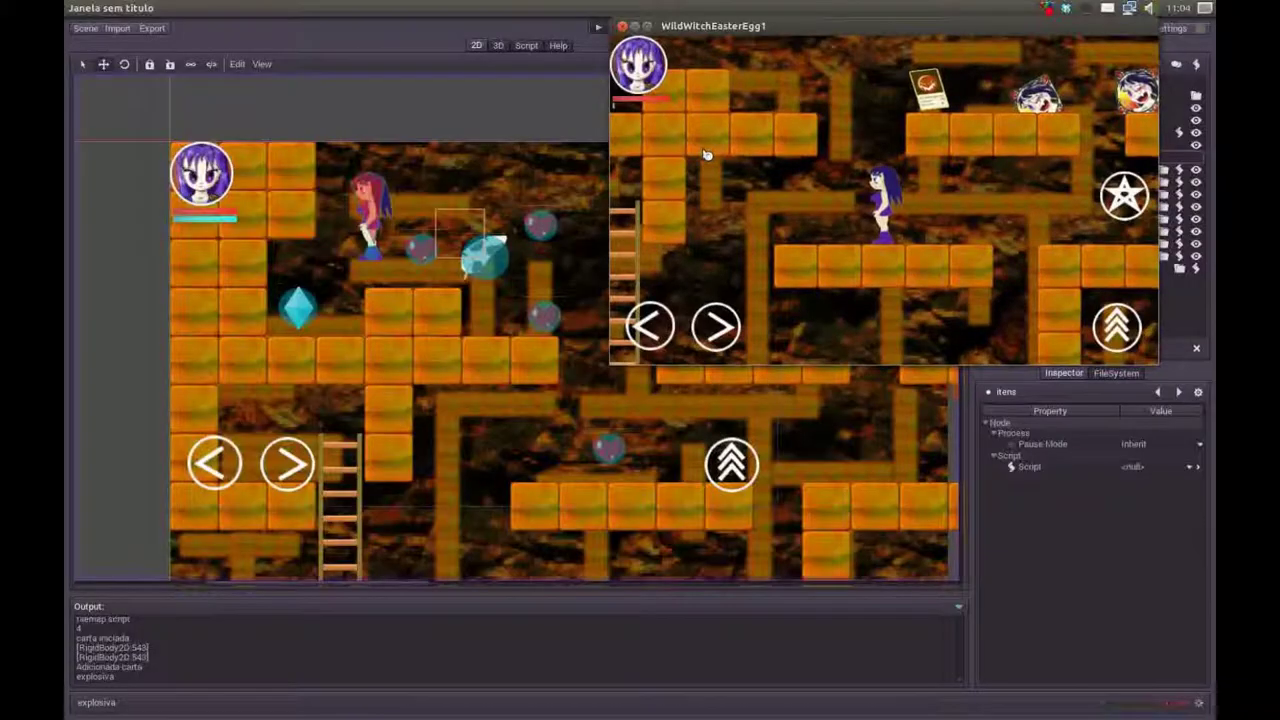
- Stop the running game and move the Pena pickup down to the lower platform
left_click(622, 27)
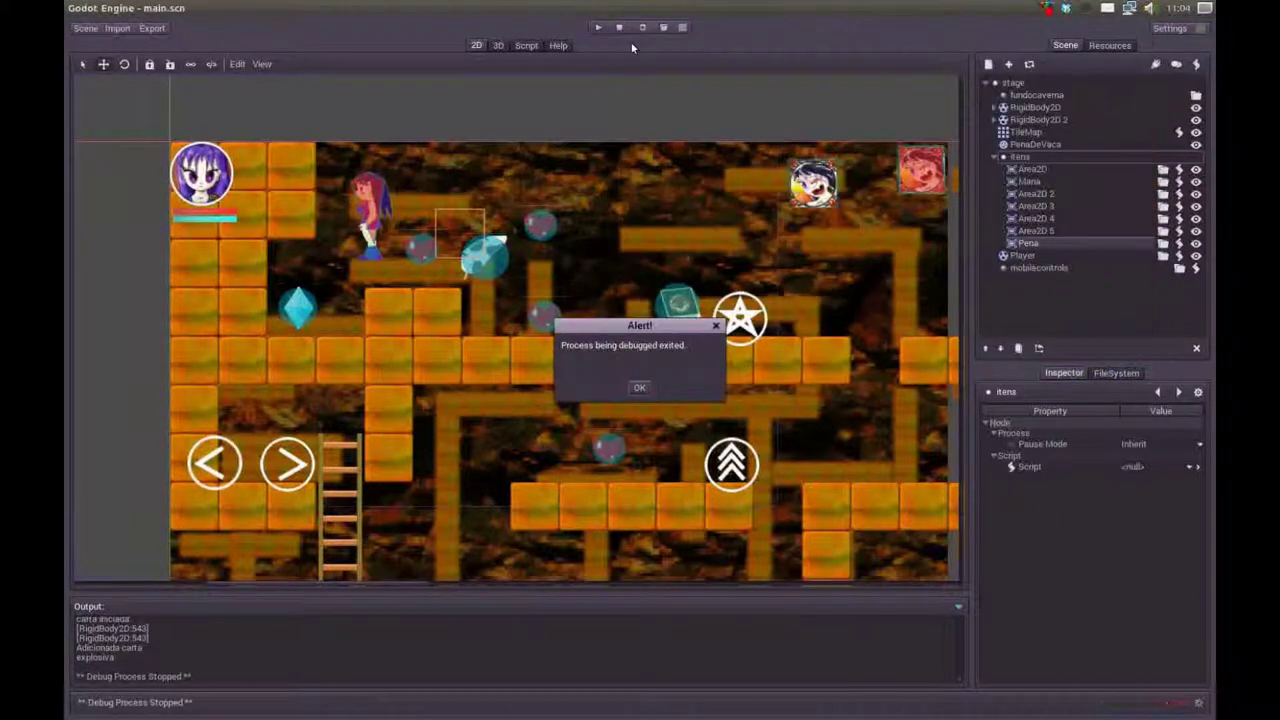
left_click(640, 389)
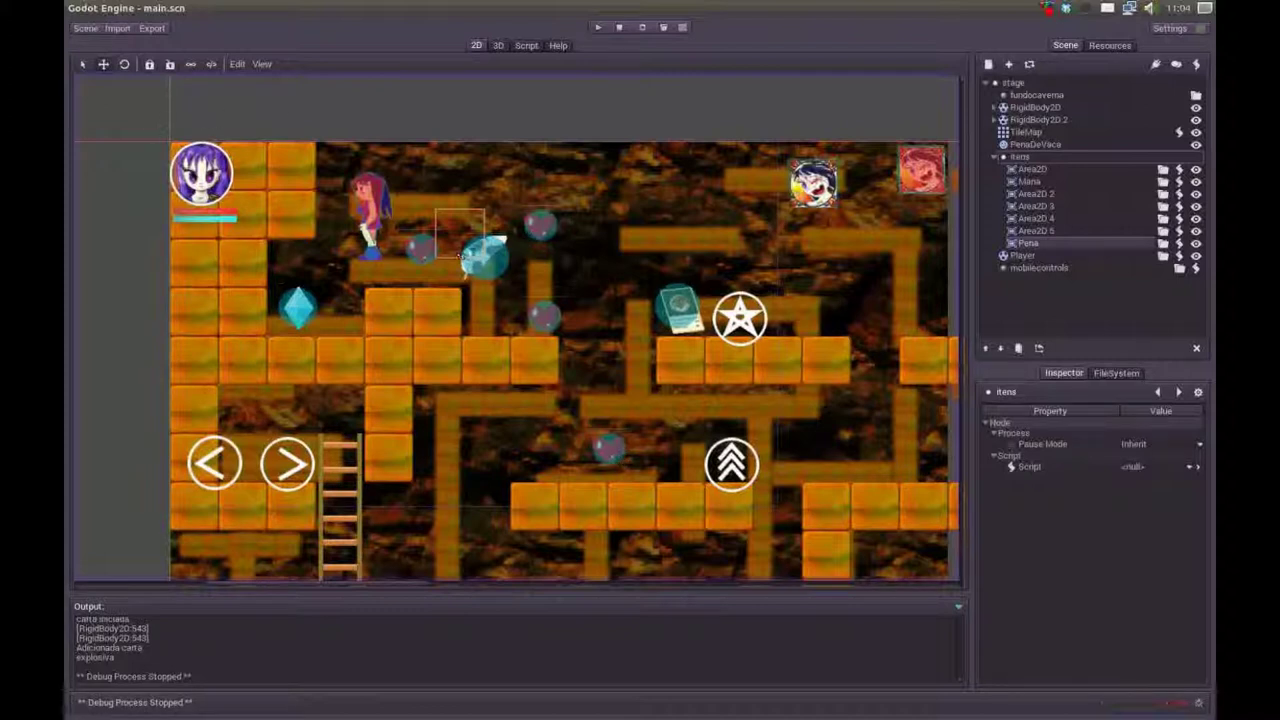
left_click_drag(462, 256, 643, 460)
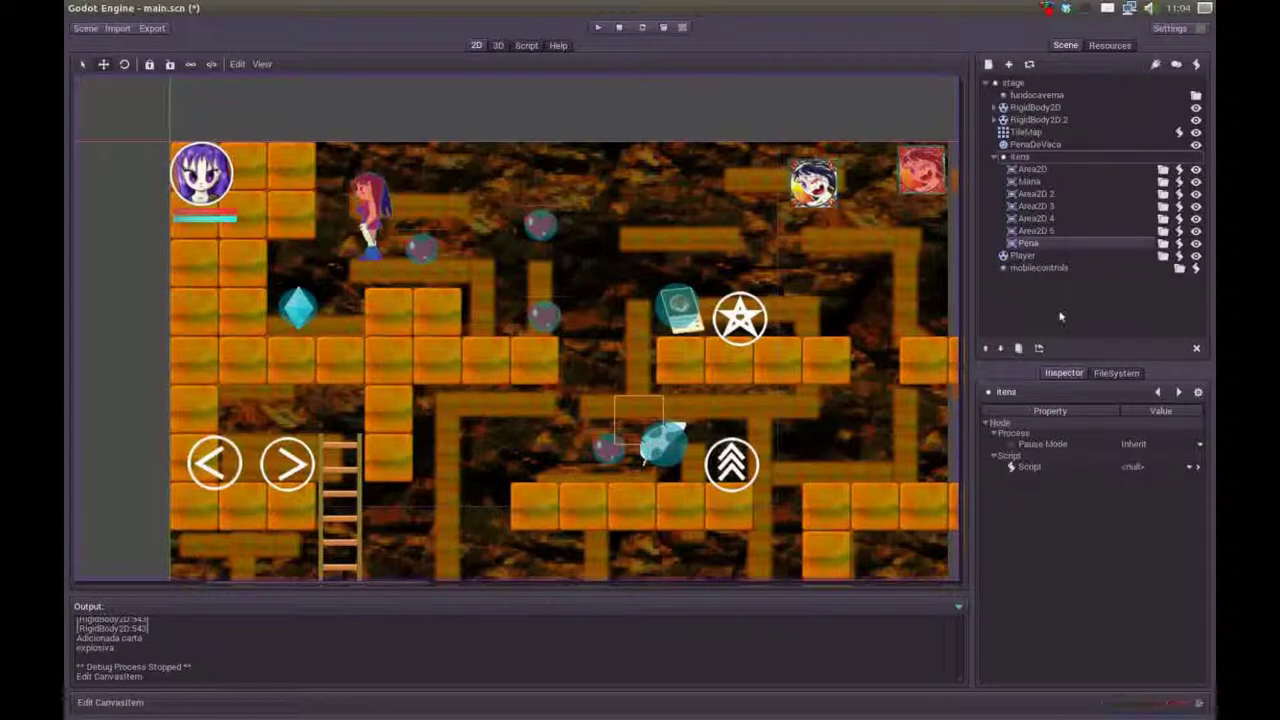
- Move Area2D 5 up onto the upper platform, to about X 393.5
left_click(600, 445)
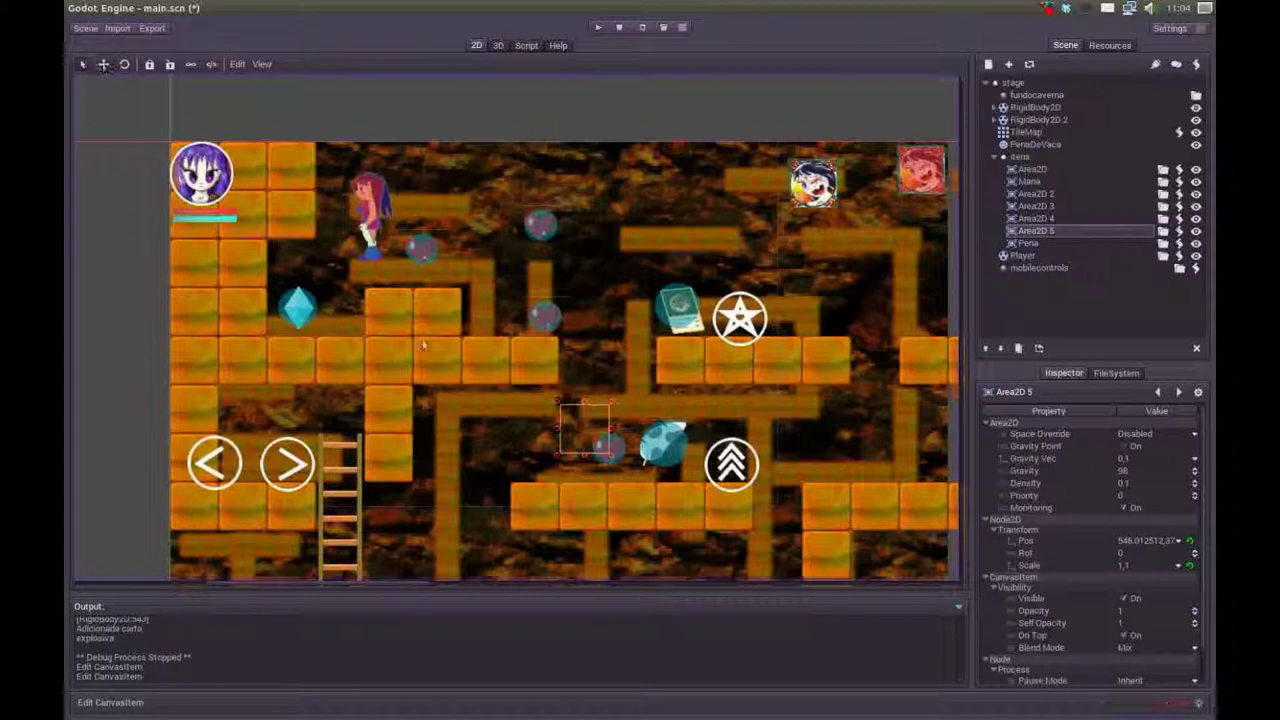
mouse_move(570, 432)
left_mouse_down()
mouse_move(466, 270)
mouse_move(492, 303)
left_mouse_up()
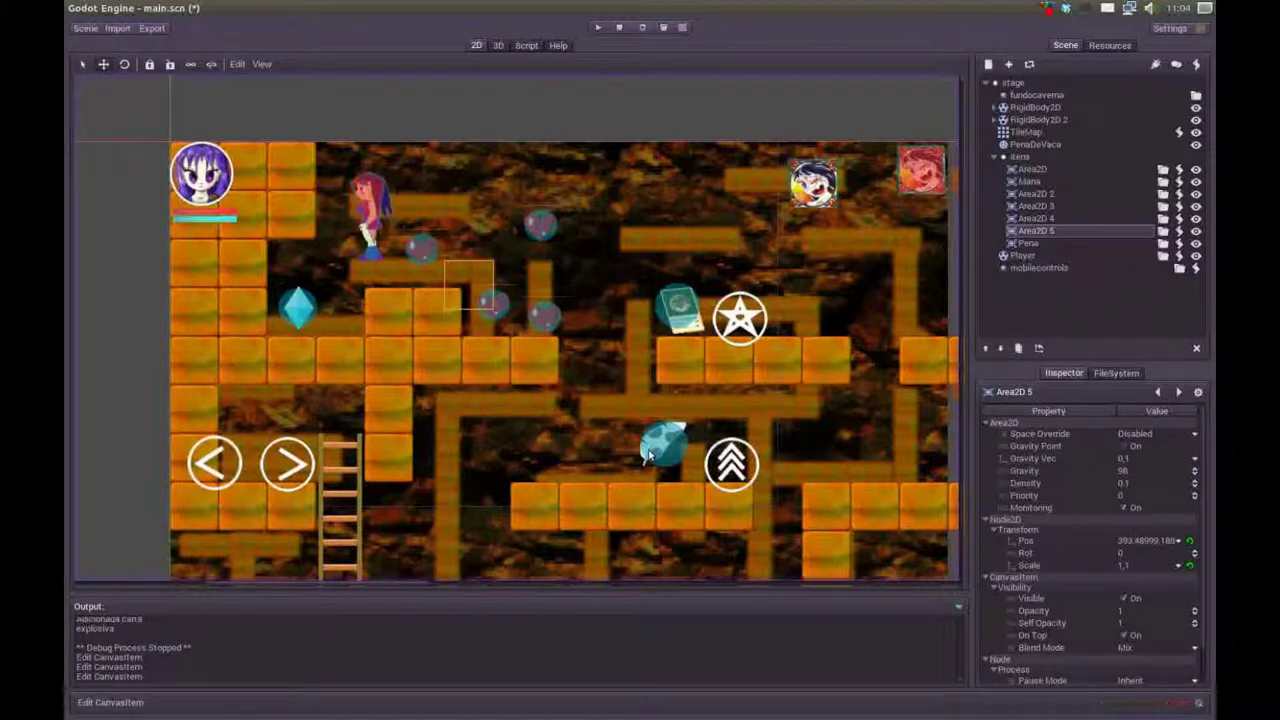
left_click(86, 28)
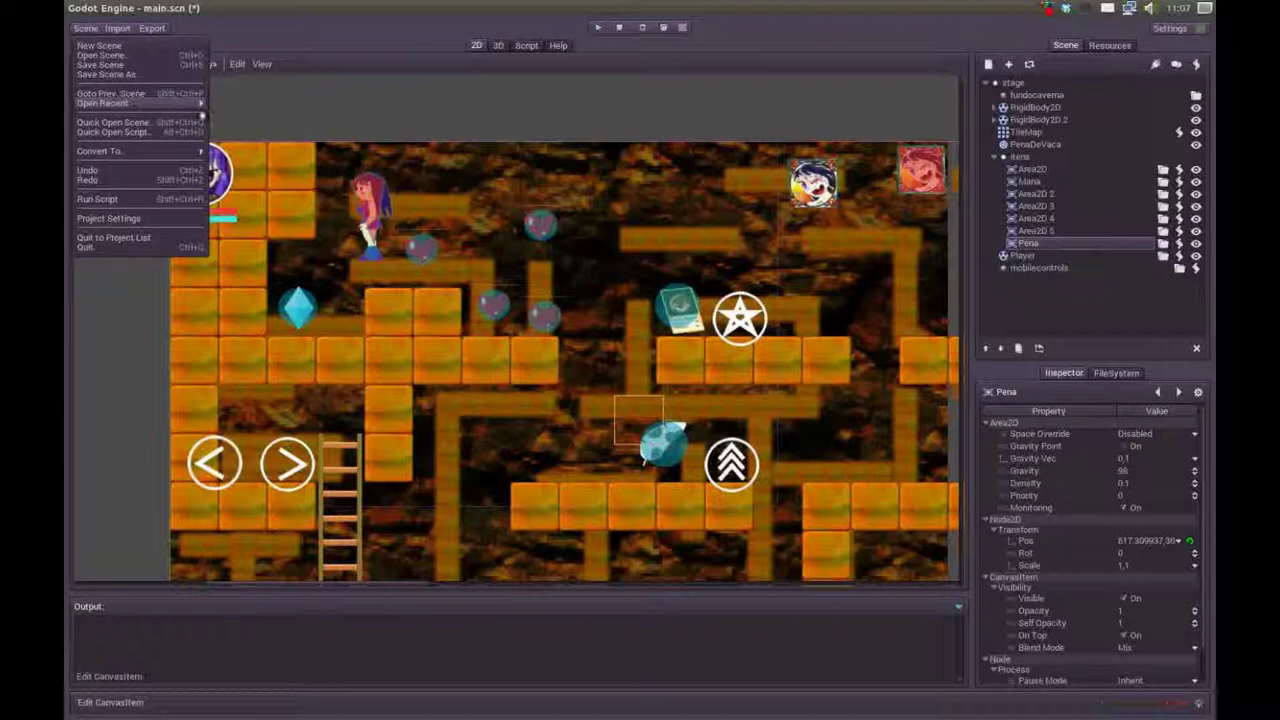
- Open Pena.scn from the recent scenes, discarding the current scene
mouse_move(180, 104)
left_click(232, 119)
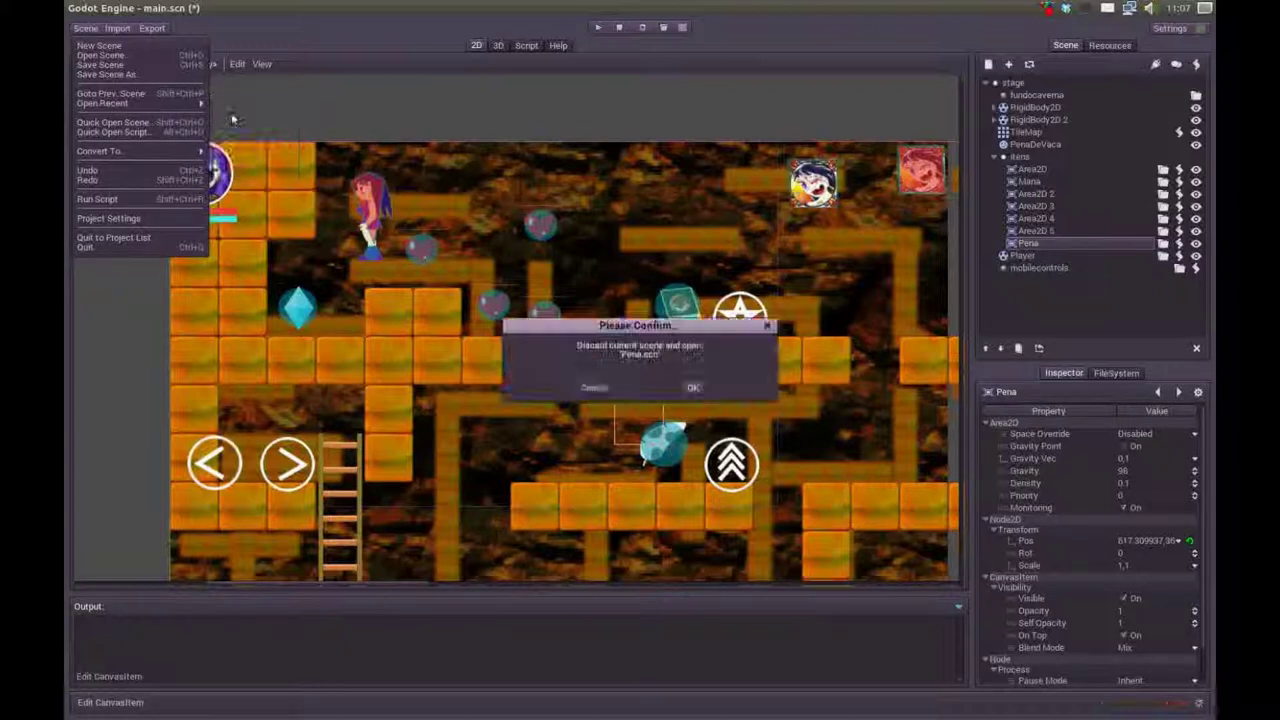
left_click(693, 390)
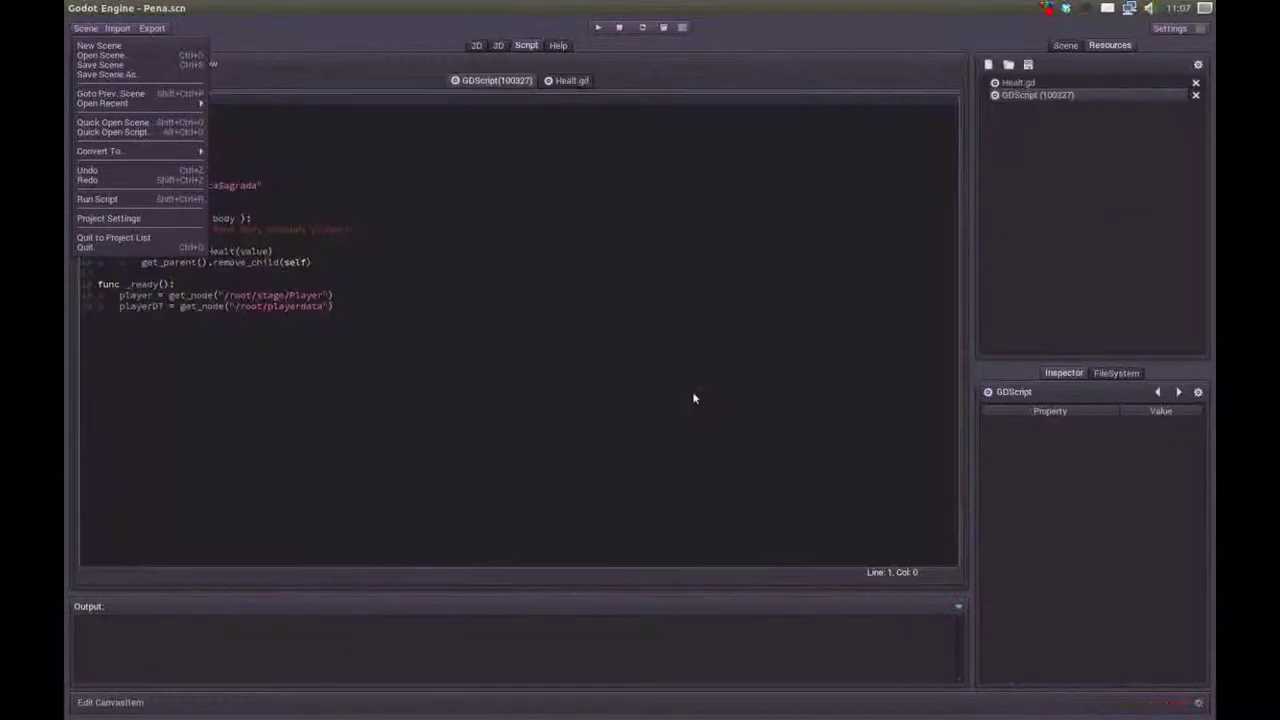
- Change the Pena script's 'var value = 60' to -60
left_click(443, 308)
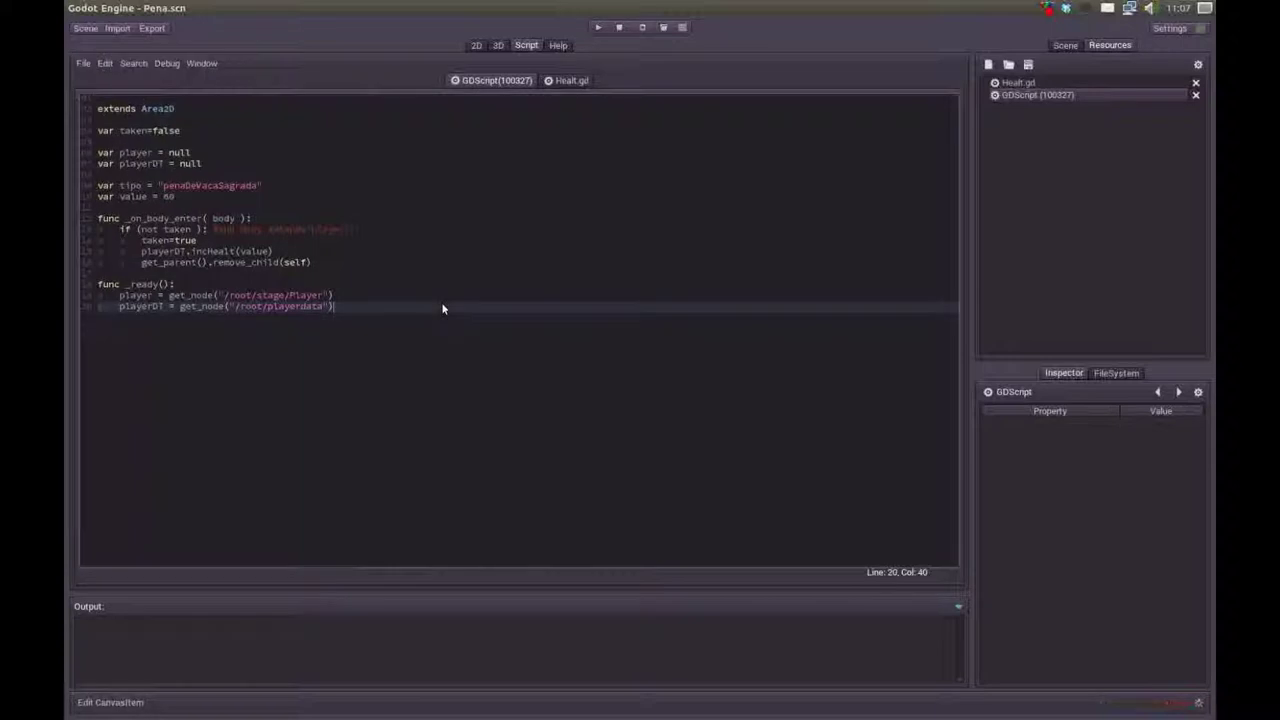
left_click(162, 197)
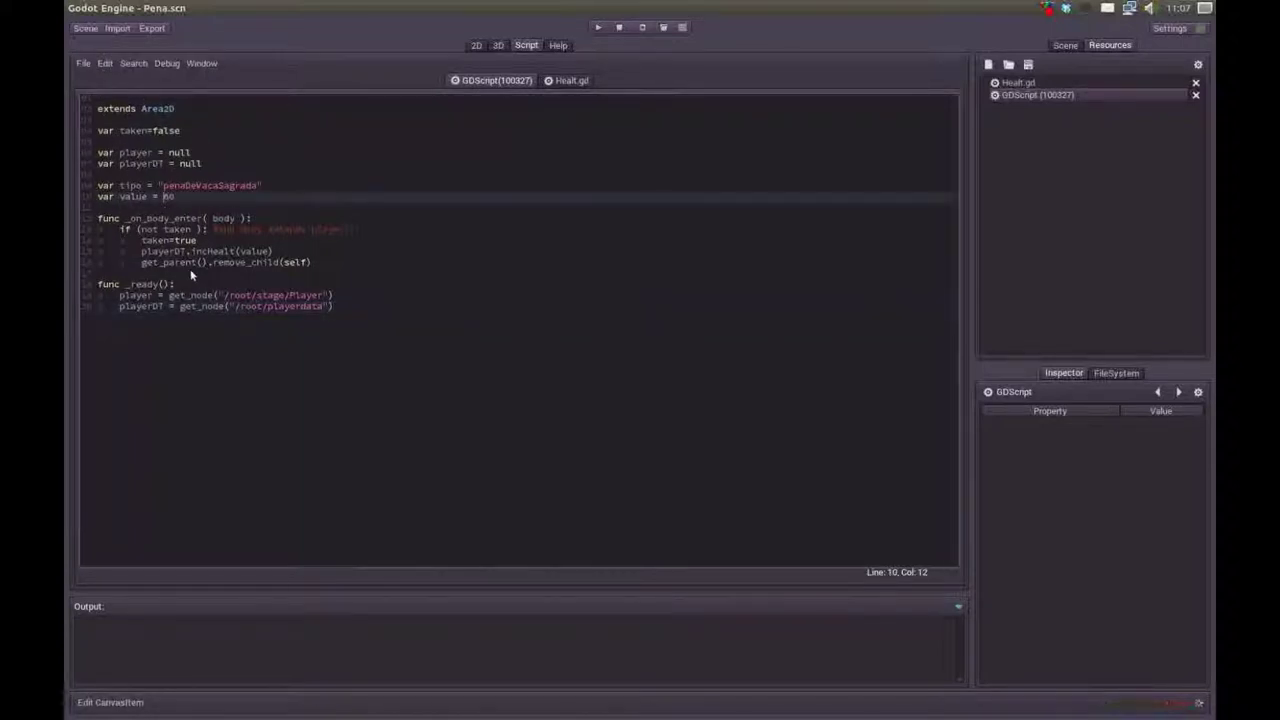
type("-")
left_click(84, 64)
left_click(84, 64)
left_click(86, 28)
left_click(101, 68)
- Reopen main.scn from the recent scenes list
left_click(86, 28)
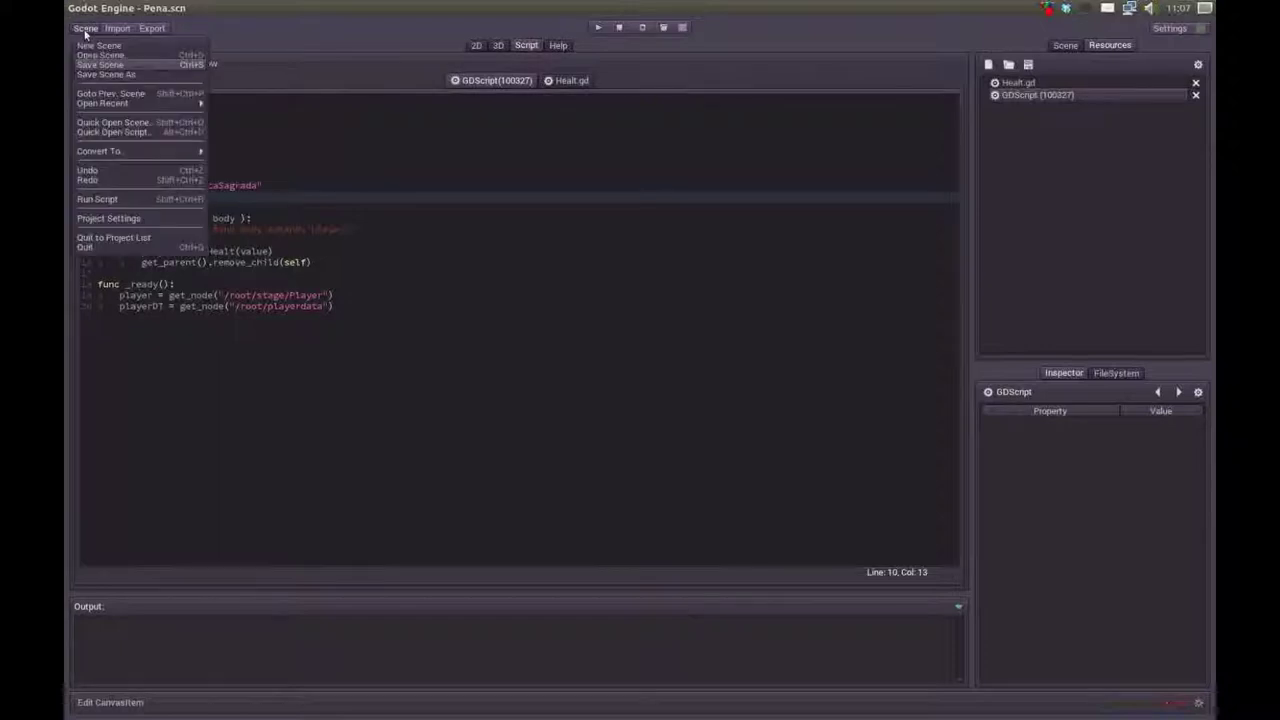
mouse_move(110, 103)
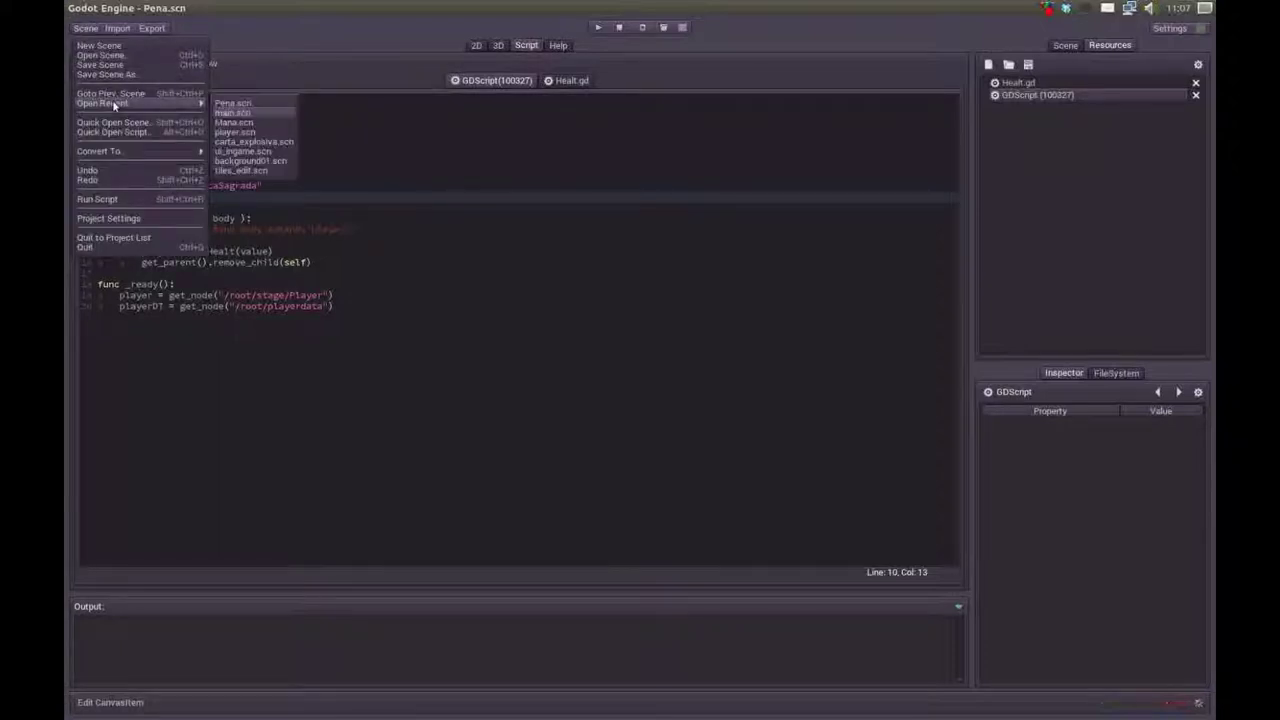
left_click(231, 113)
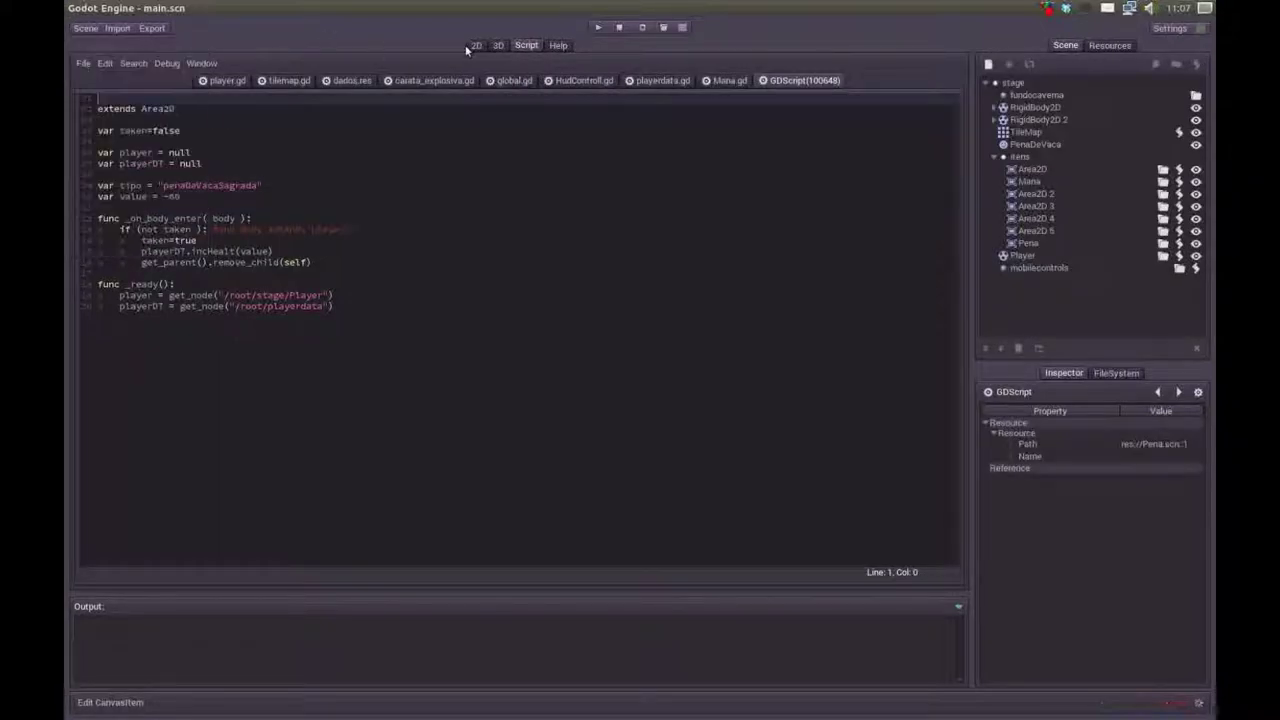
- Run the level from the 2D view to start a playtest
left_click(472, 46)
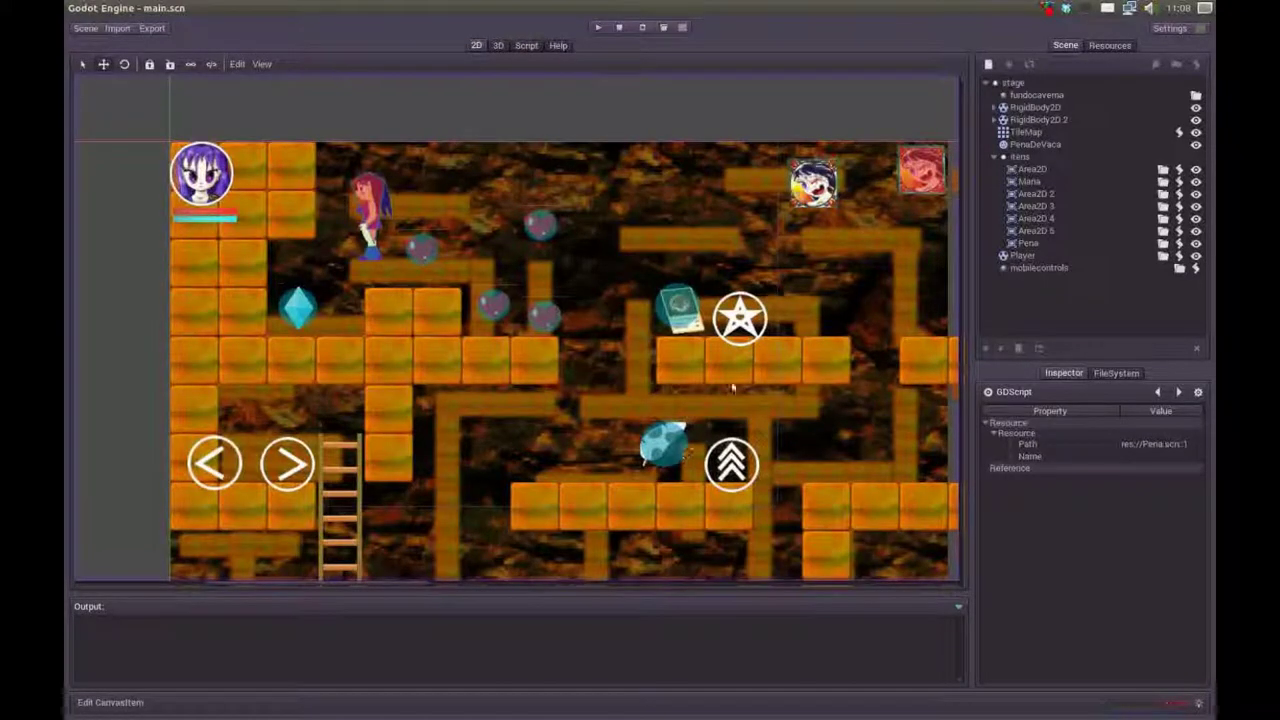
left_click(597, 31)
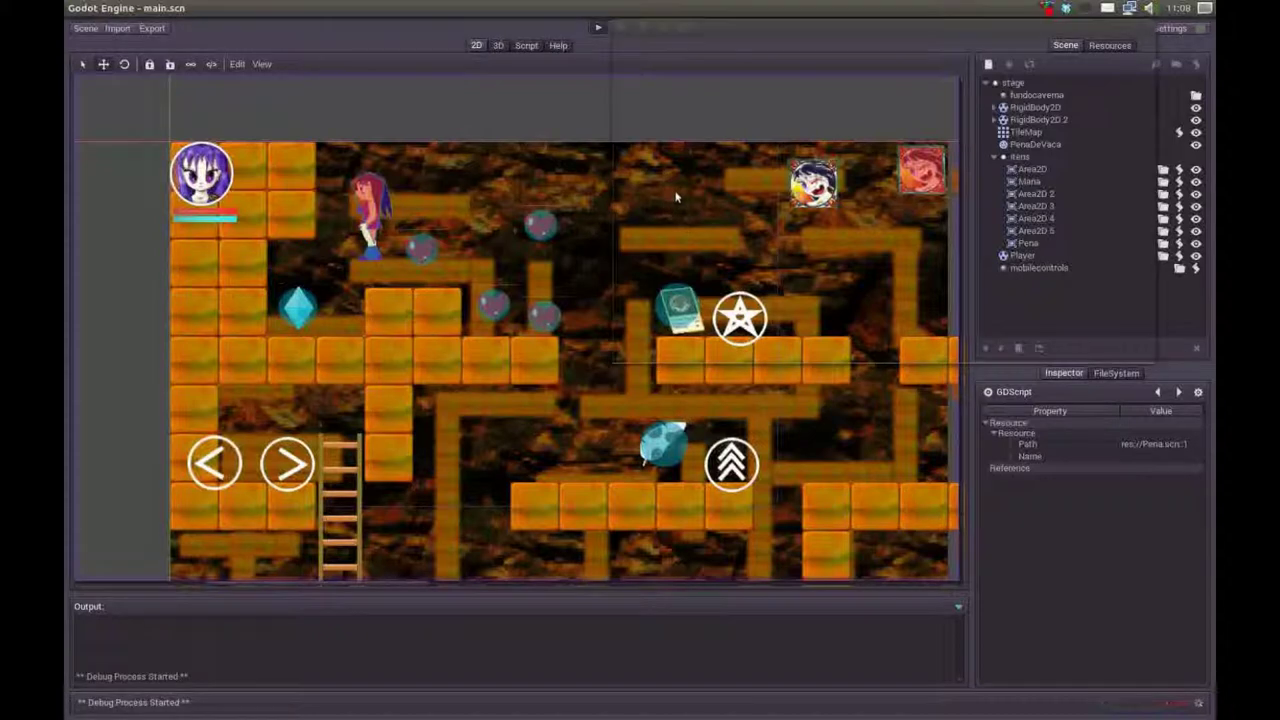
left_click_drag(809, 19, 397, 201)
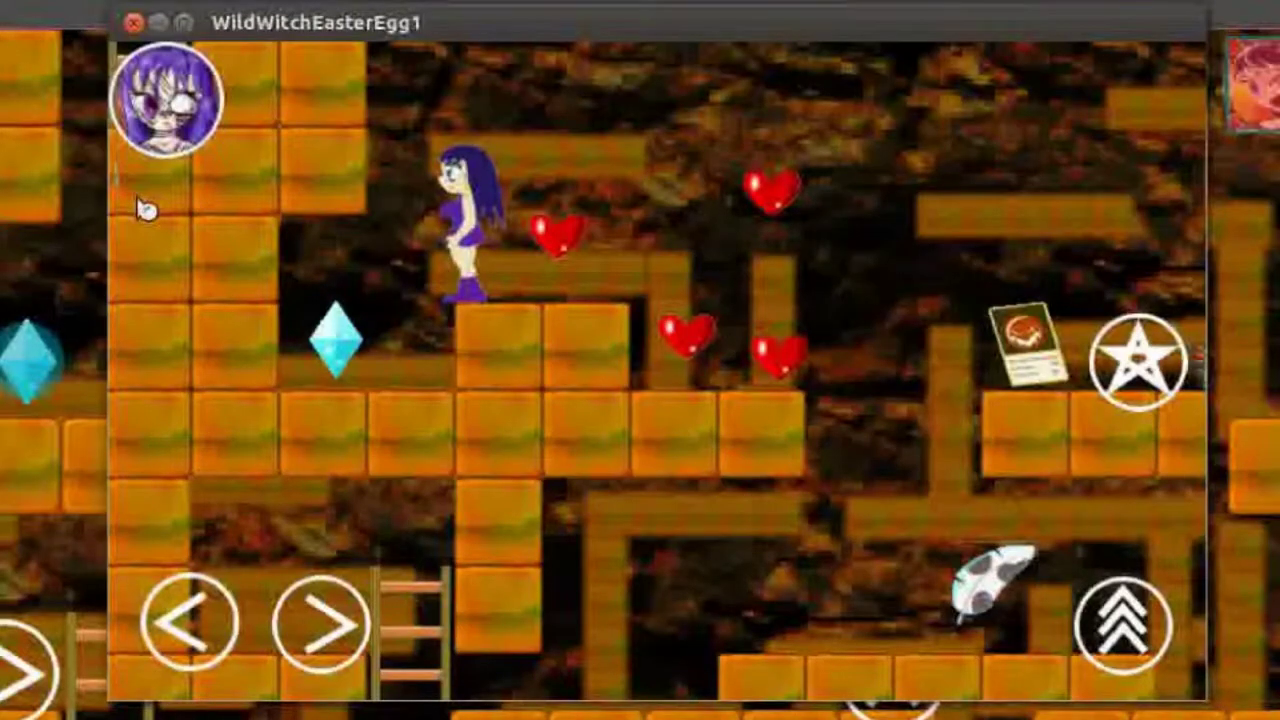
- Walk the witch right, off the platform edge and into the feather
key("Right")
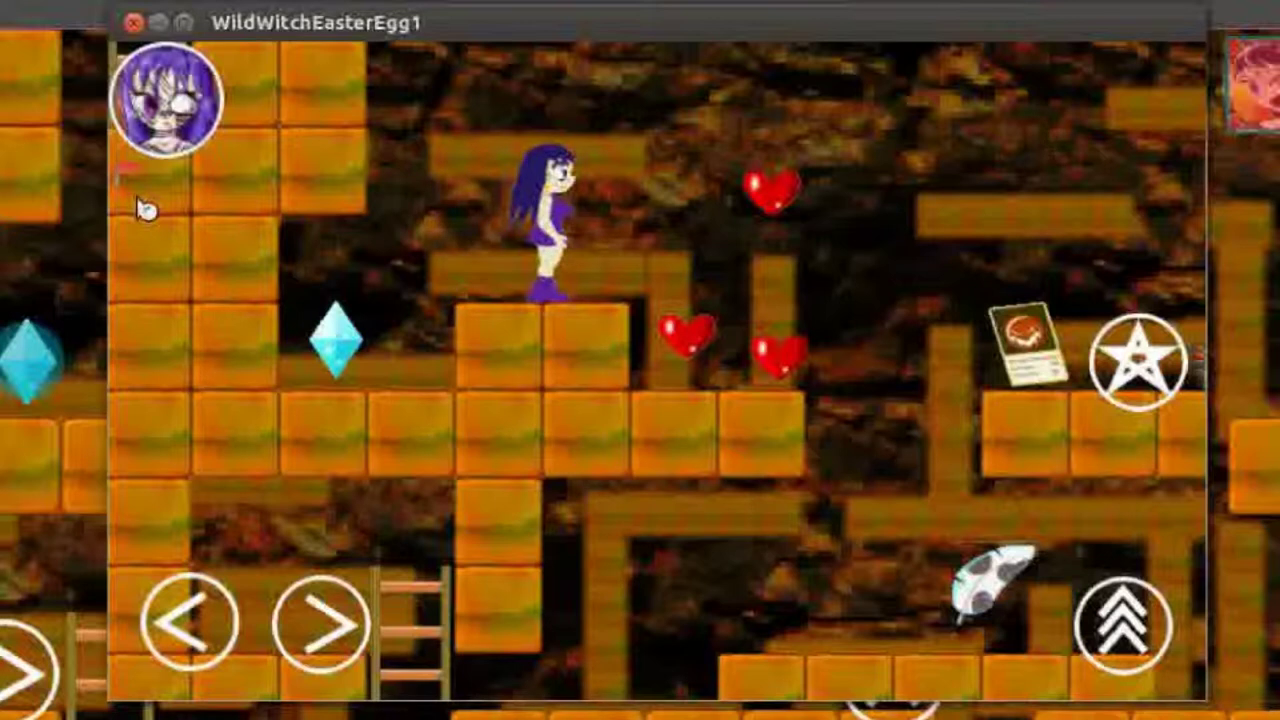
key("Right")
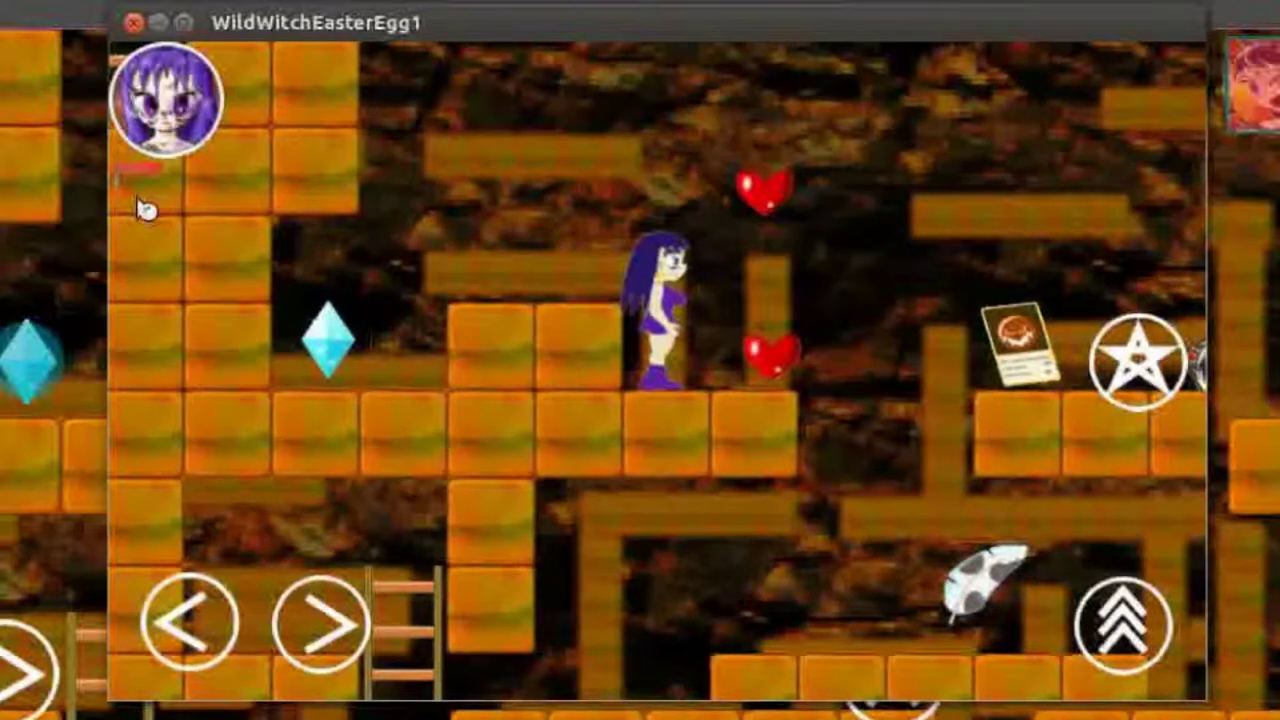
key("Right")
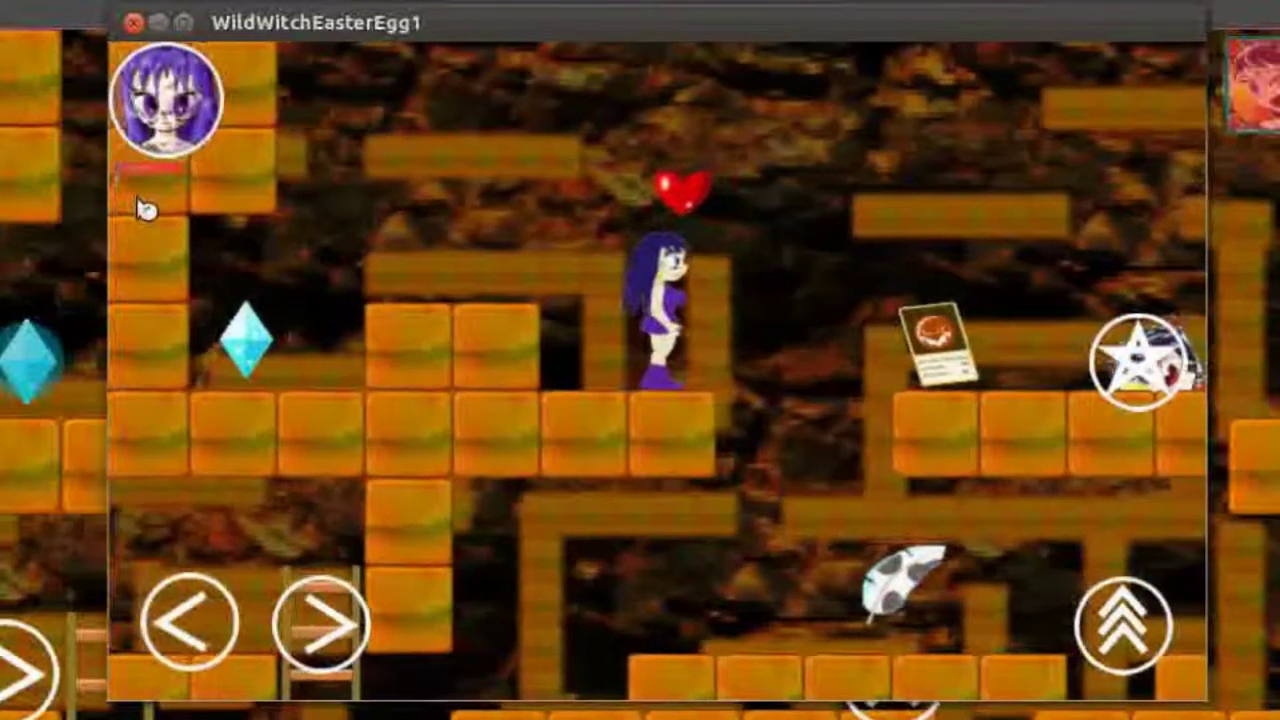
key("Right")
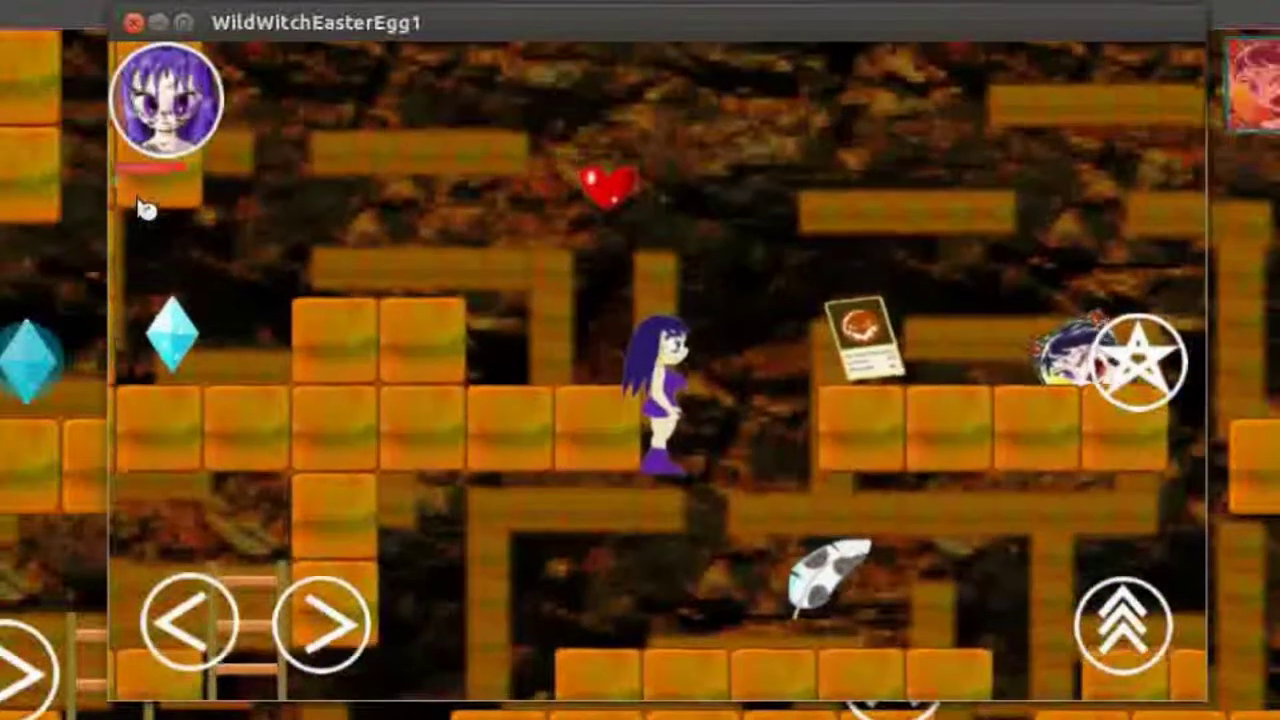
key("Right")
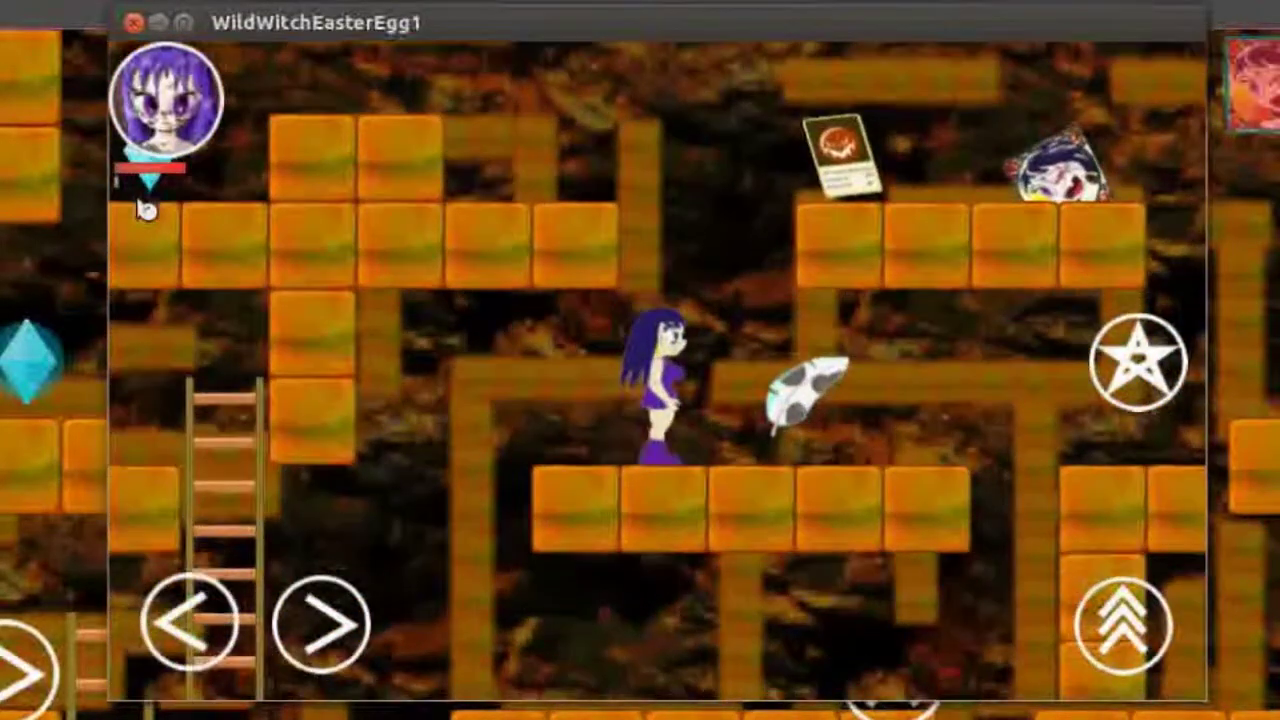
key("Right")
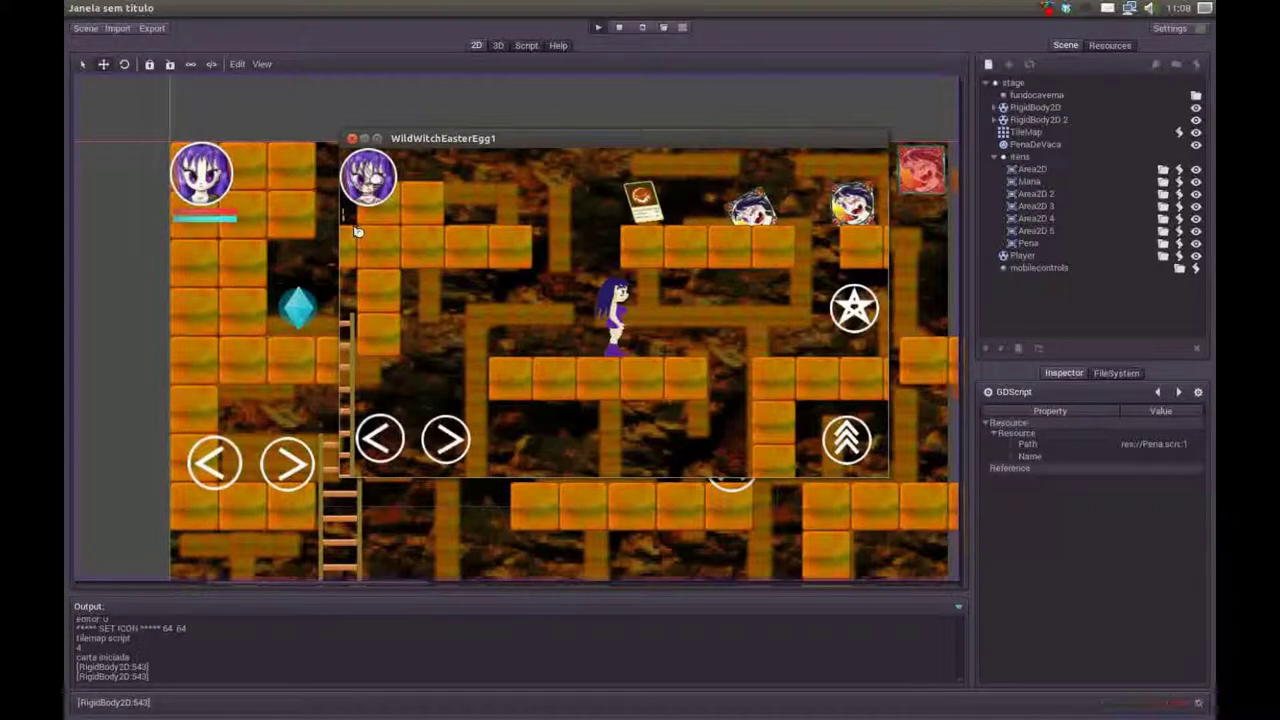
left_click_drag(437, 139, 472, 109)
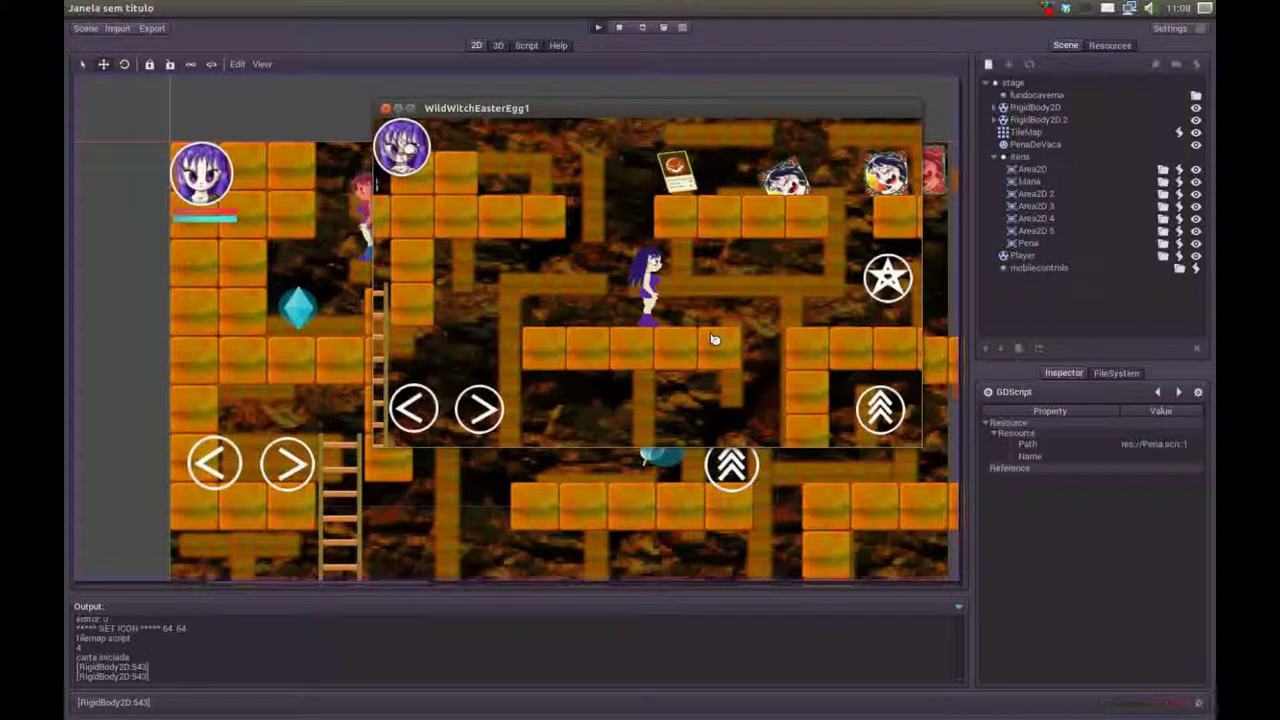
- Close the game, dismiss the debug-exit alert, and switch to Chrome
left_click(386, 107)
left_click(636, 387)
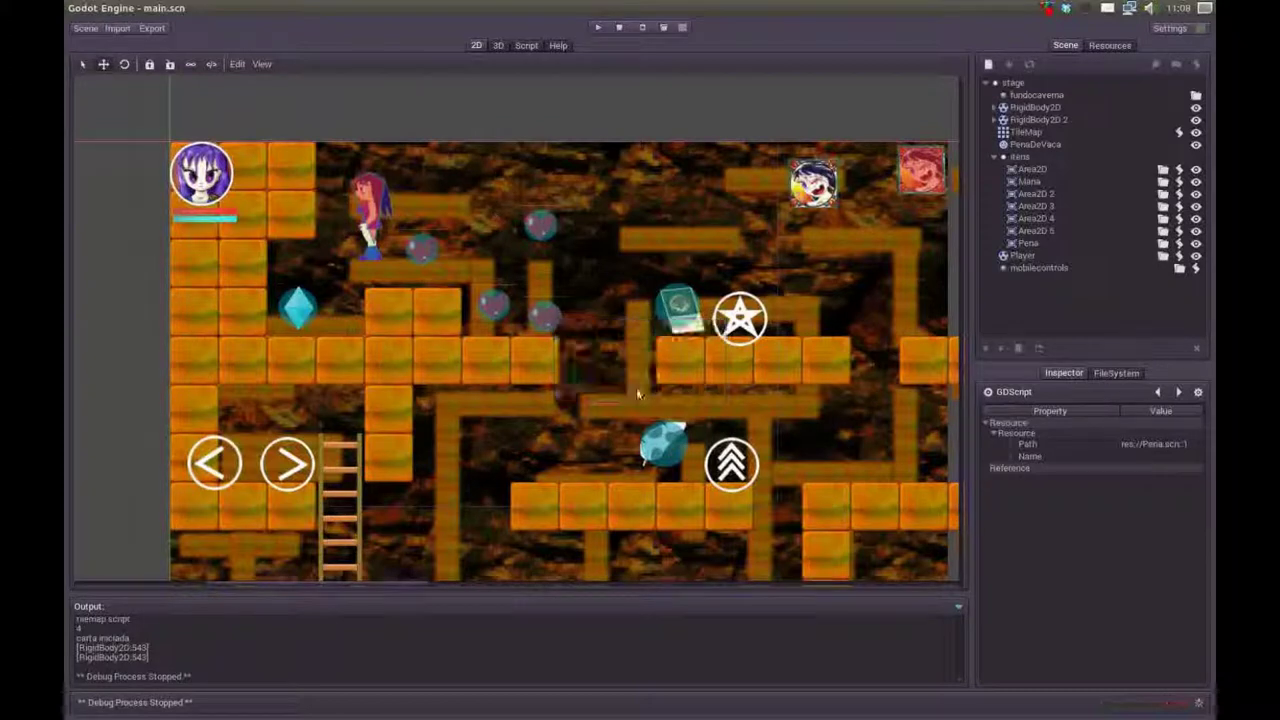
key("alt+Tab")
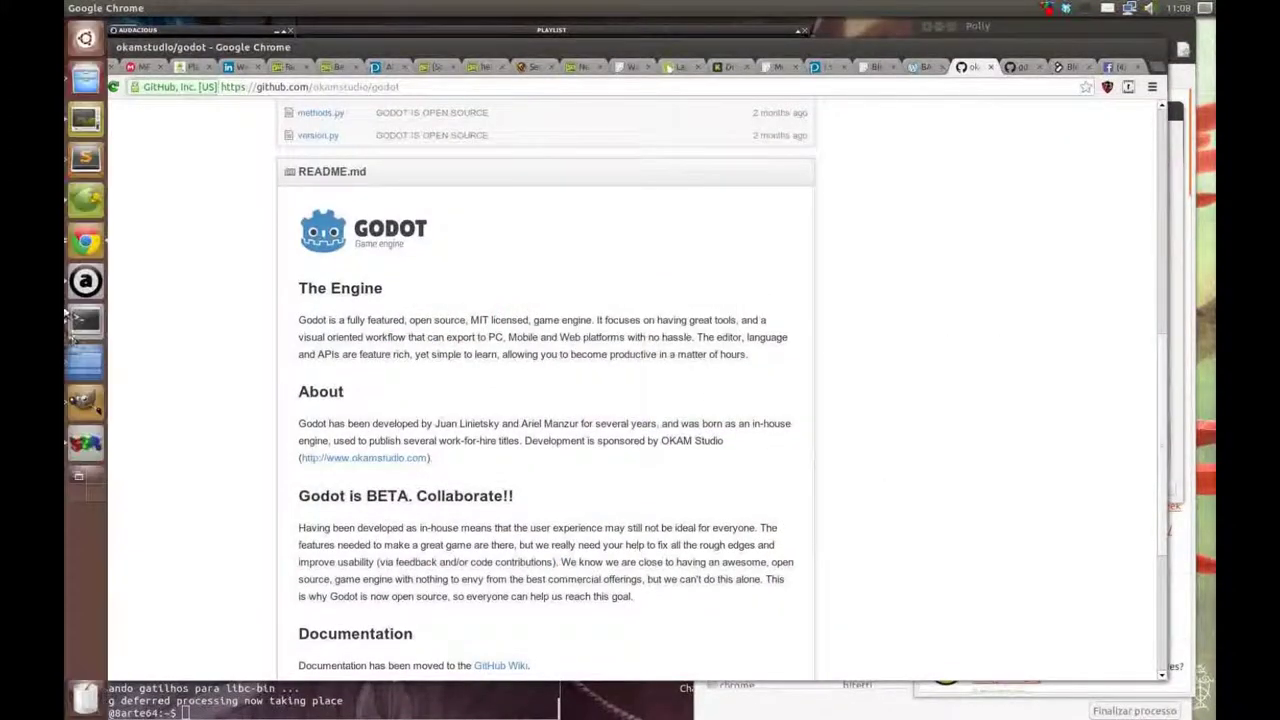